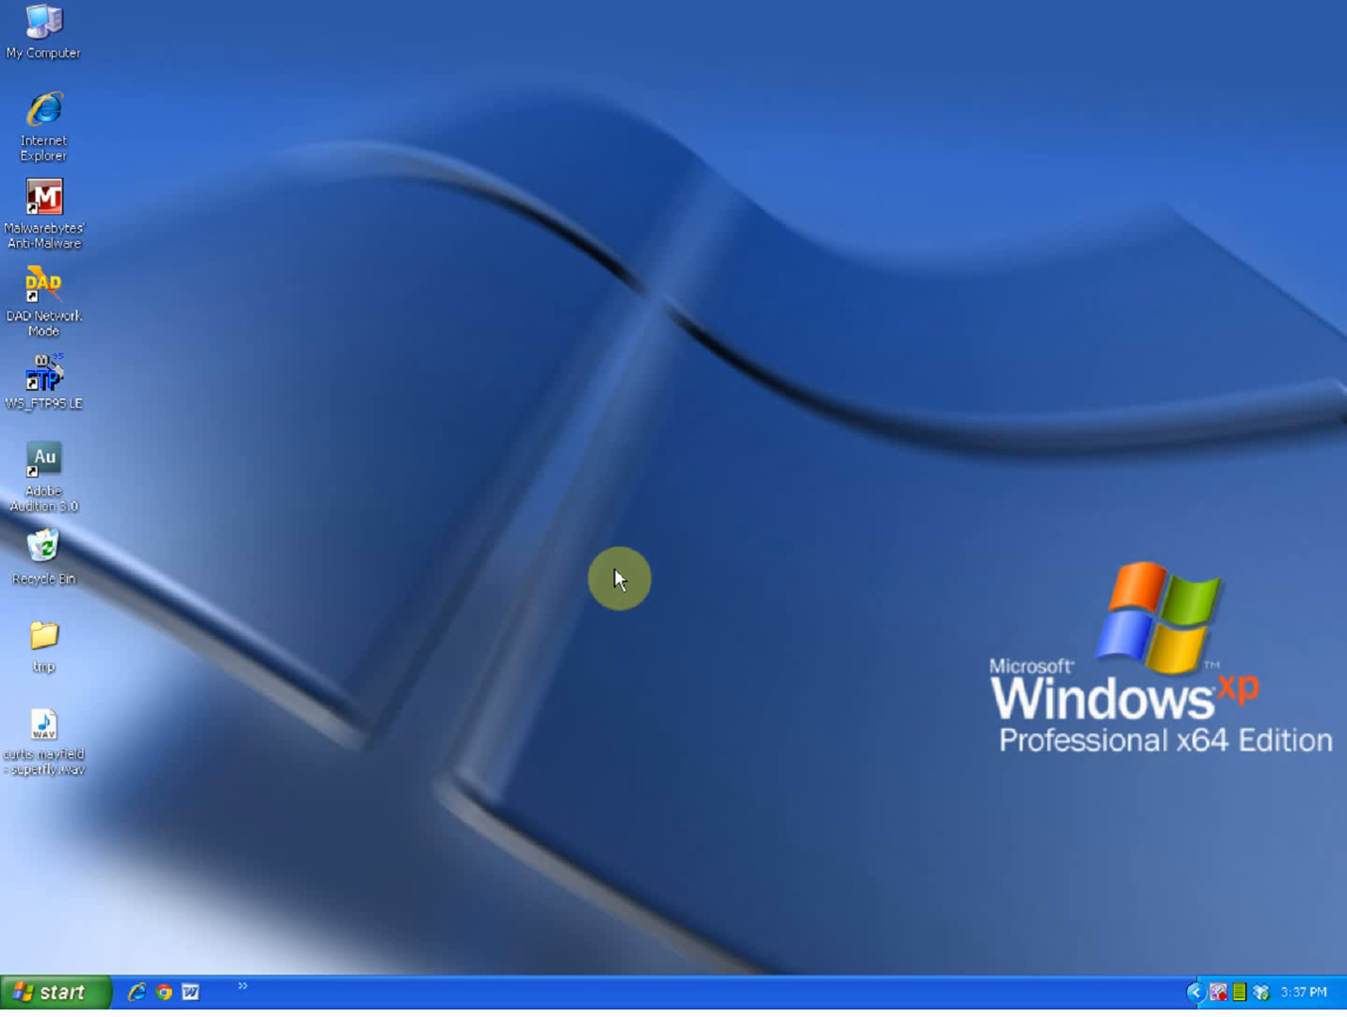
Open Adobe Audition, show the Multitrack view briefly, and return to the Edit view
left_click(36, 458)
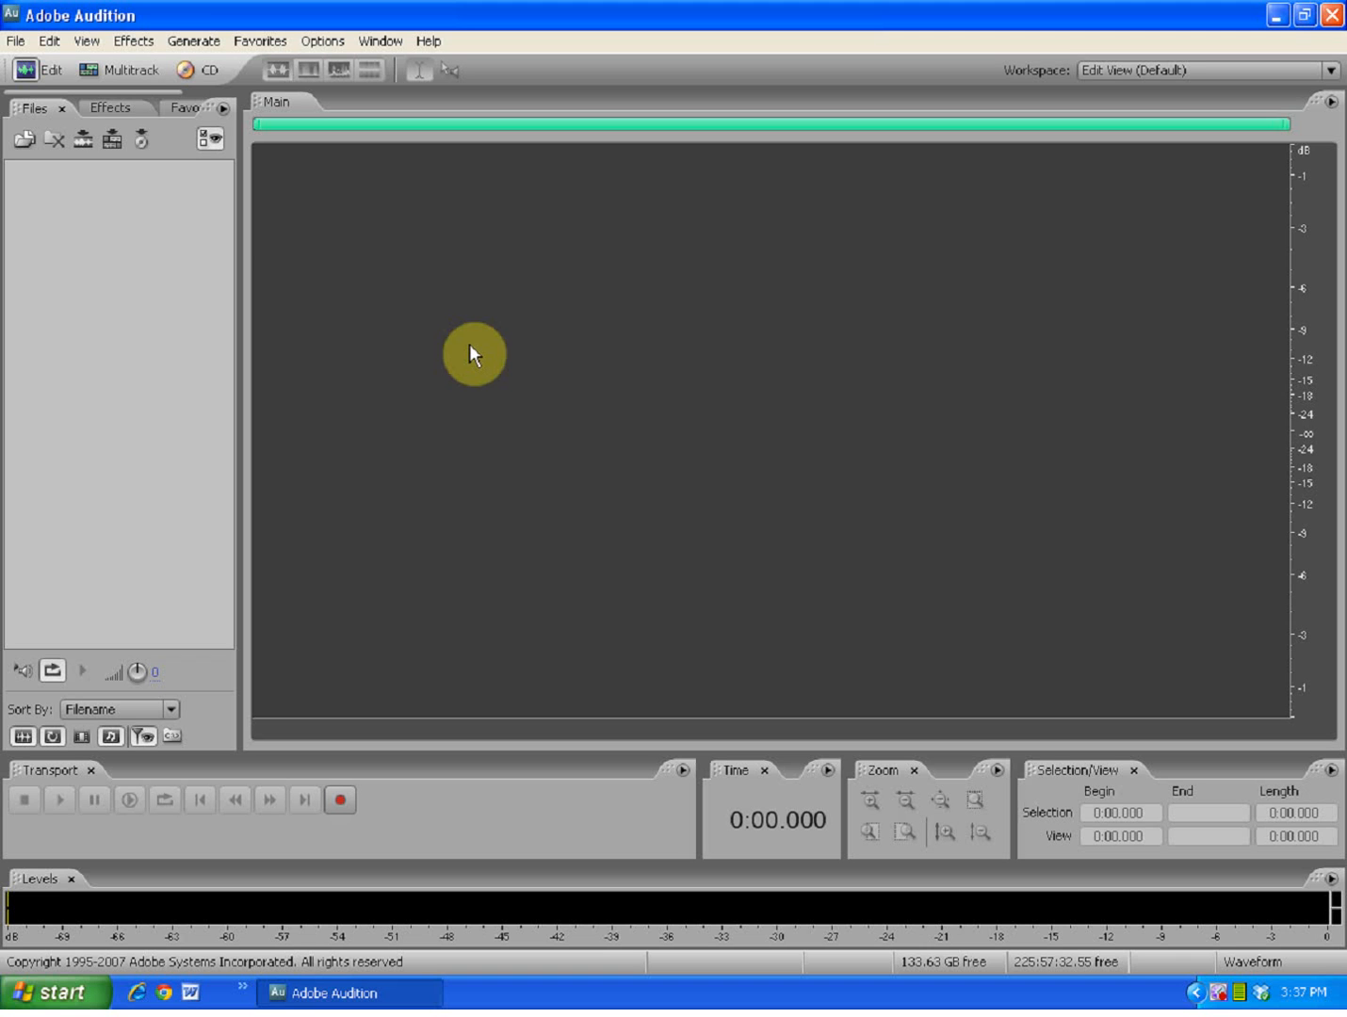
left_click(86, 72)
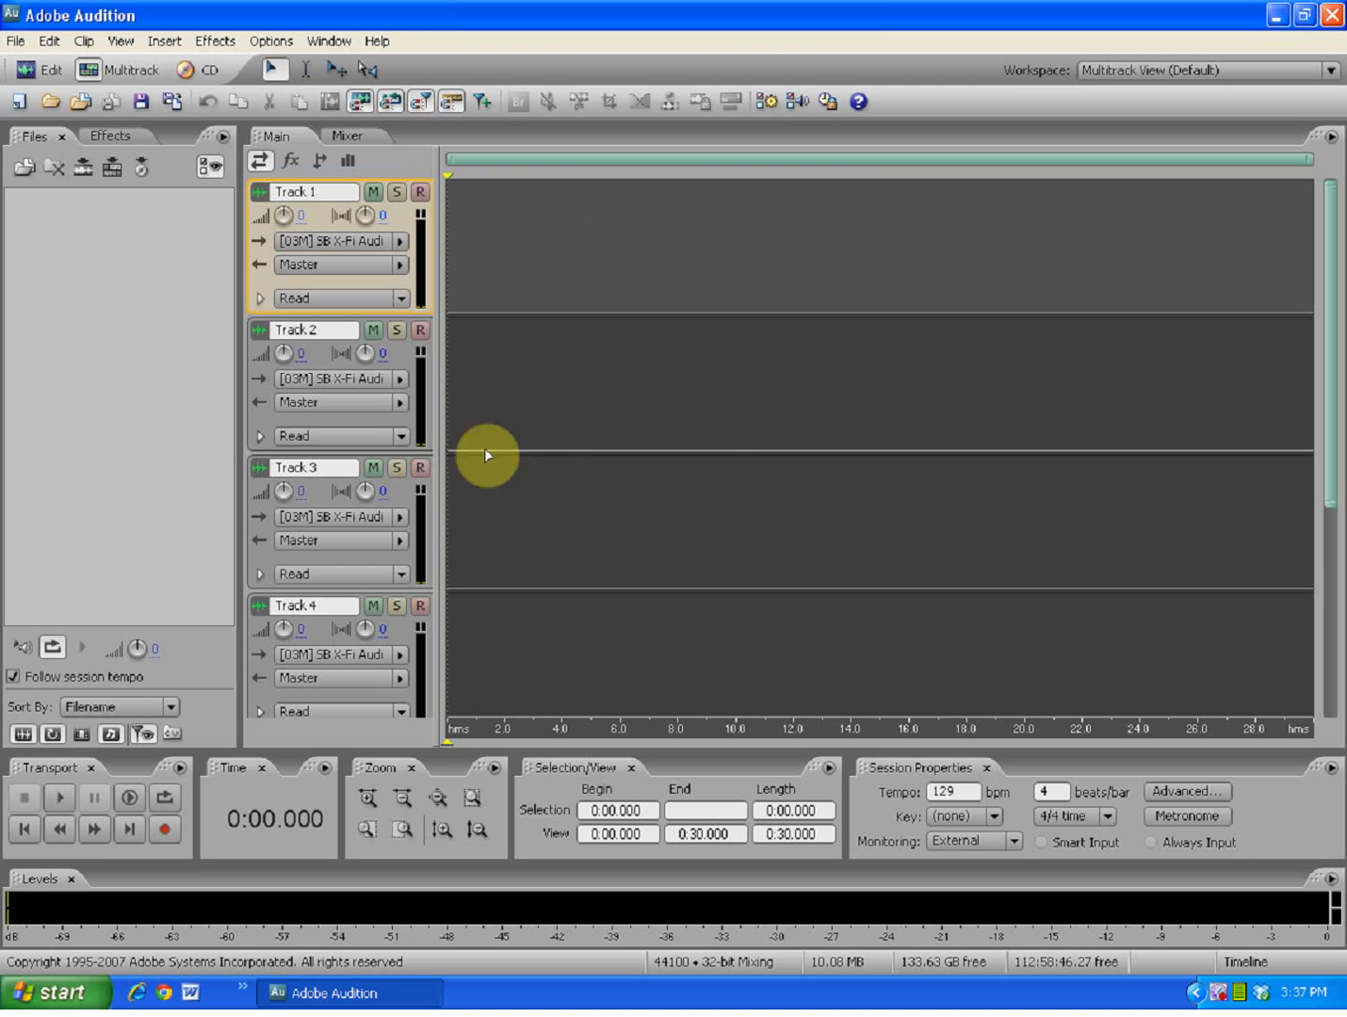
left_click(28, 68)
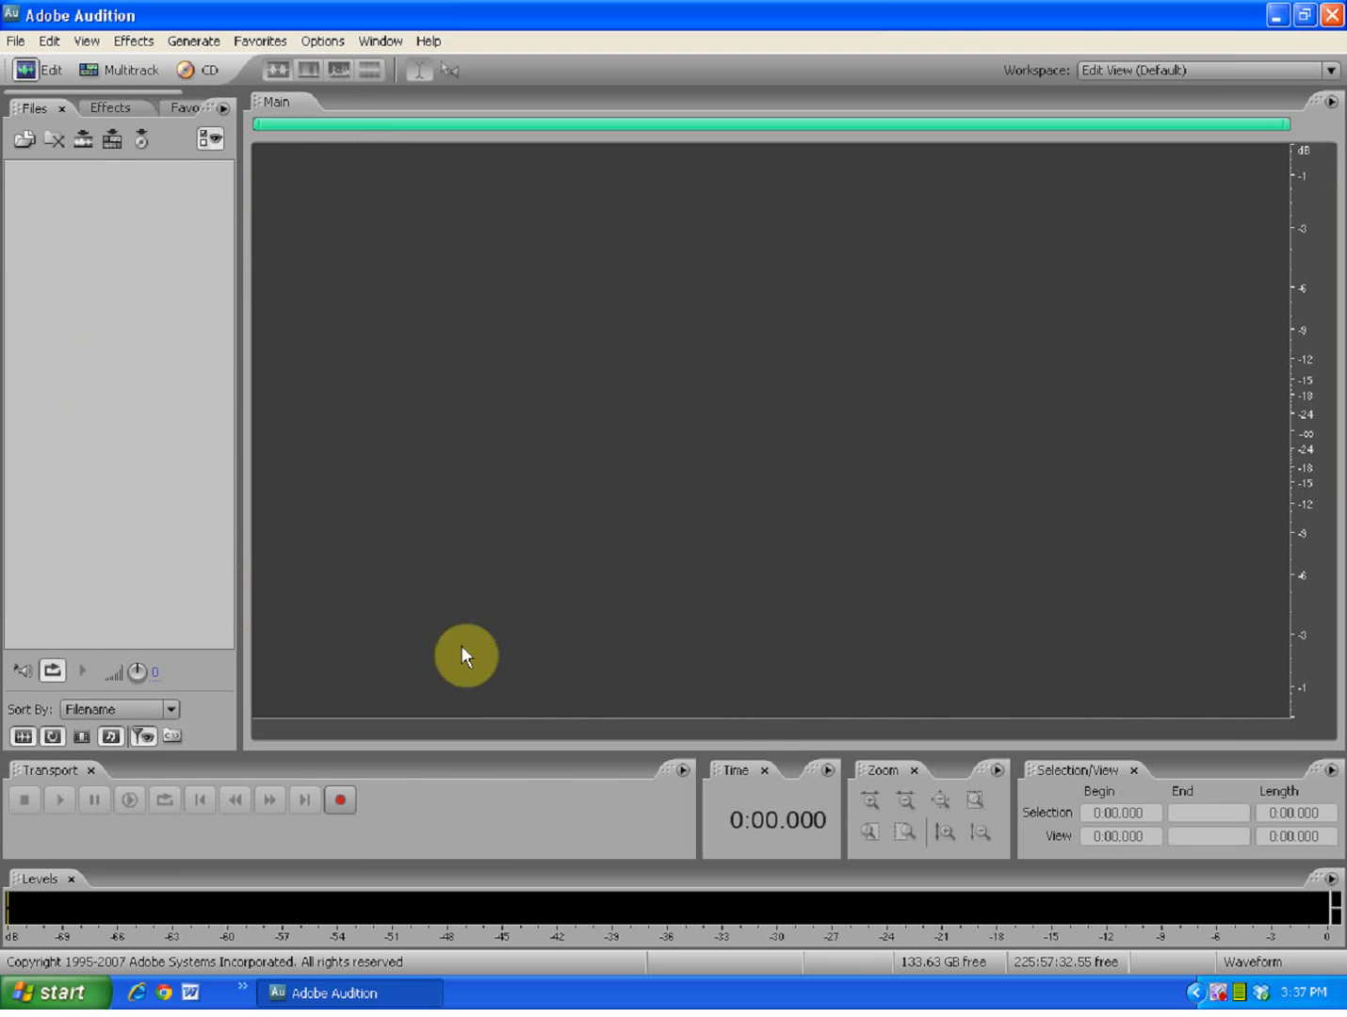
Record a new 44100 Hz, stereo, 16-bit waveform about 64 seconds long, and stop the recording
left_click(340, 803)
left_click_drag(704, 342, 627, 292)
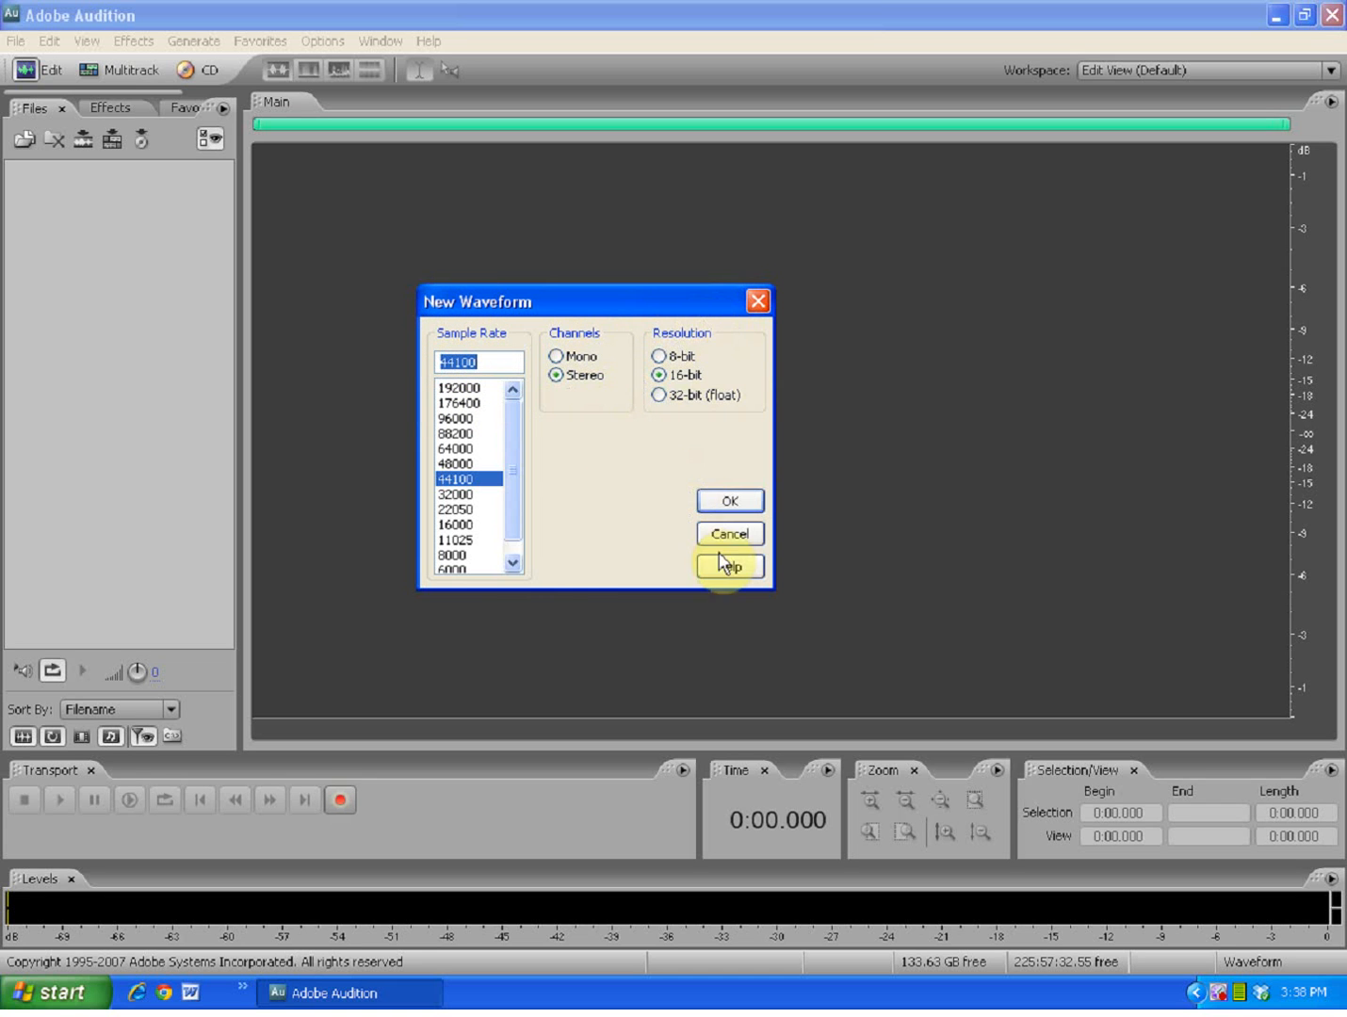
left_click(733, 502)
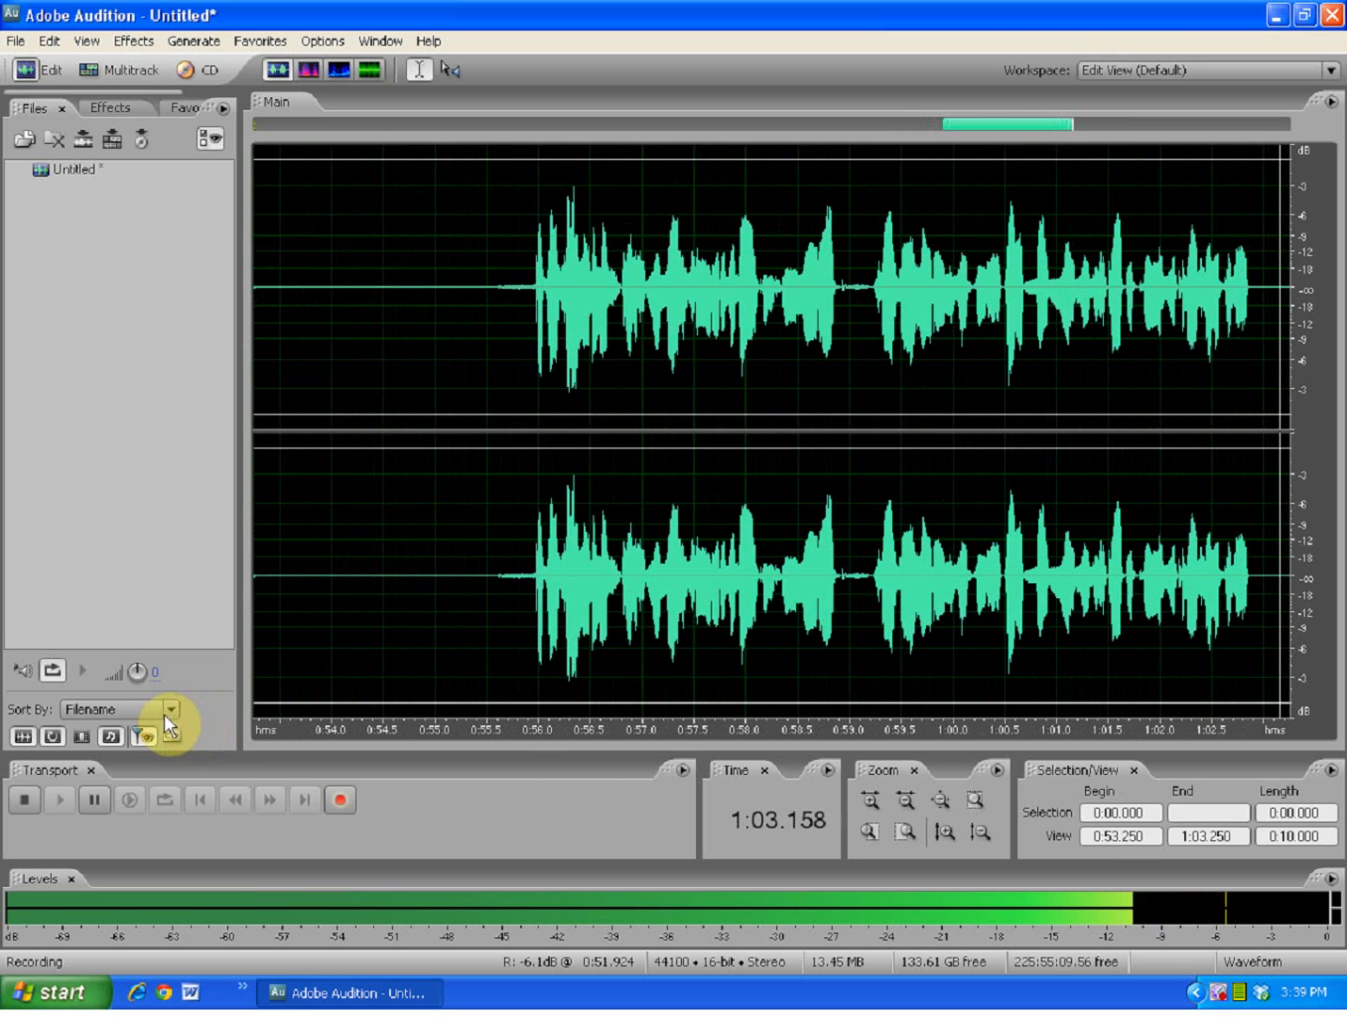
left_click(76, 792)
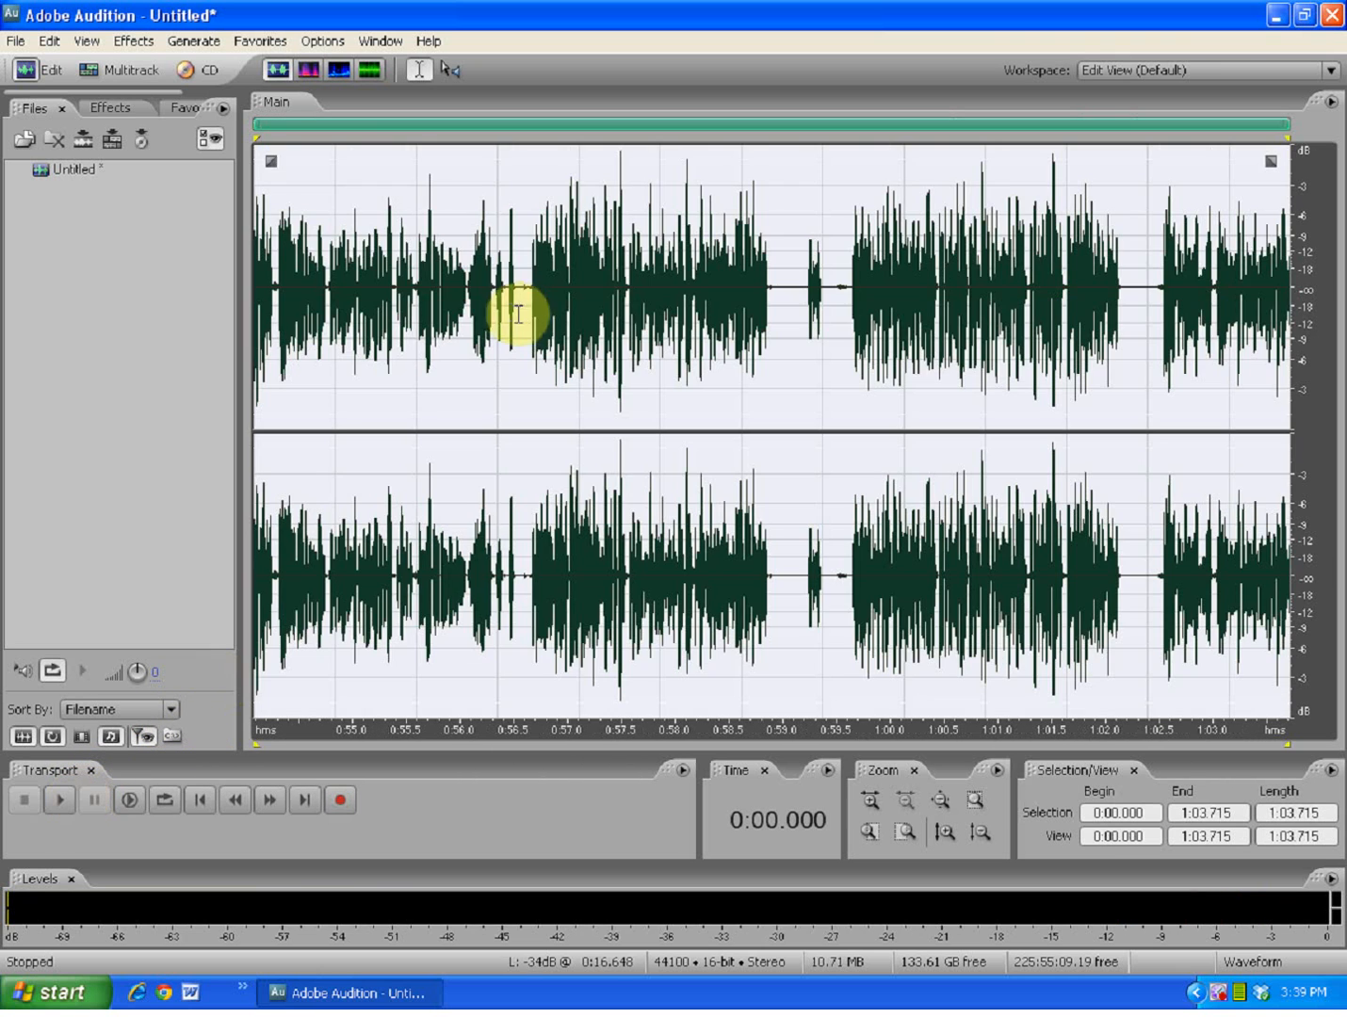
Place the playback cursor at several points in the waveform, ending at about 0:13.3, and play a short passage from there
left_click(418, 304)
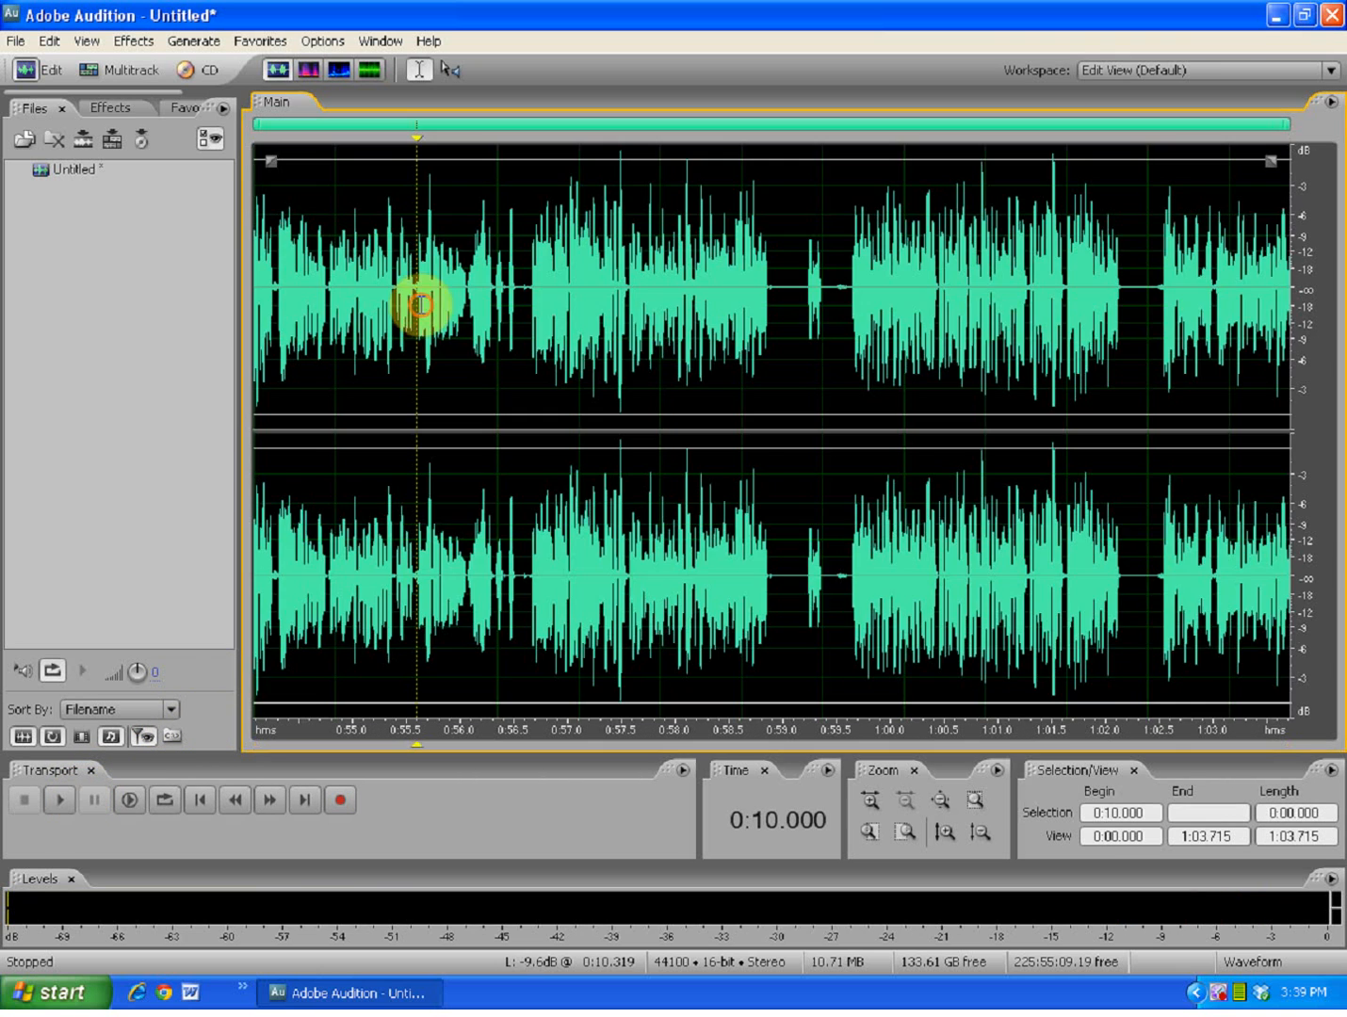
left_click(376, 347)
left_click(416, 401)
left_click(471, 386)
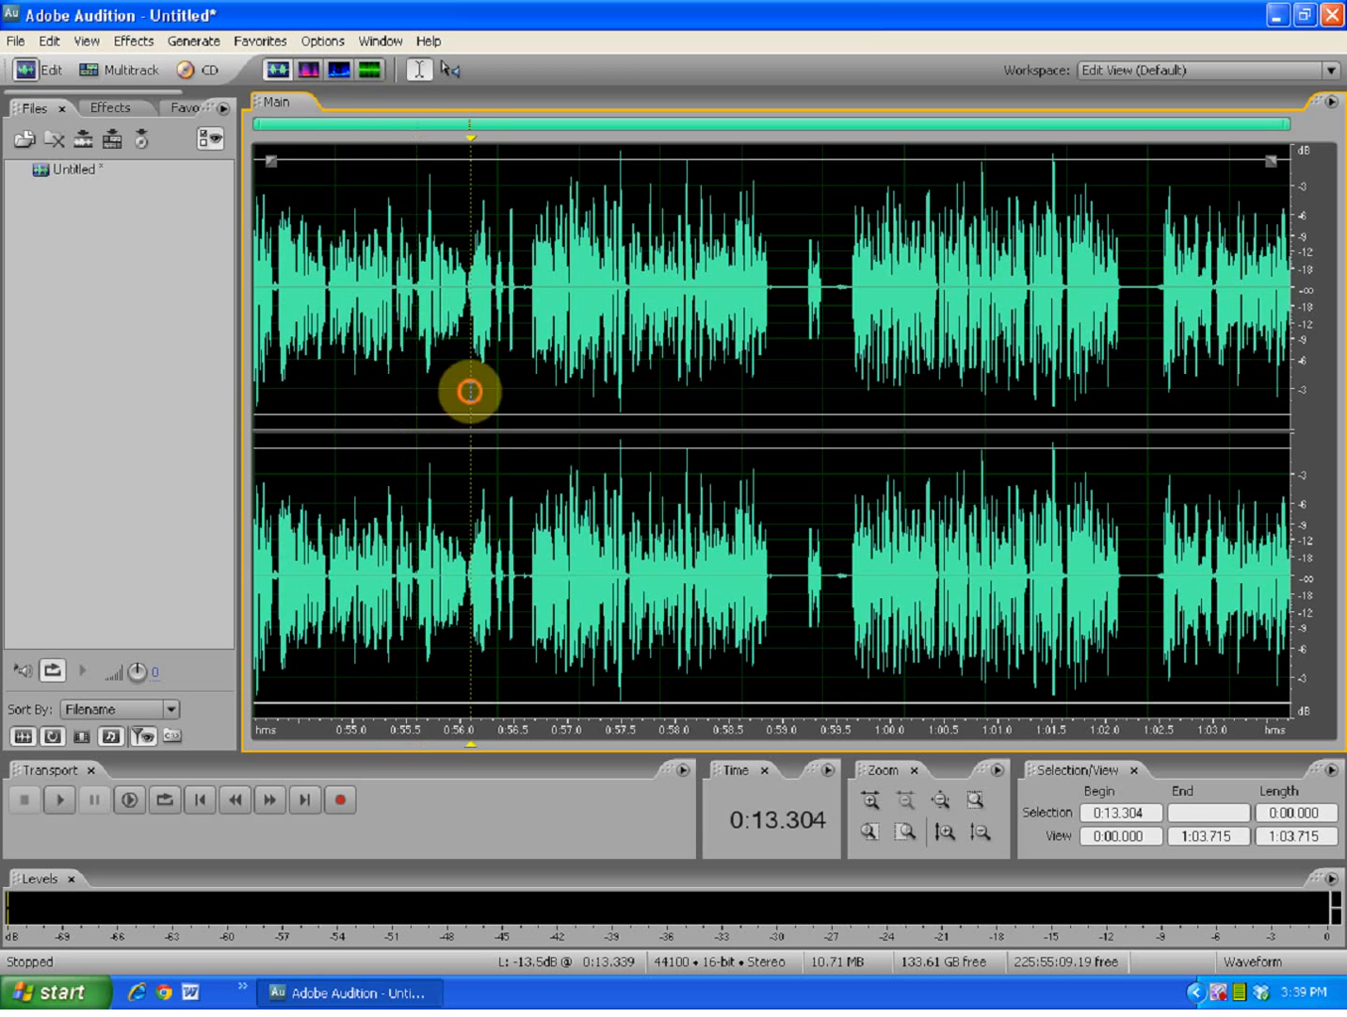
left_click(58, 800)
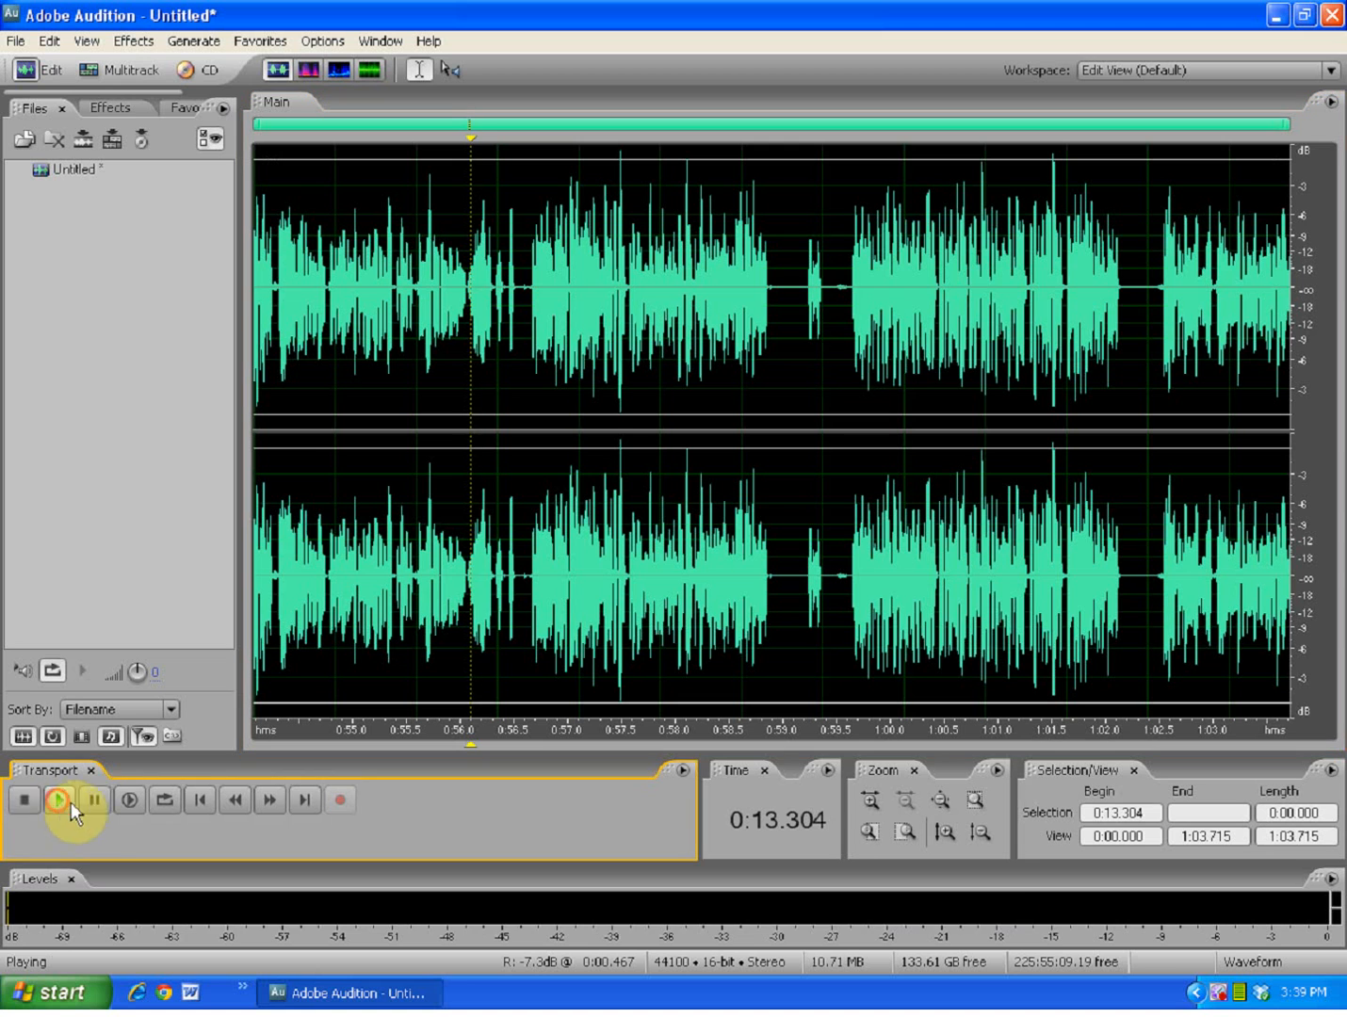
left_click(23, 801)
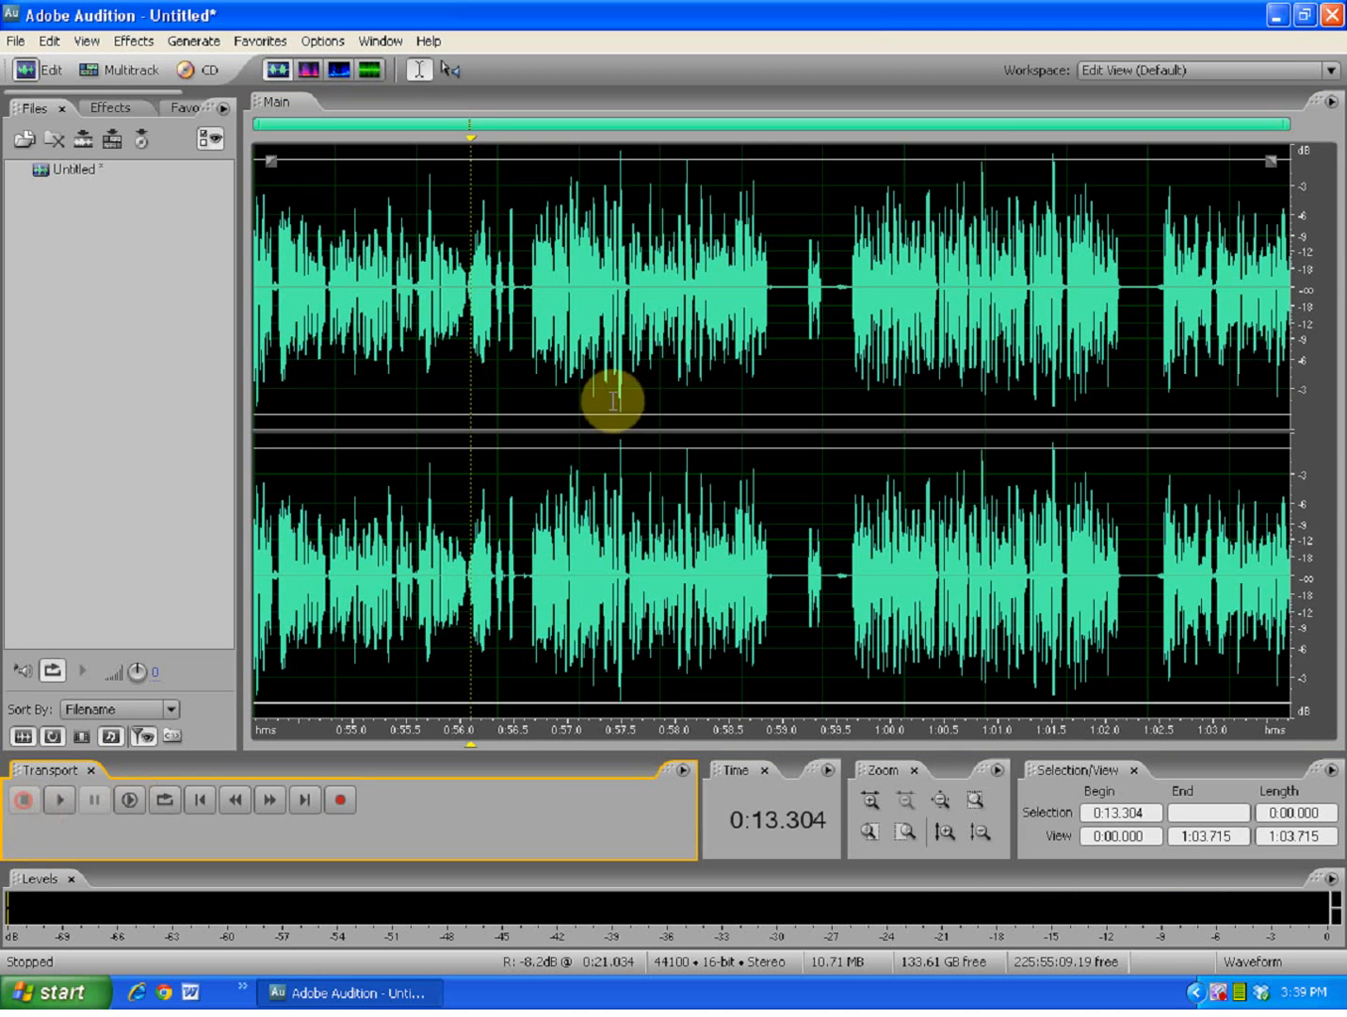
Place the playback cursor in the gap at about 0:16.97 and listen briefly to the speech that follows
left_click(532, 292)
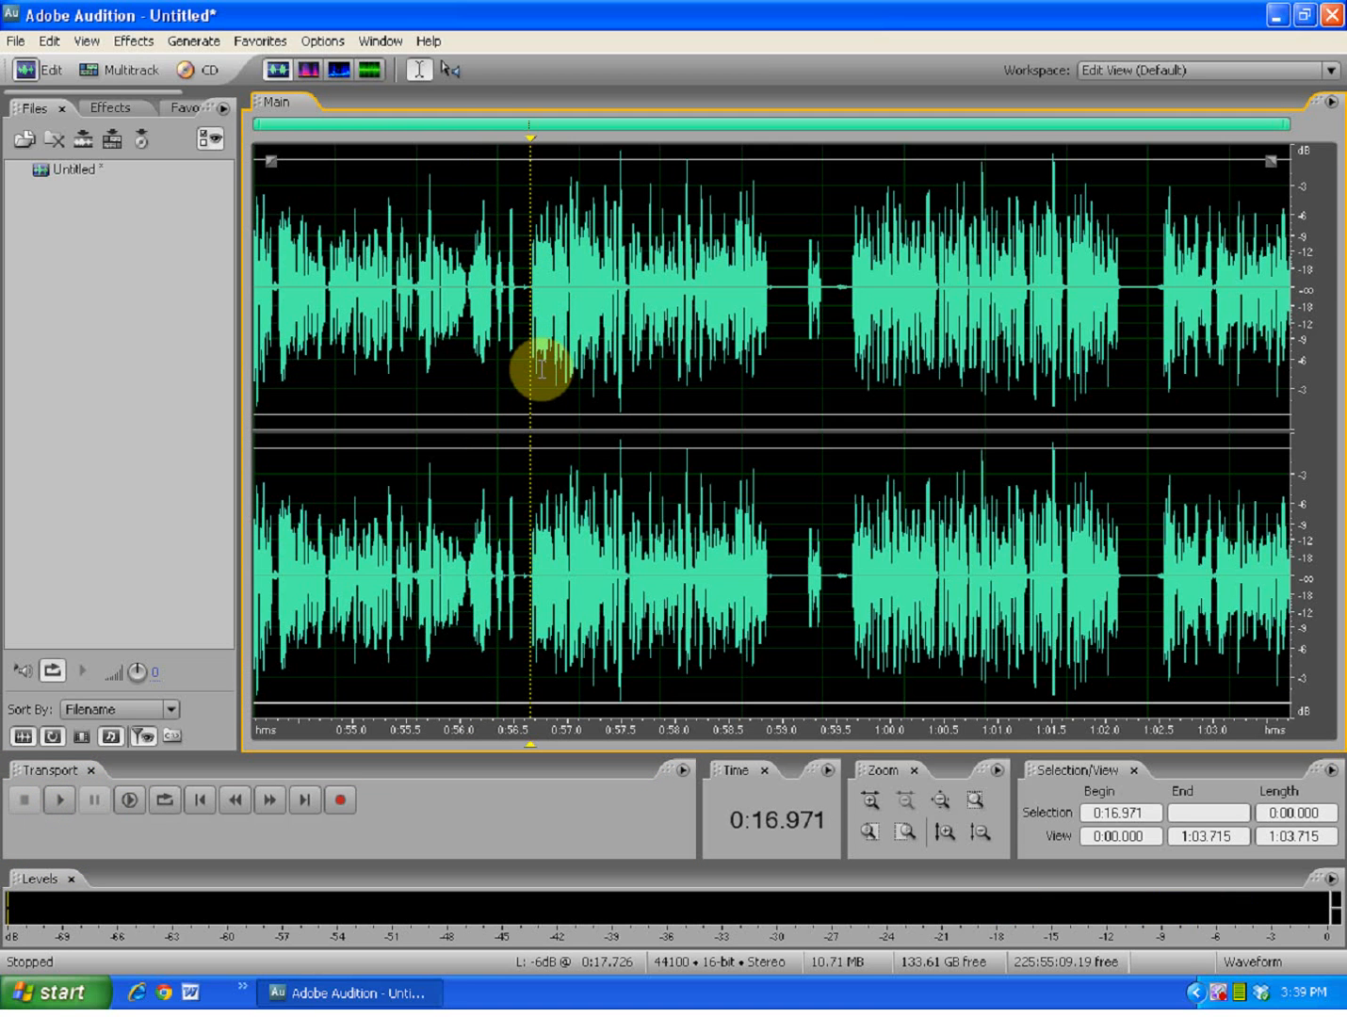
key("space")
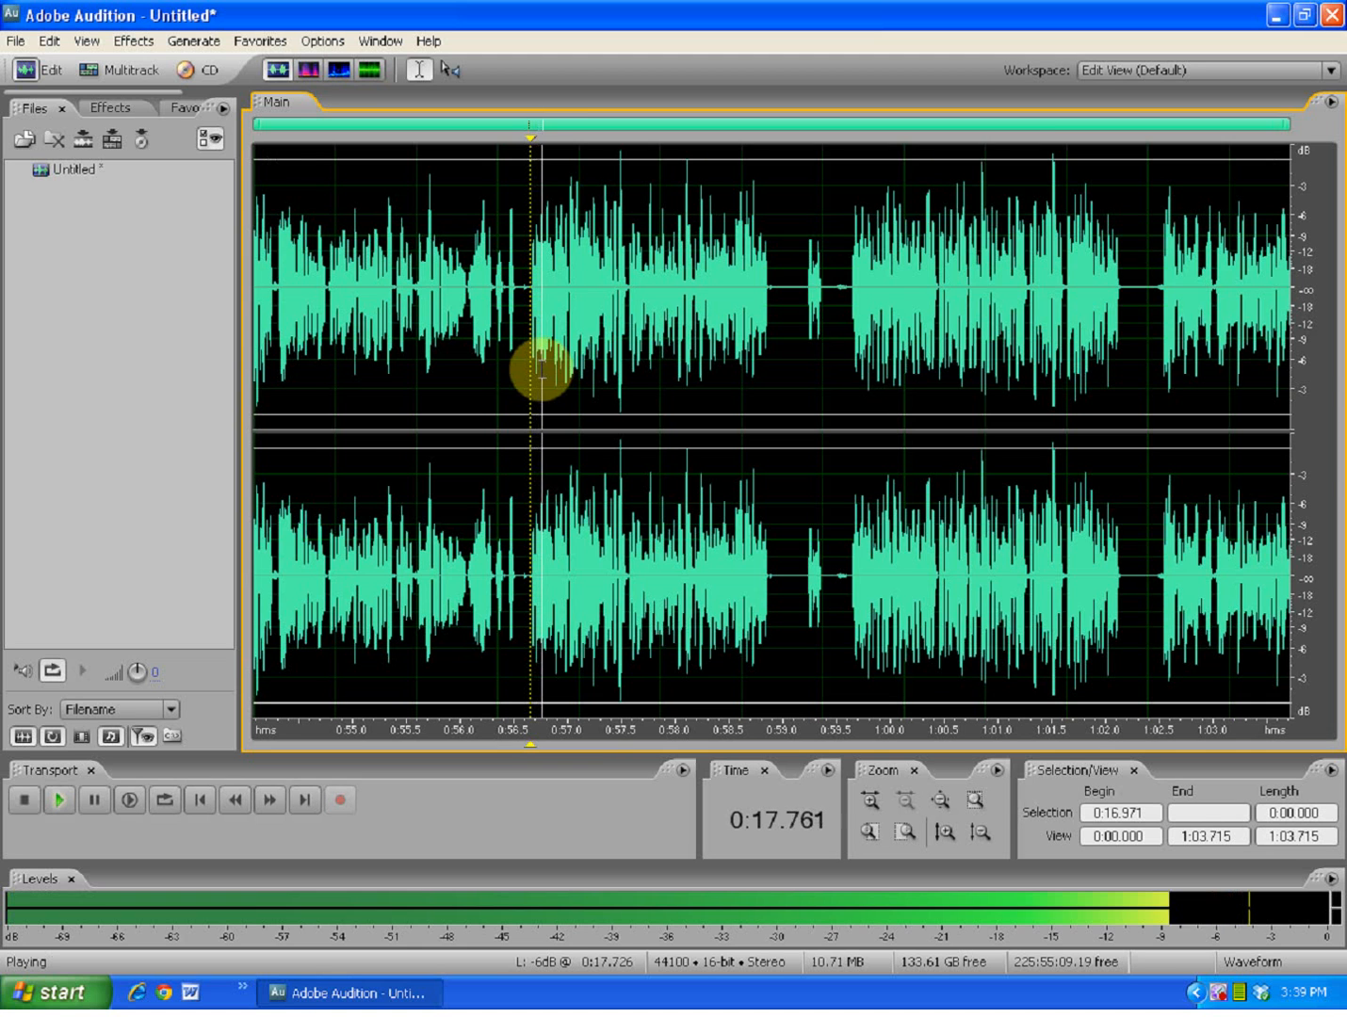
key("space")
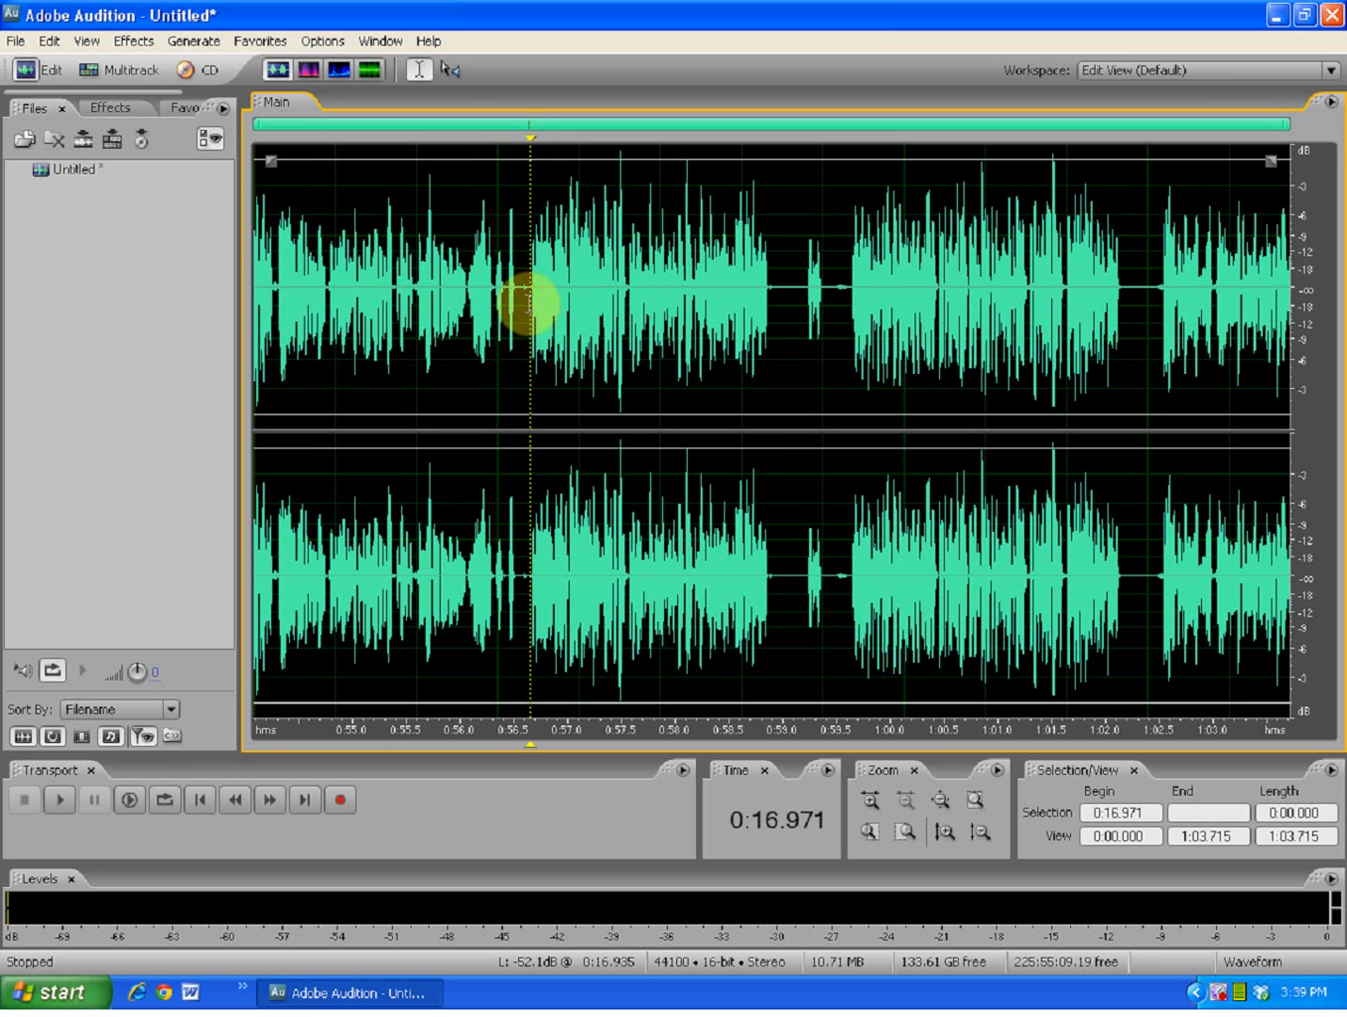
Examine the silent gap around 0:17 at different horizontal zoom levels to see where the speech resumes
scroll(530, 311, "up", 2)
scroll(529, 309, "up", 2)
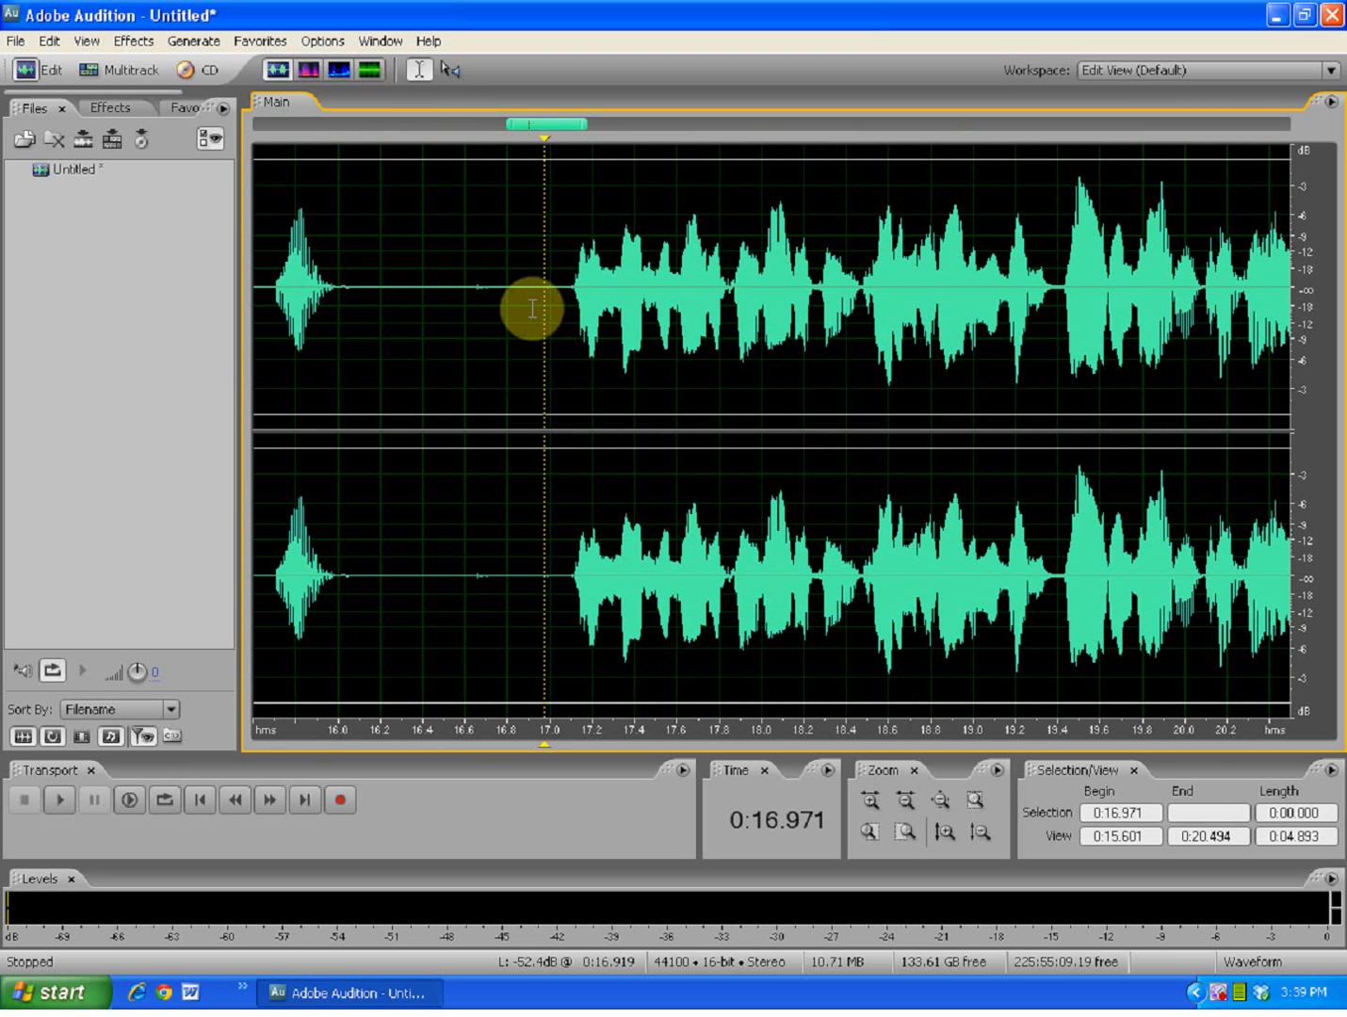
scroll(530, 309, "up", 1)
scroll(529, 310, "down", 6)
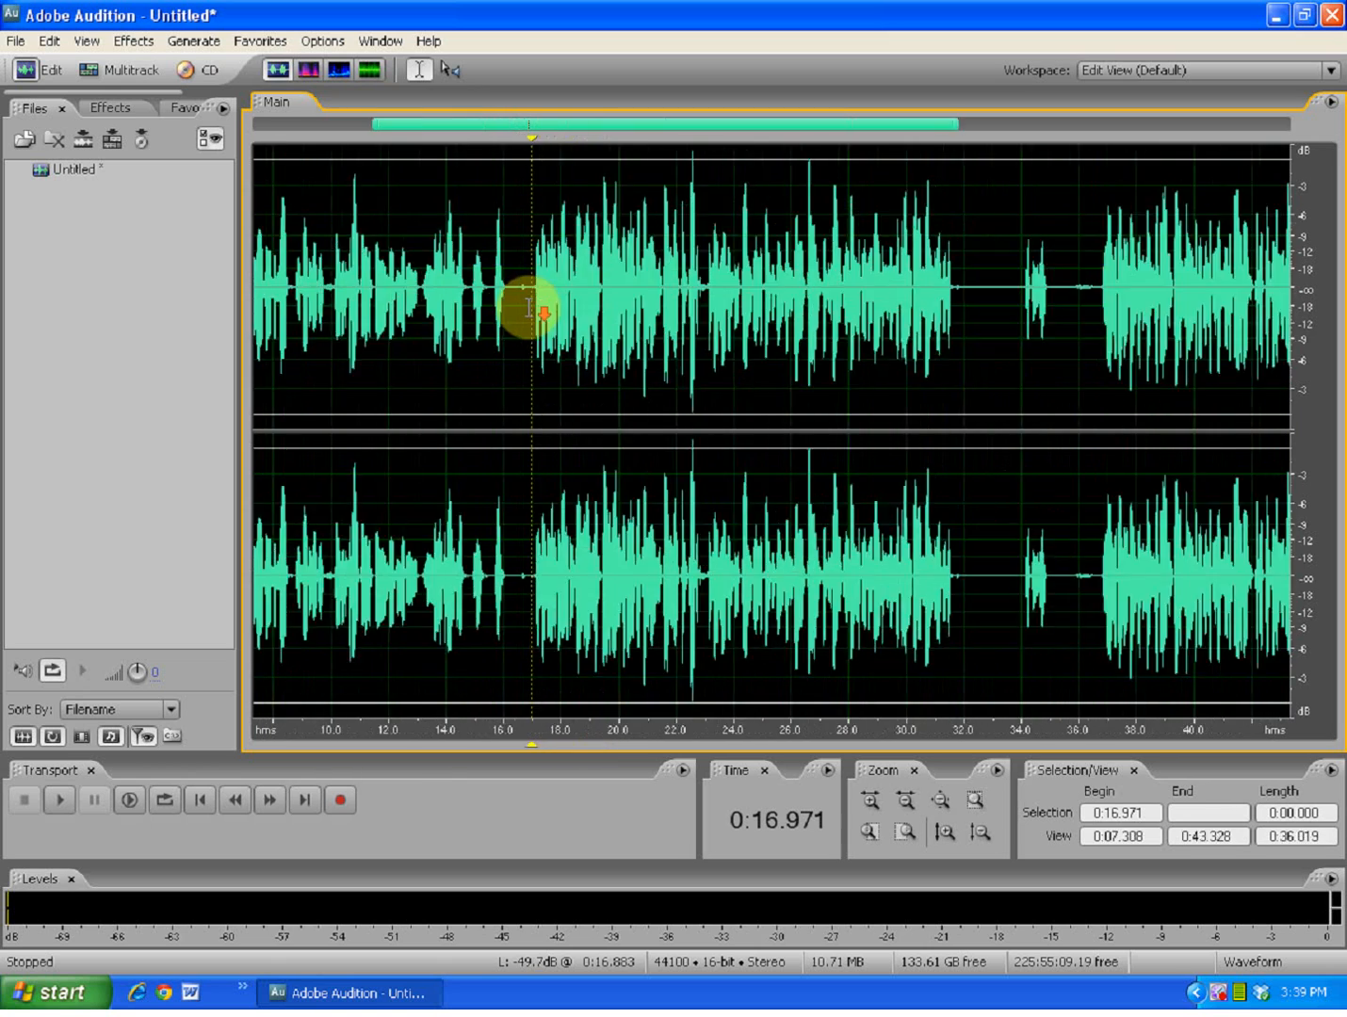
scroll(529, 310, "up", 4)
scroll(535, 303, "down", 2)
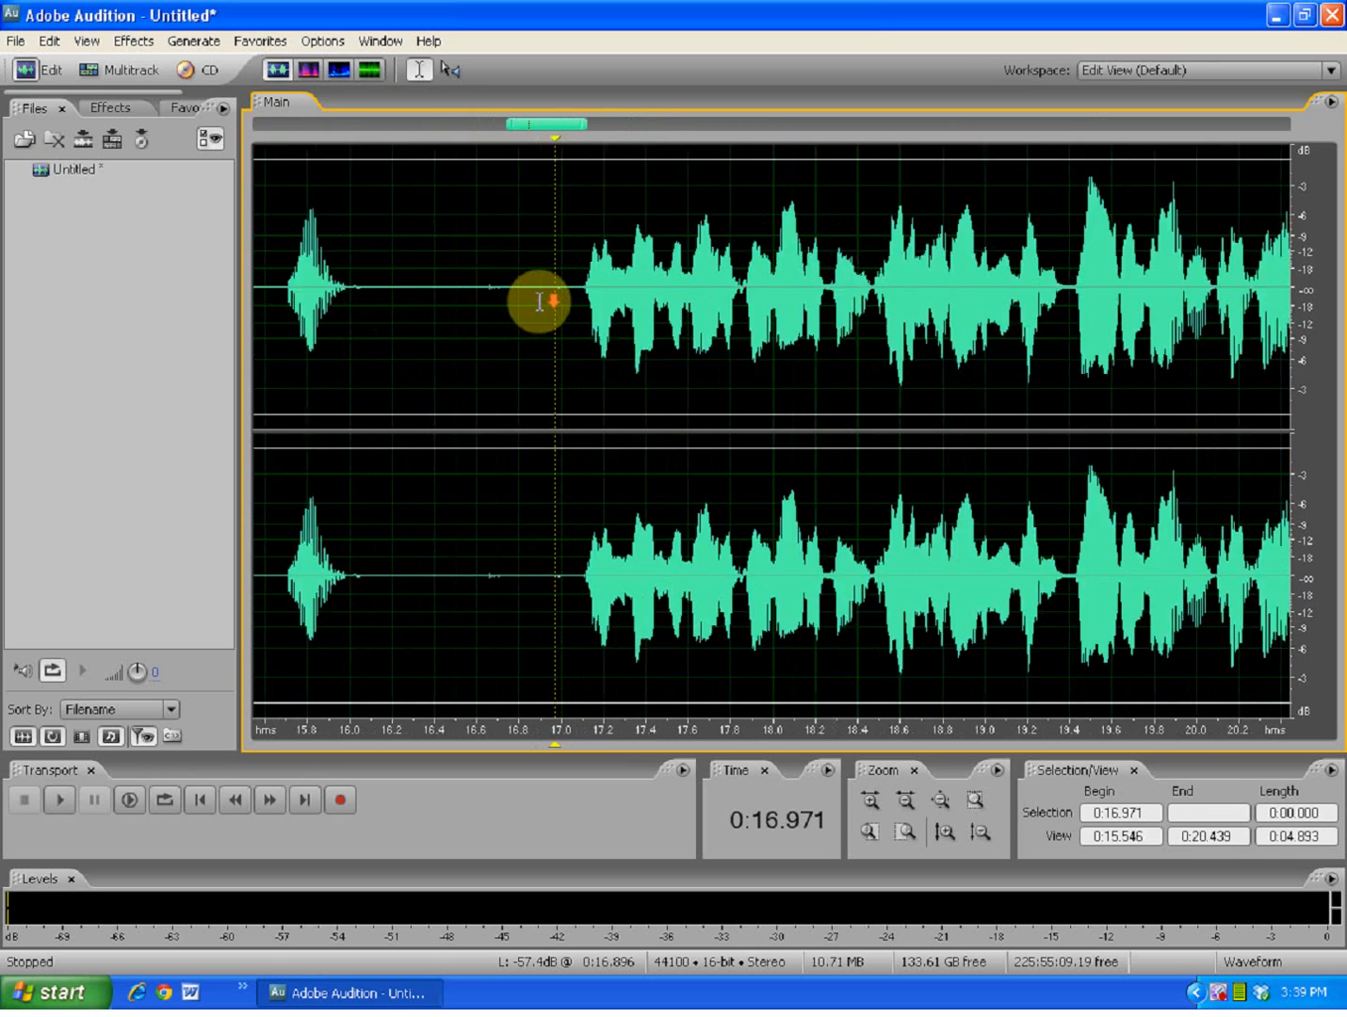
scroll(539, 302, "down", 1)
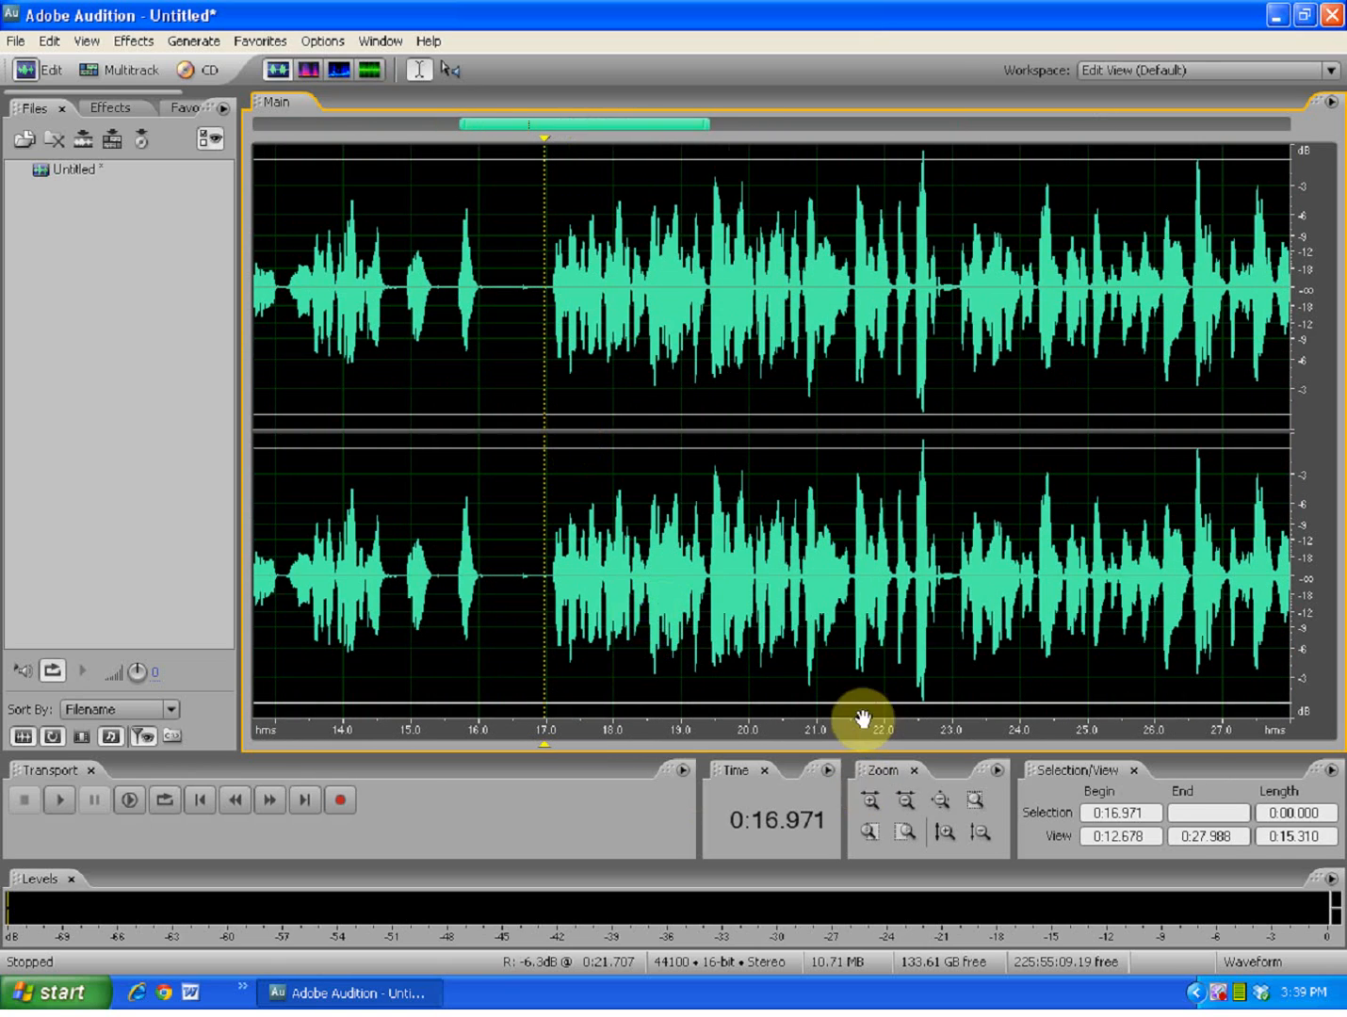
left_click(873, 832)
left_click(878, 831)
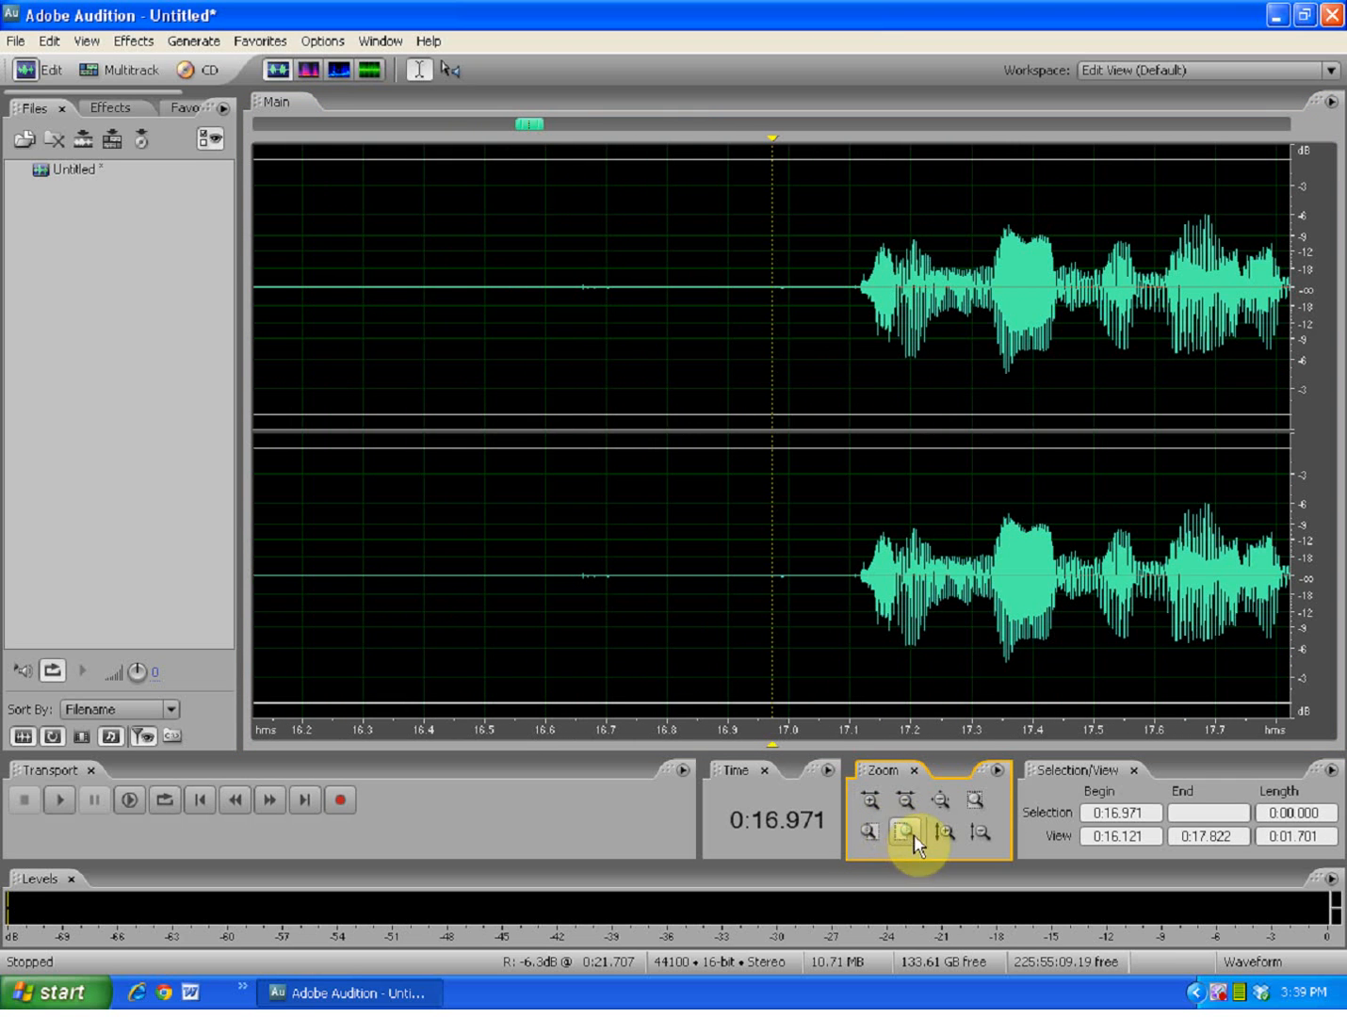
left_click(905, 800)
scroll(691, 345, "down", 1)
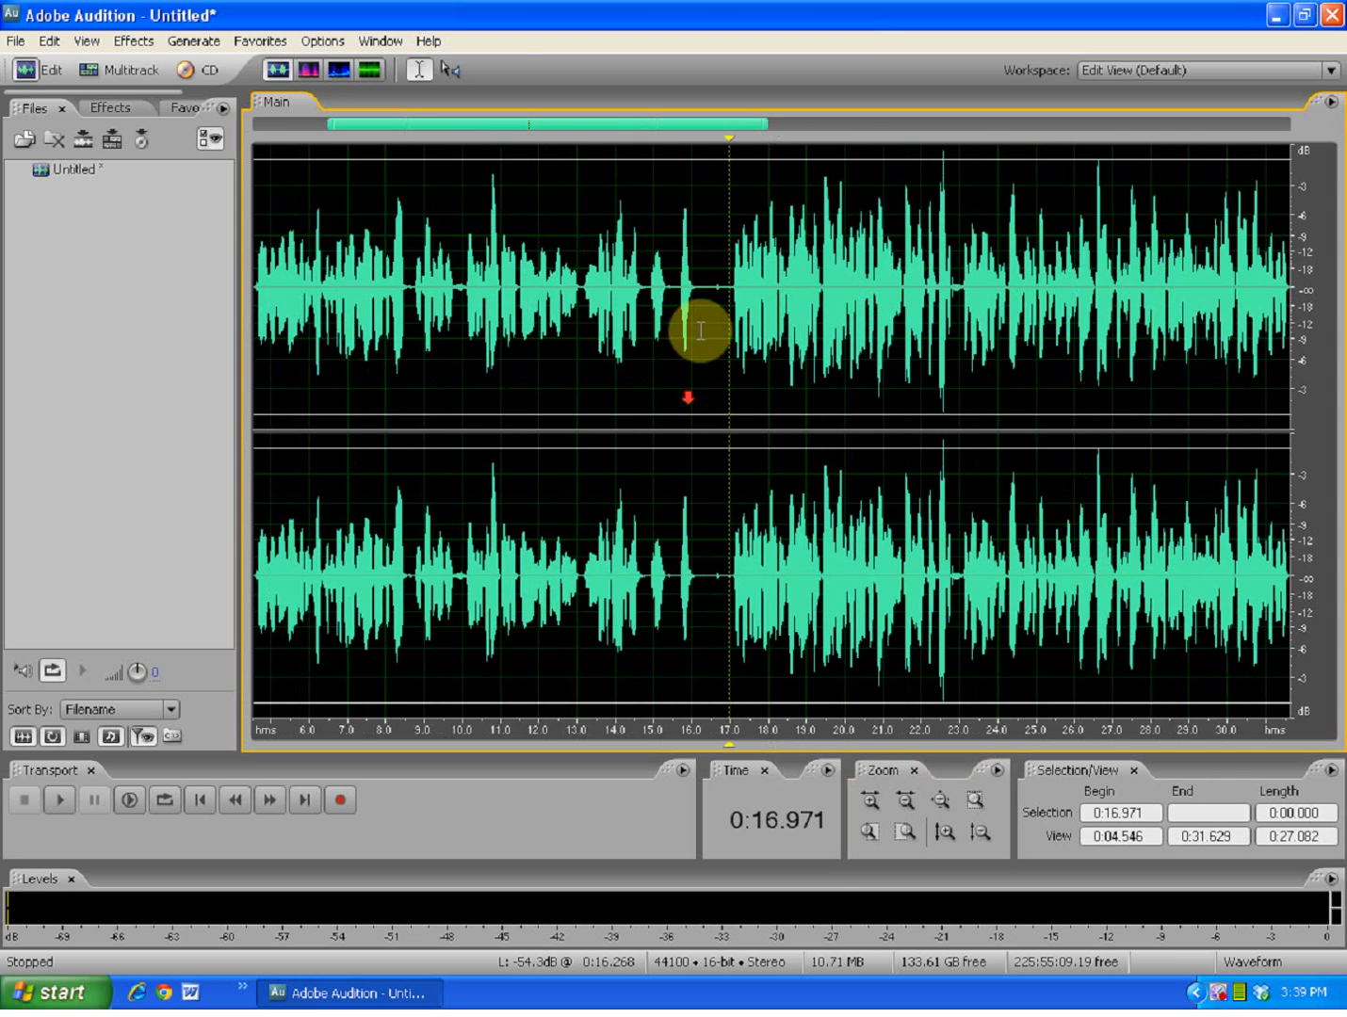
Select the waveform from its beginning to 0:17.000 and cut that section out of the recording
scroll(753, 317, "up", 2)
left_click_drag(674, 288, 21, 300)
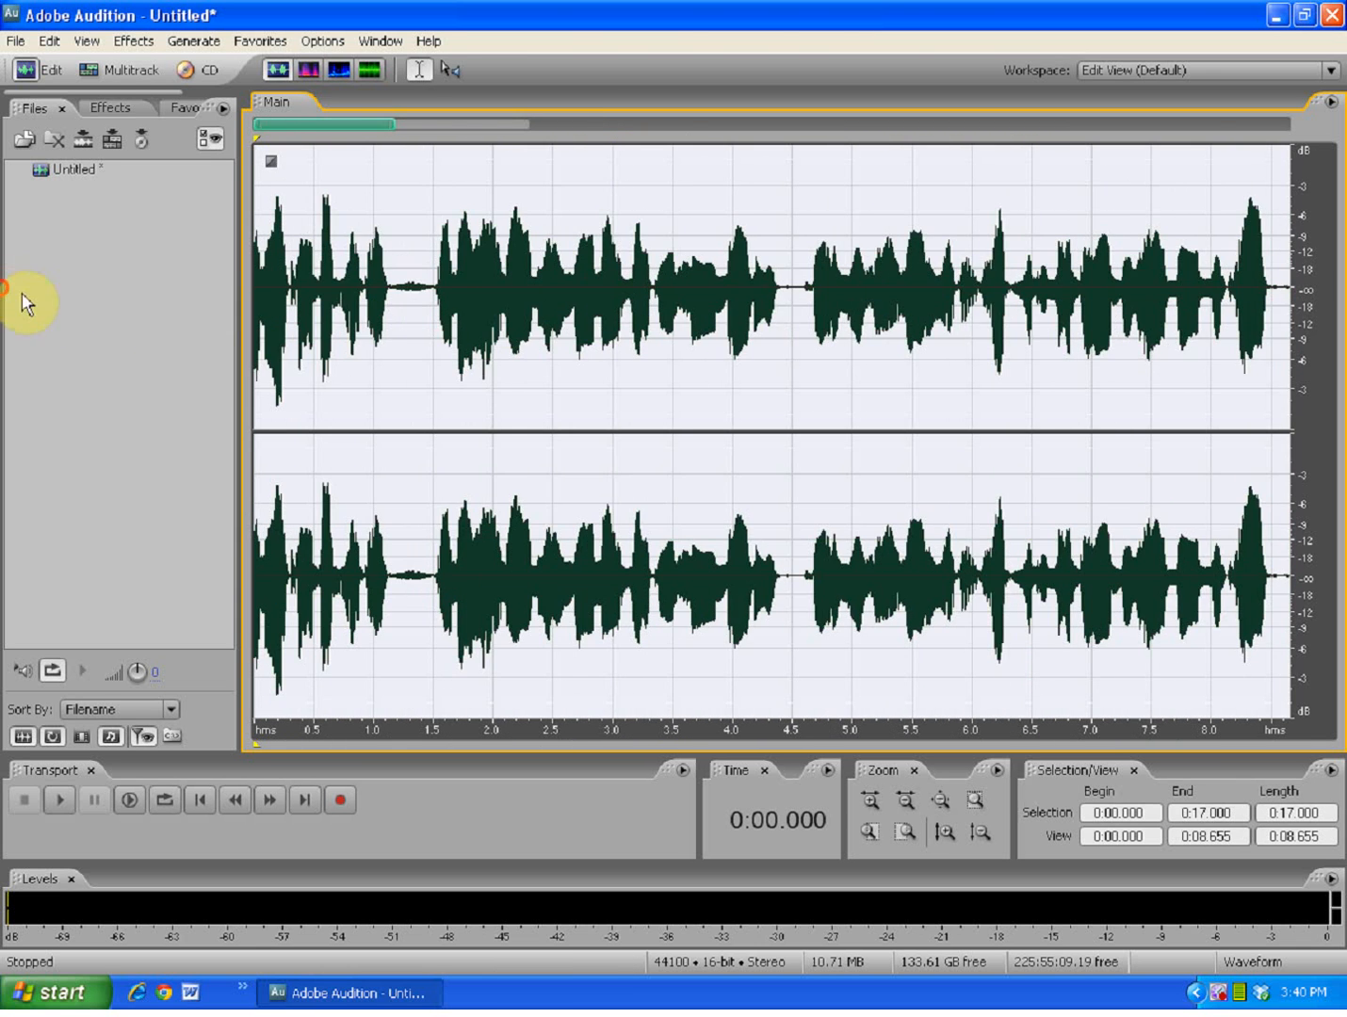
scroll(463, 314, "down", 1)
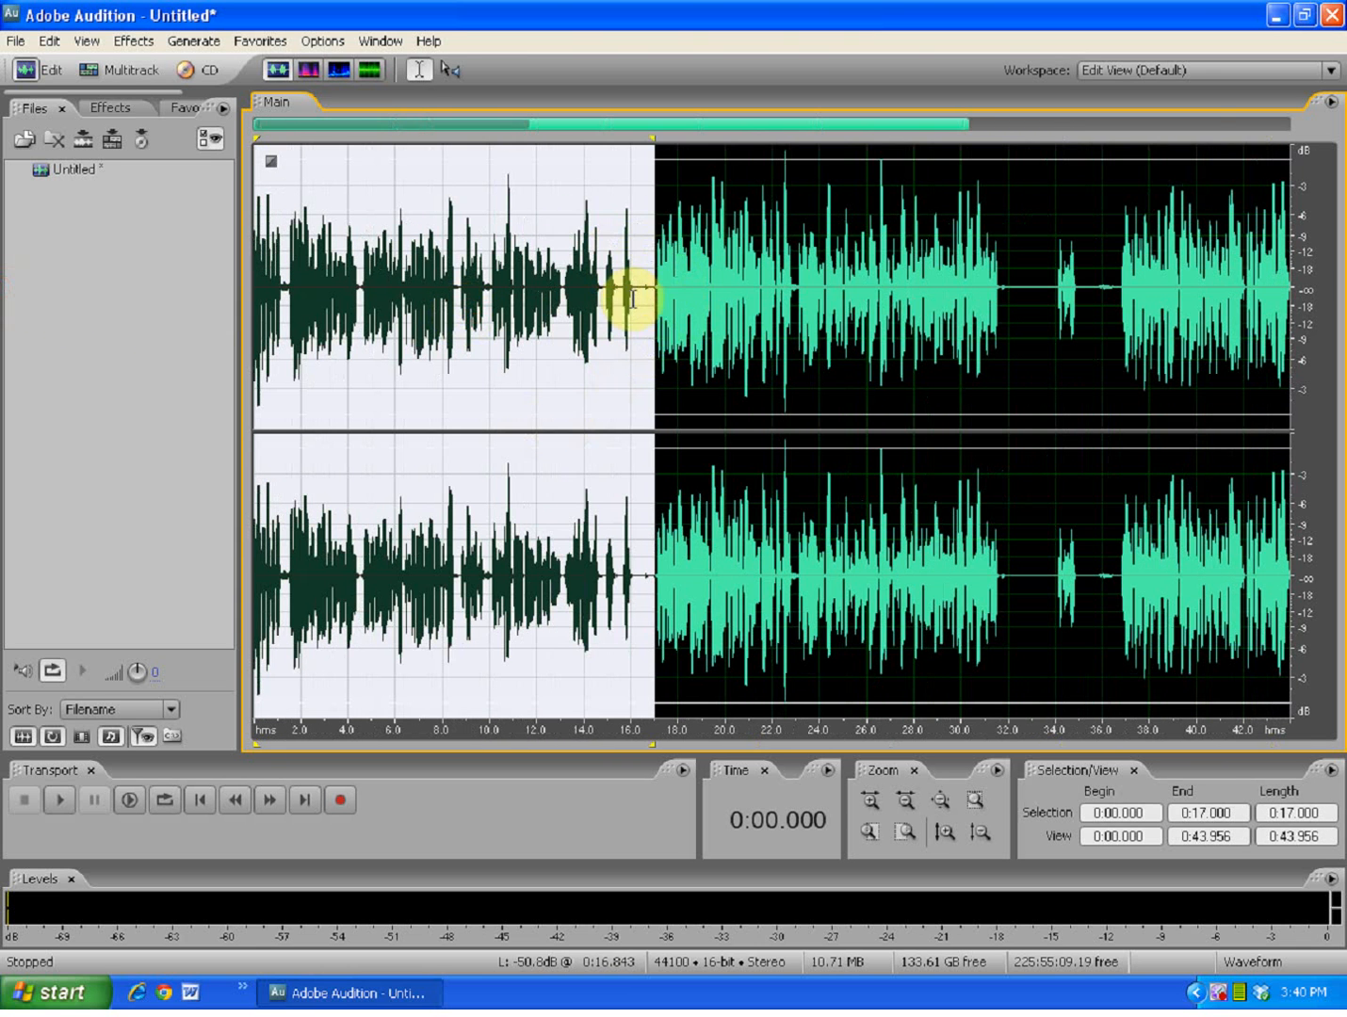
right_click(365, 341)
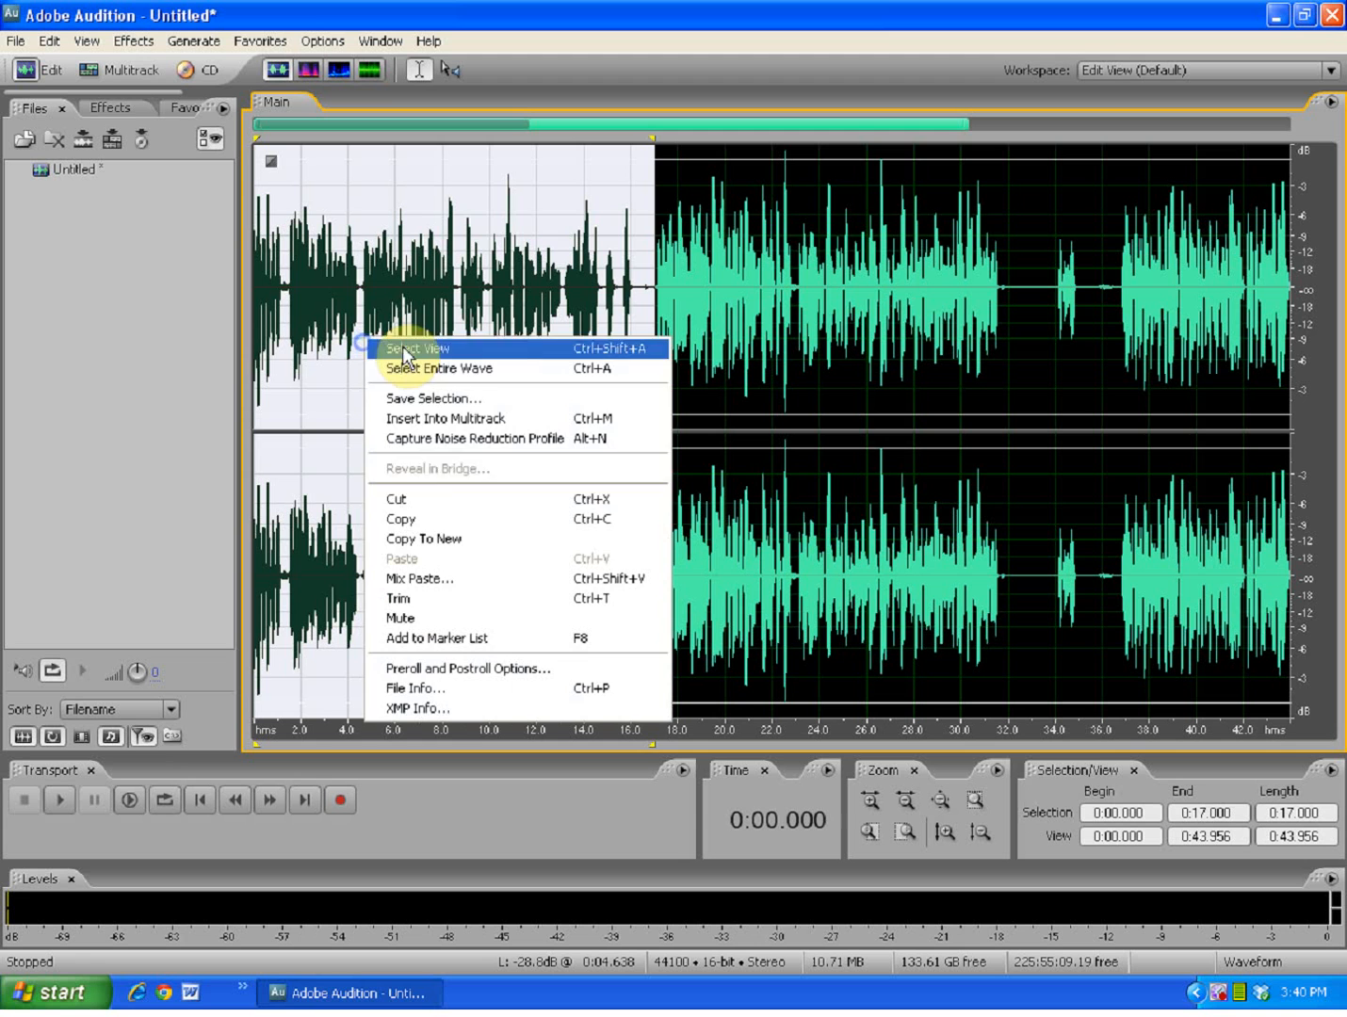
left_click(420, 499)
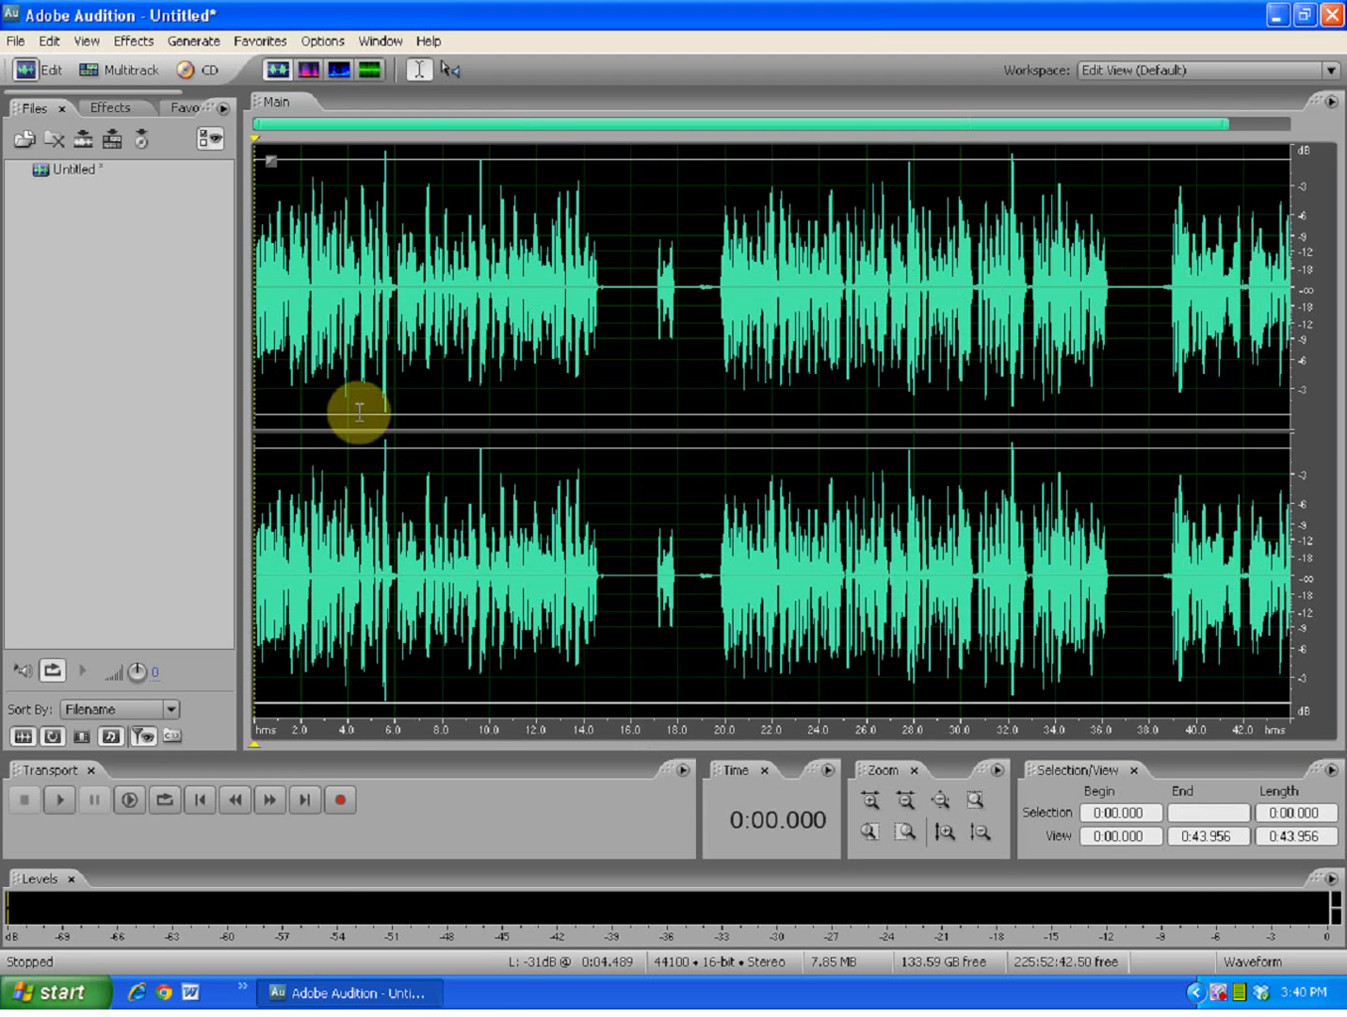
Play the shortened recording from its beginning up to the pause at about 0:14.7
key("space")
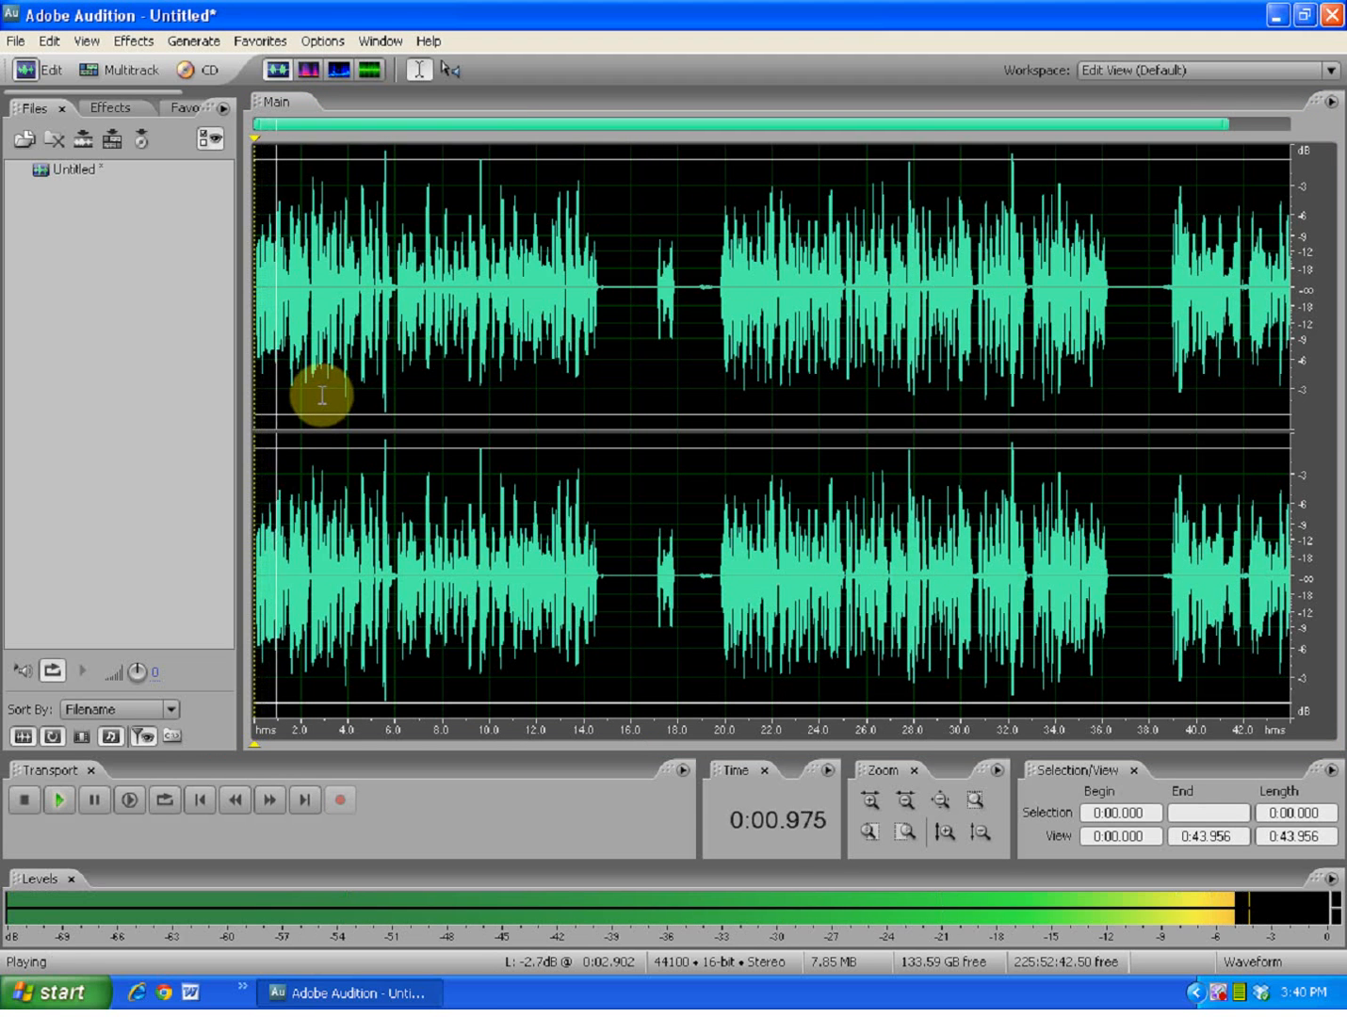
key("space")
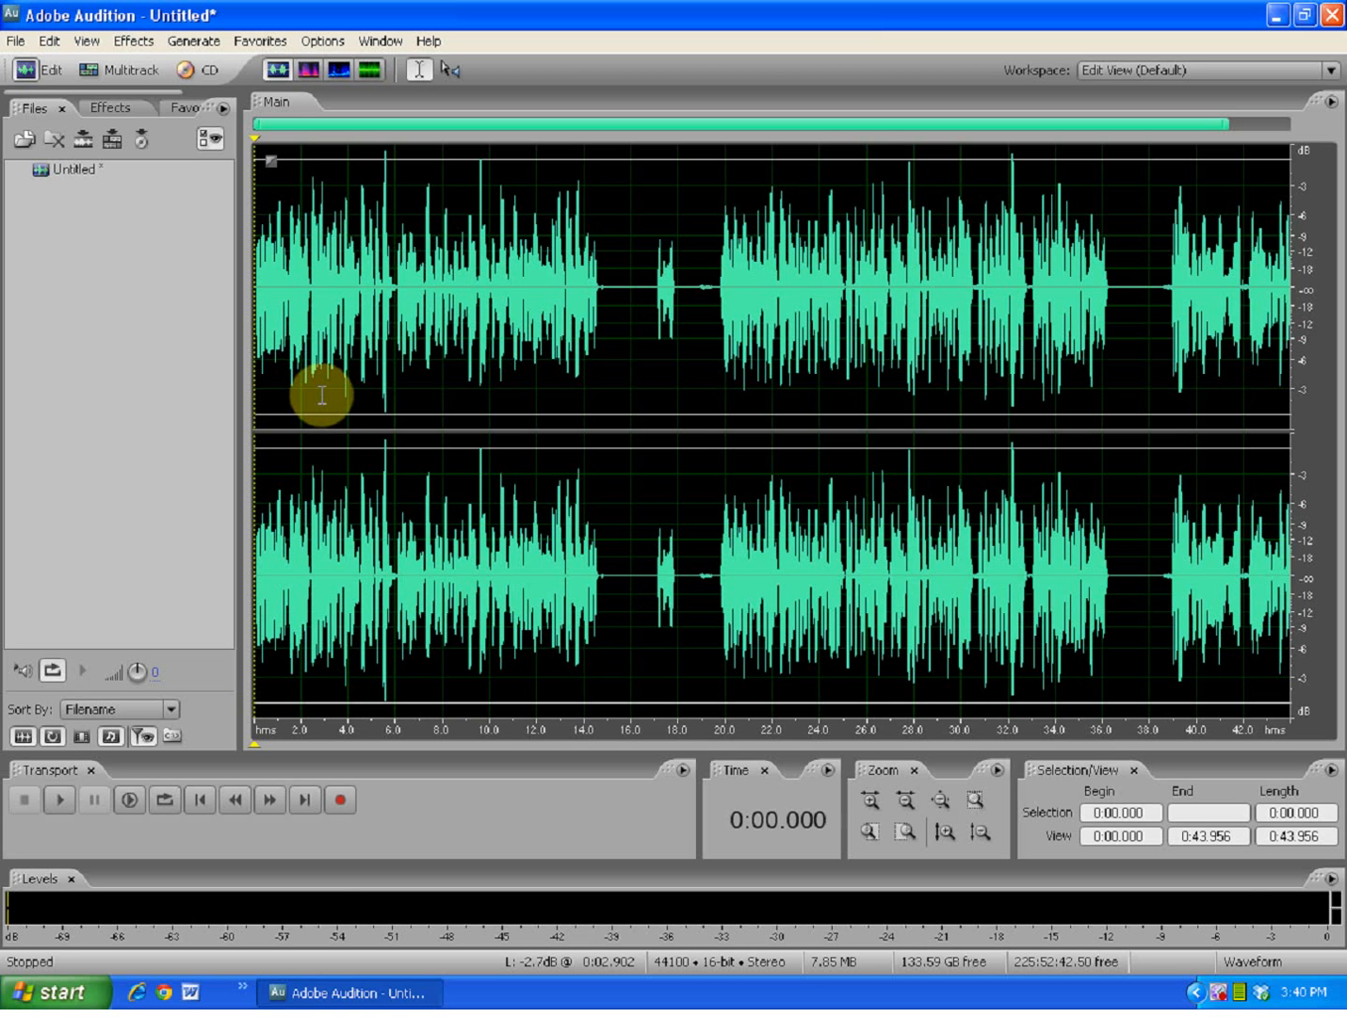
key("space")
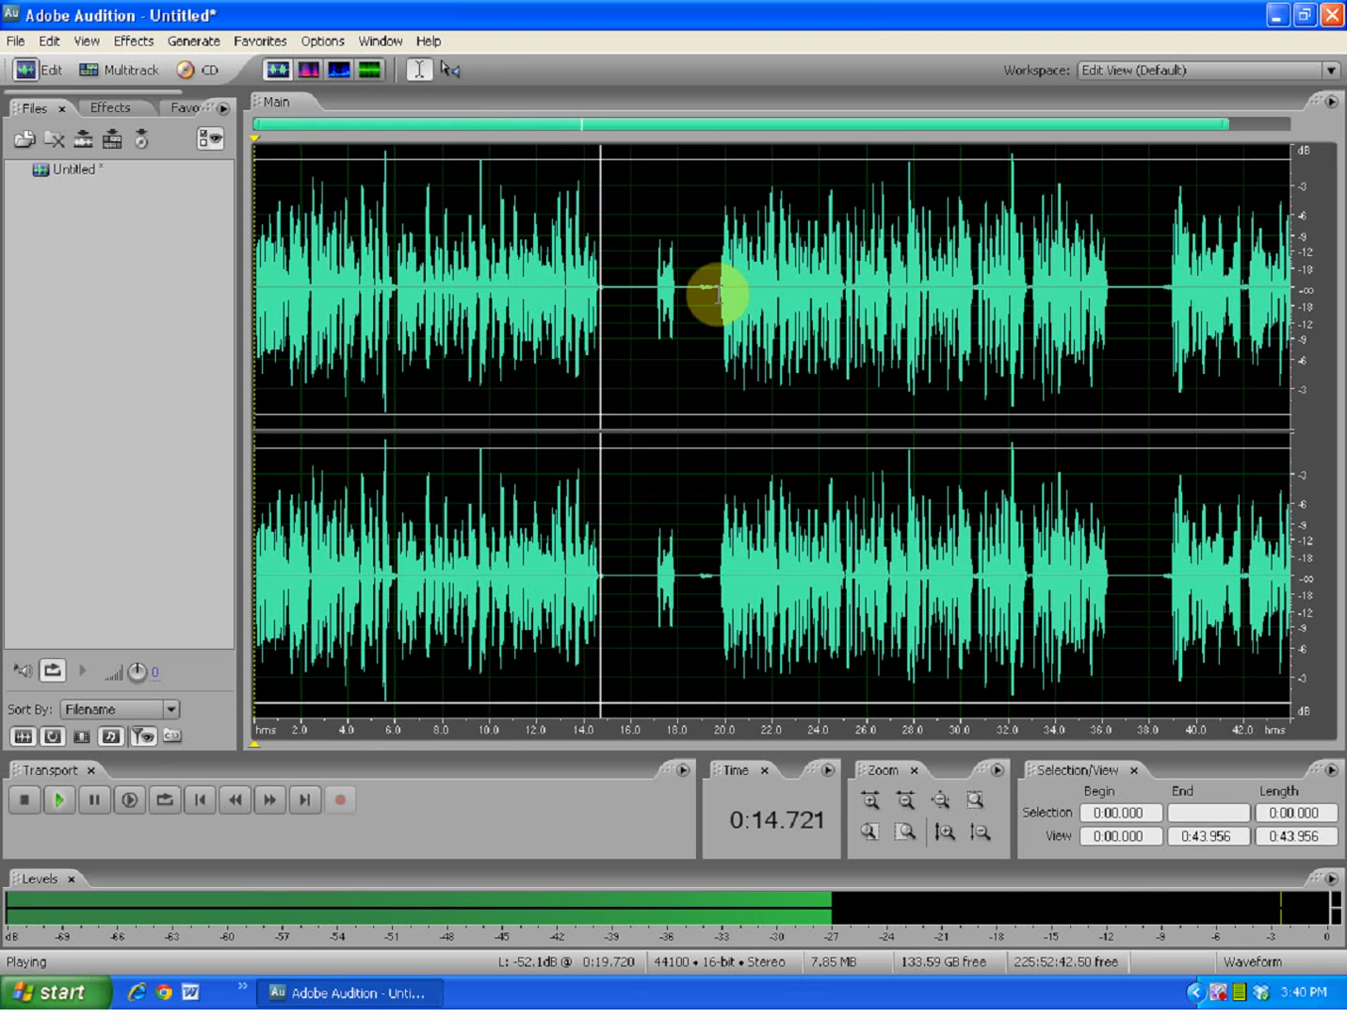
key("space")
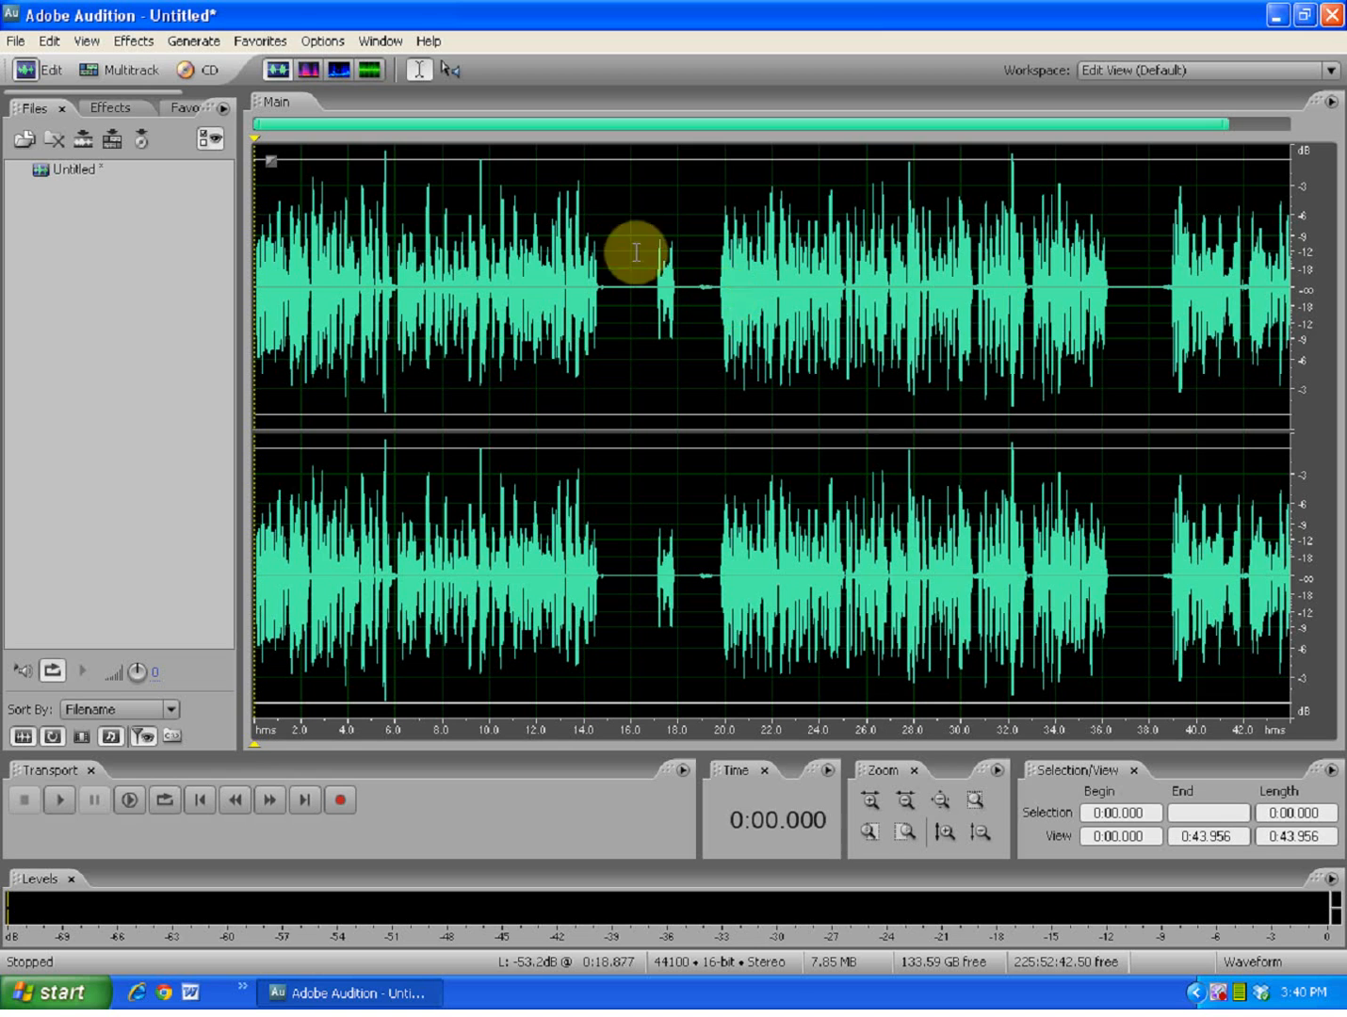
Play a short passage from about 0:19.7, just before the speech resumes after the pause
left_click(717, 278)
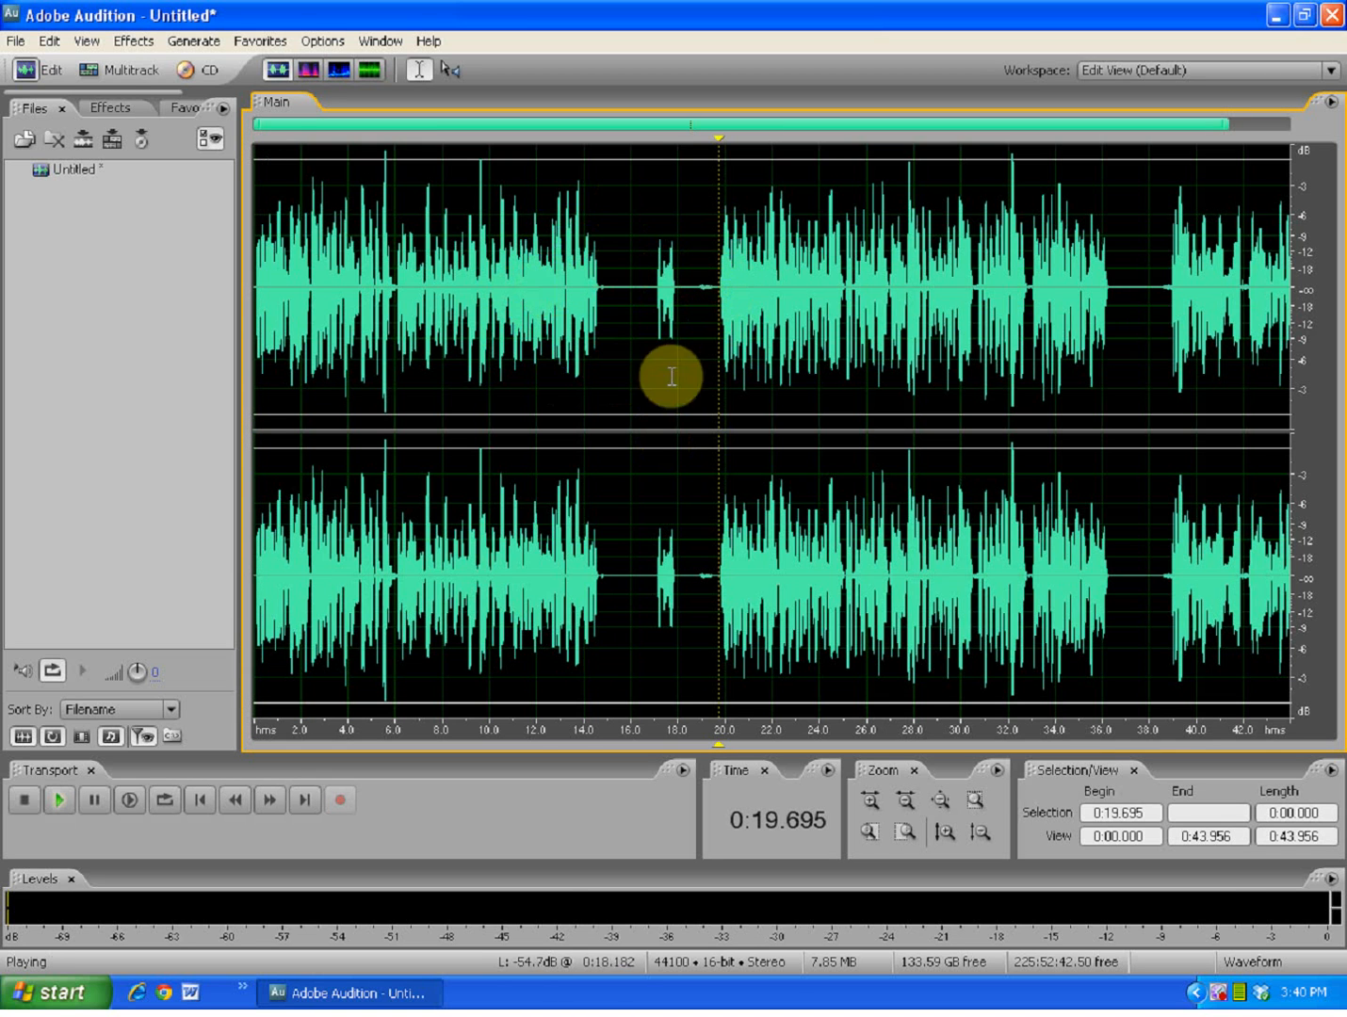
key("space")
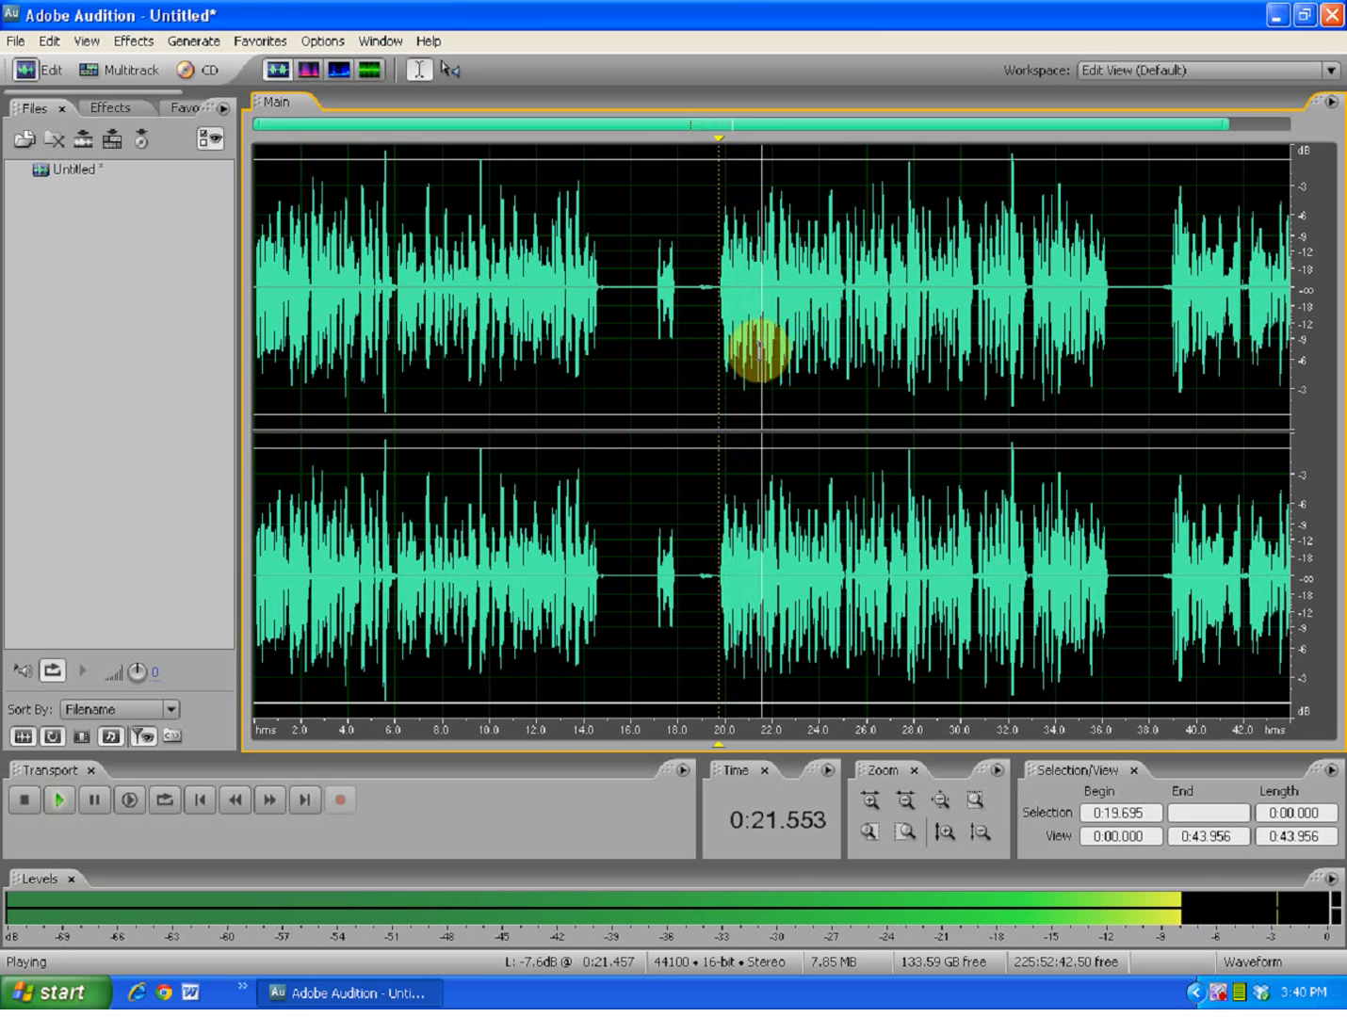
key("space")
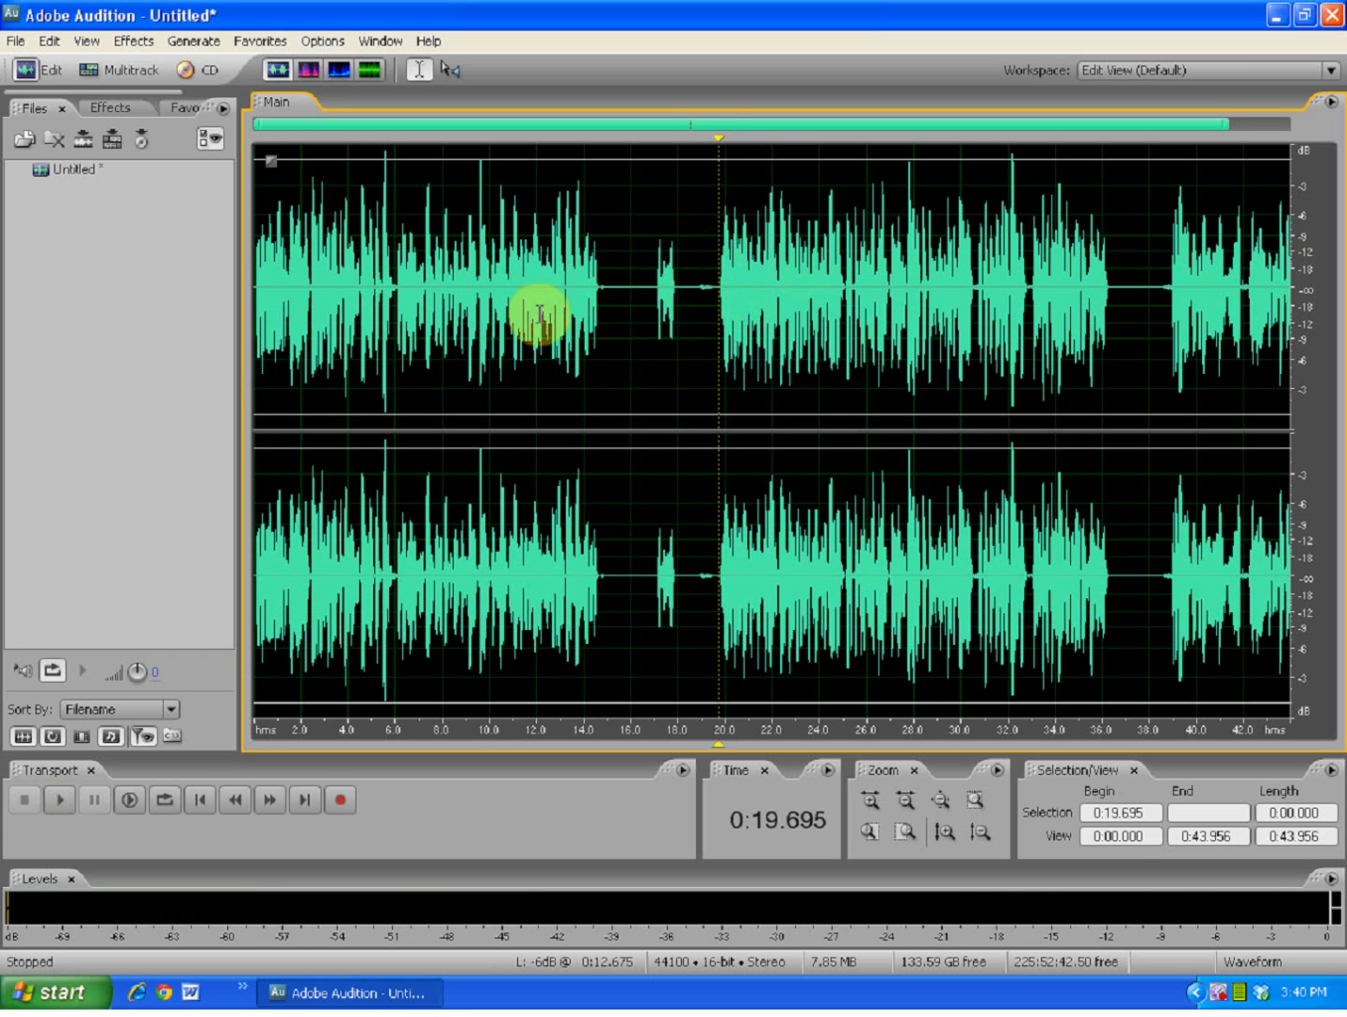
Select the stretch before the speech resumes, from 0:19.825 back to about 0:18.217
scroll(660, 288, "up", 2)
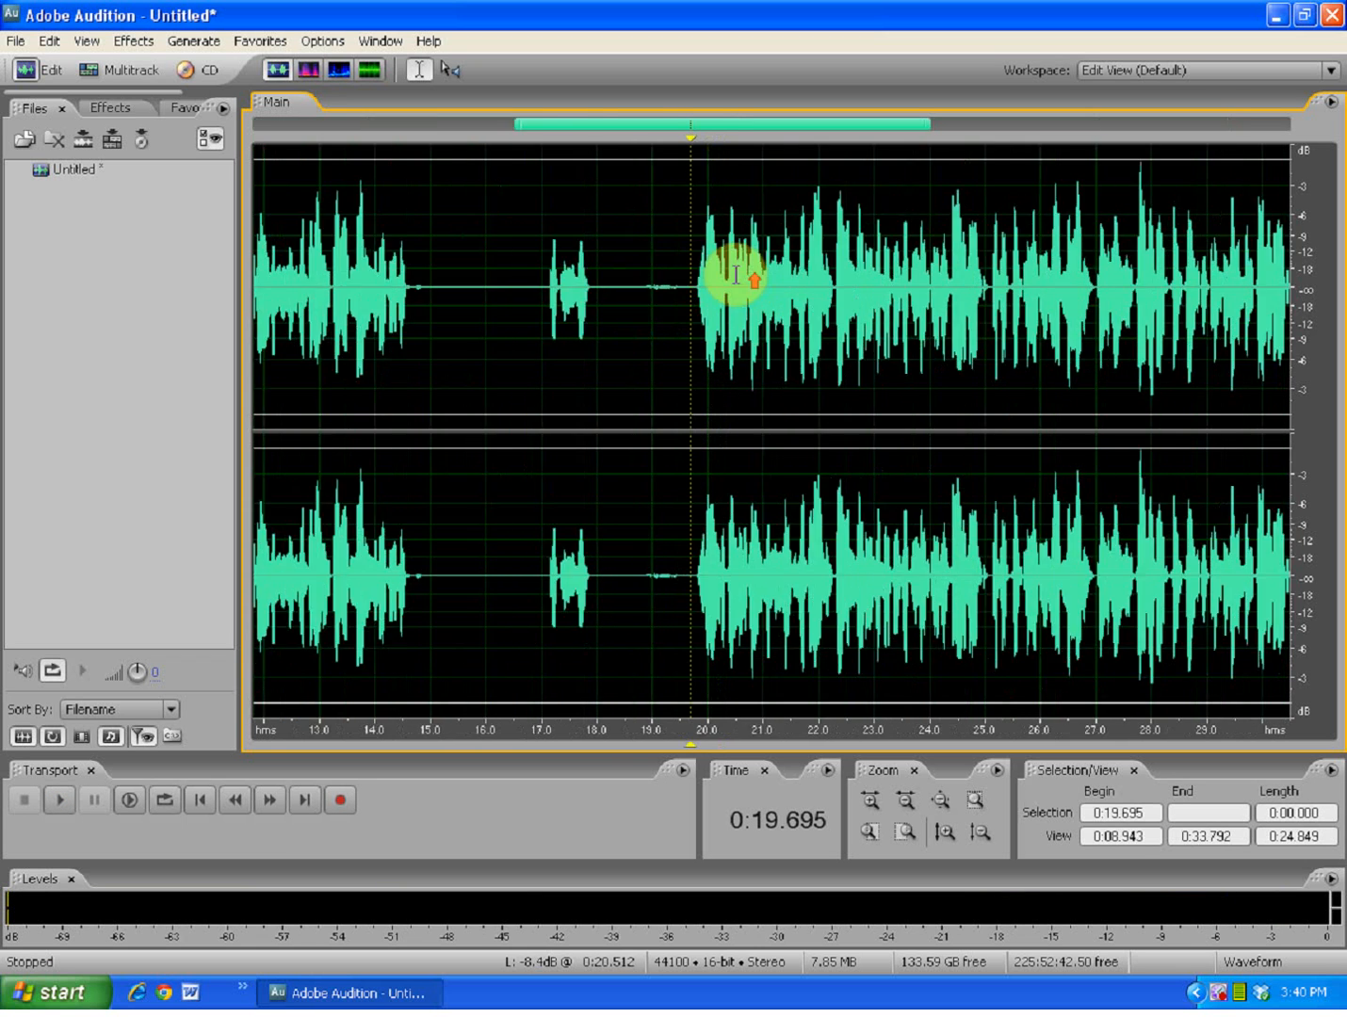
scroll(669, 288, "up", 4)
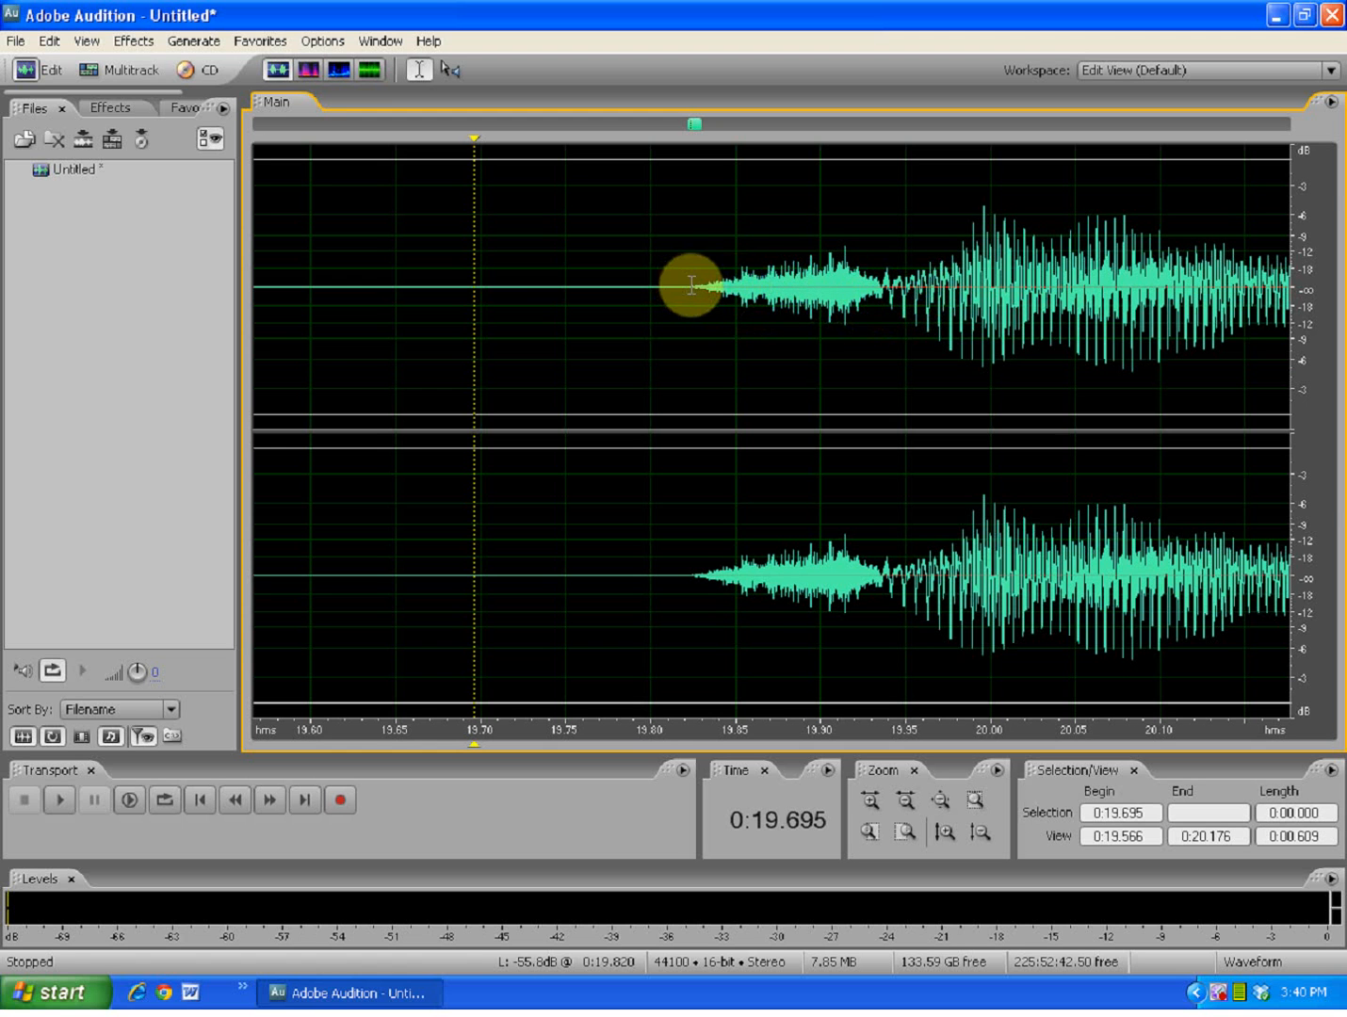
left_click(695, 284)
left_click_drag(694, 285, 166, 318)
scroll(762, 312, "down", 12)
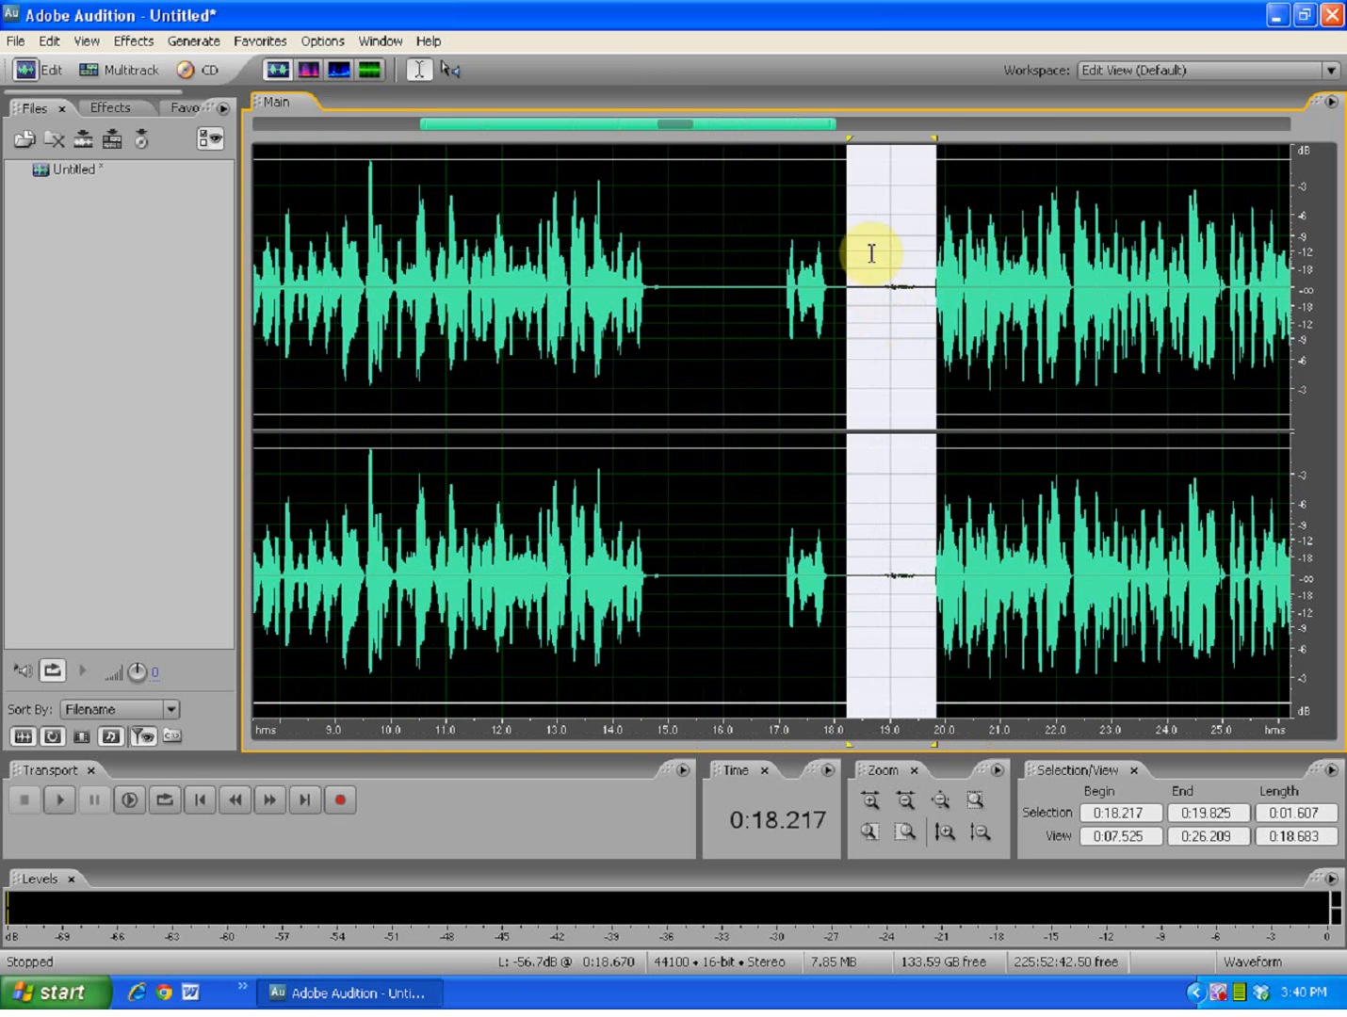
Extend the selection's start back to about 0:10.836, playing the audio briefly to find where the unwanted phrase begins
left_click_drag(853, 146, 543, 195)
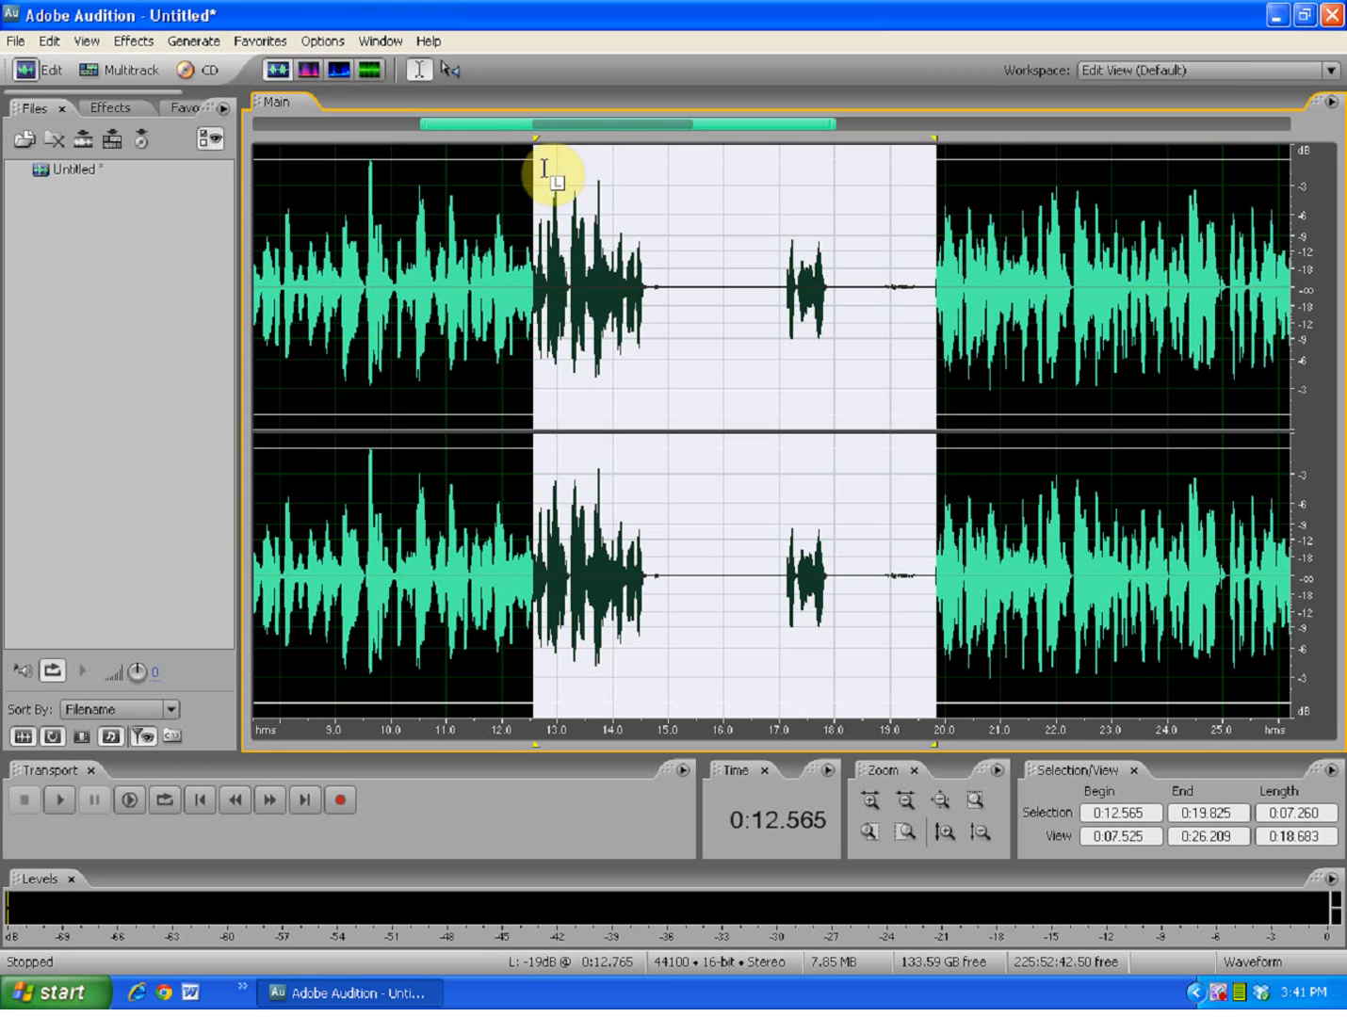
key("space")
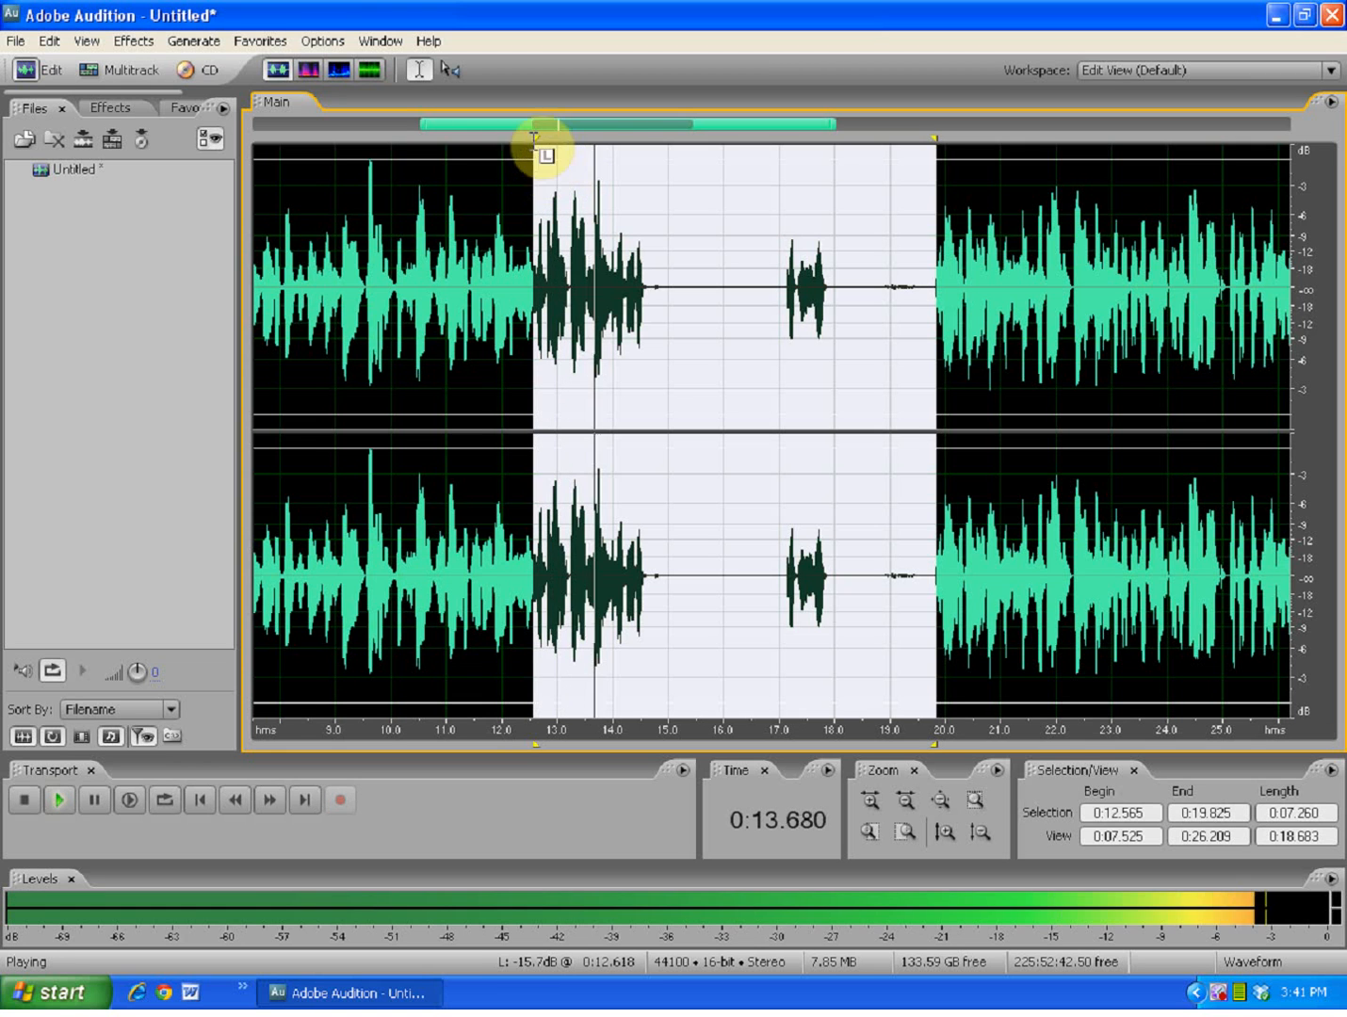
key("space")
left_click_drag(537, 142, 437, 155)
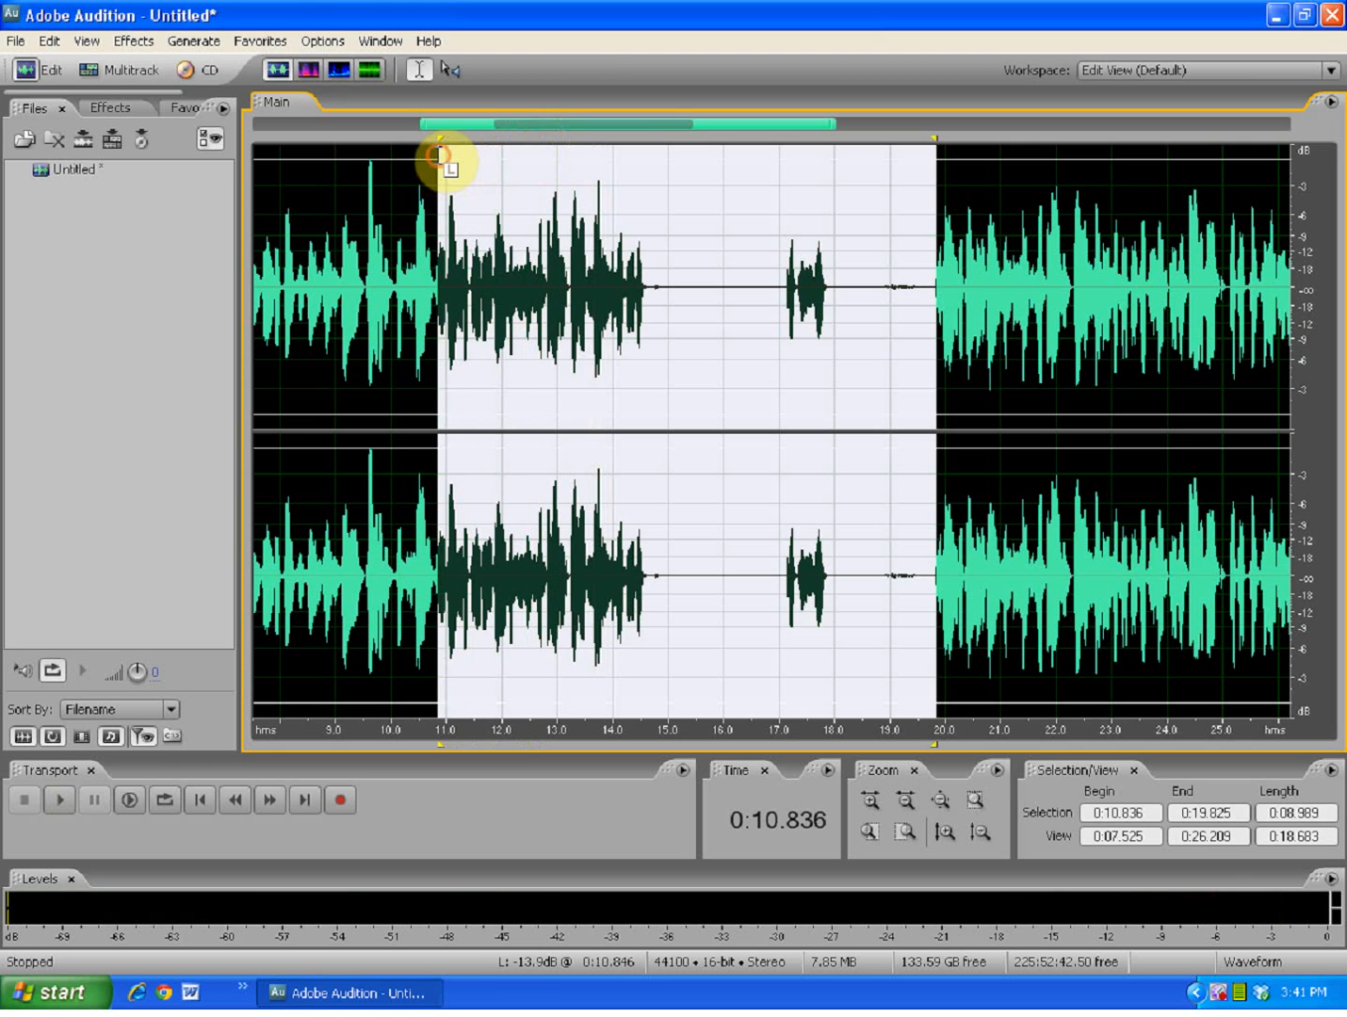
key("space")
key("space")
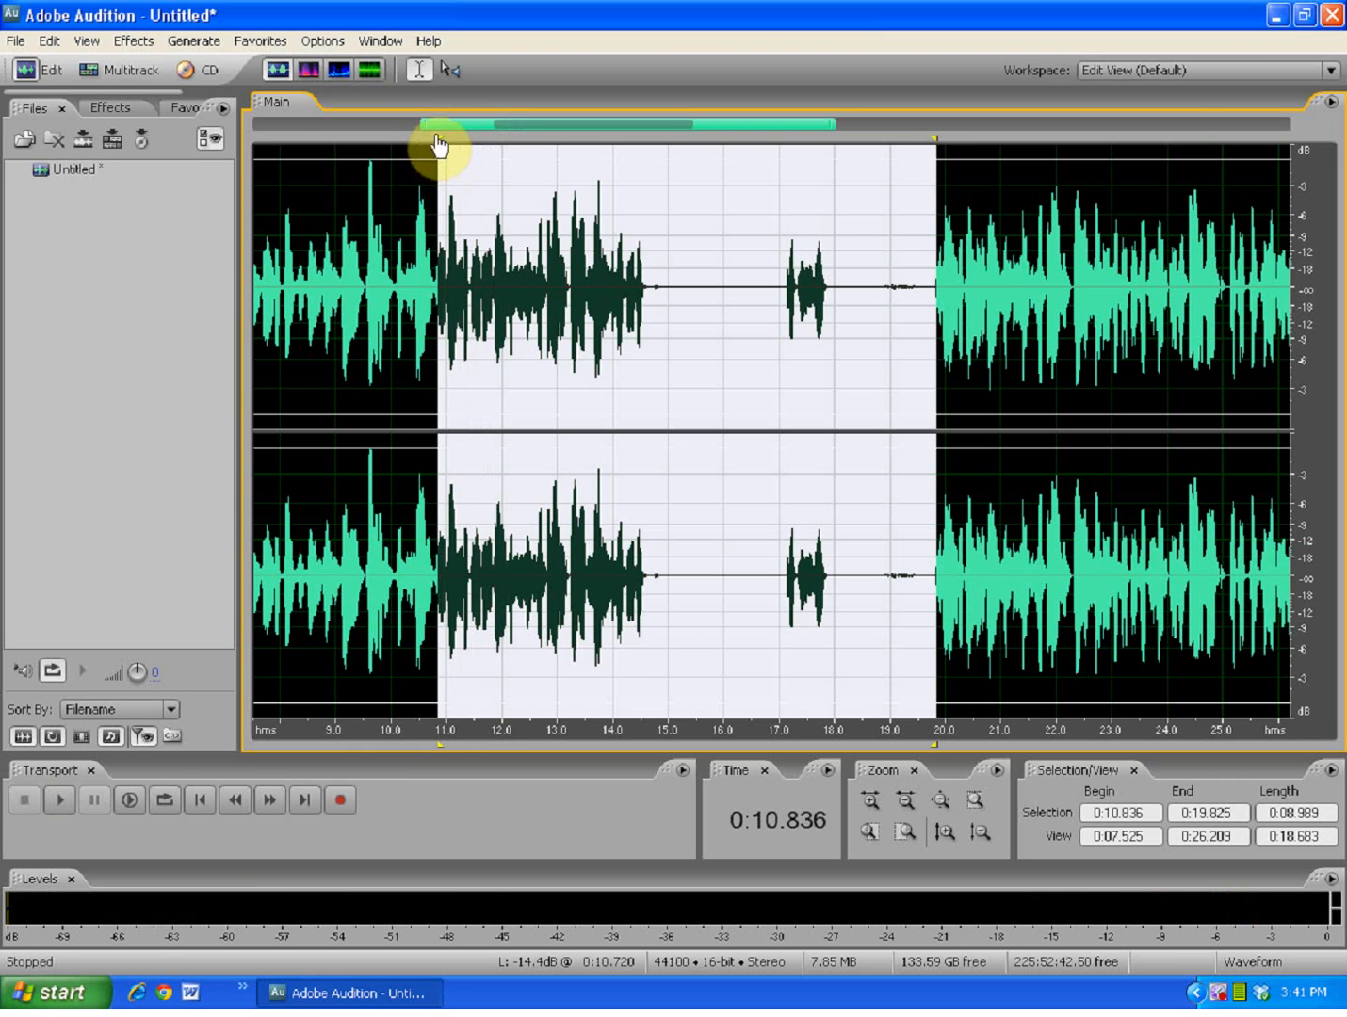
Fine-tune the selection's start to 0:10.809 at the quiet point before the word and delete the selected section up to 0:19.825
scroll(438, 136, "up", 2)
scroll(438, 136, "up", 6)
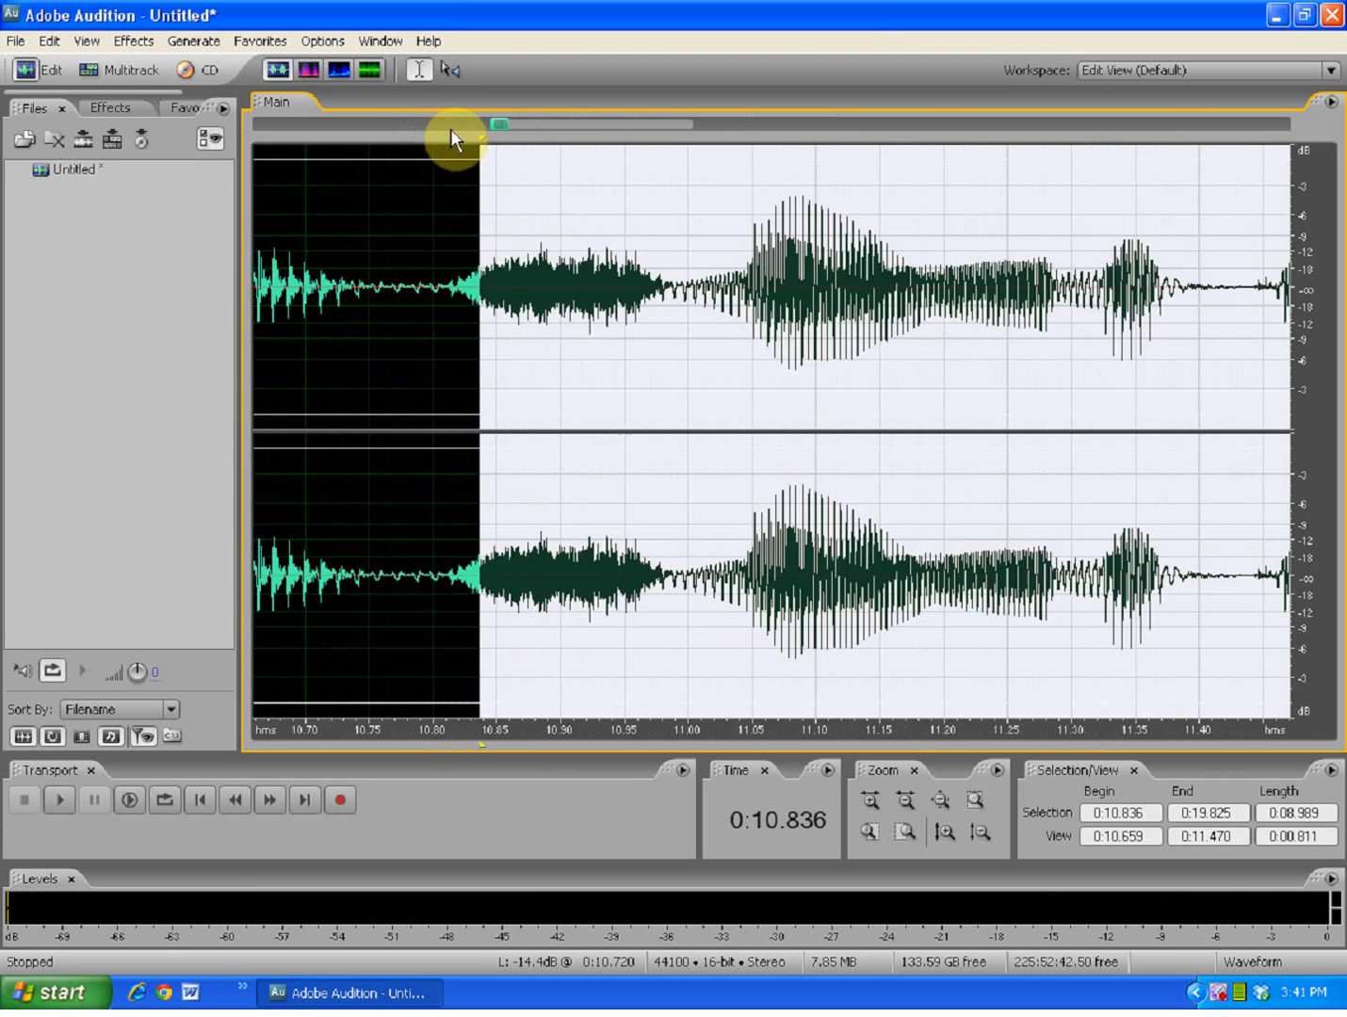
scroll(448, 129, "up", 1)
left_click_drag(521, 147, 439, 175)
scroll(424, 200, "down", 3)
scroll(407, 210, "down", 6)
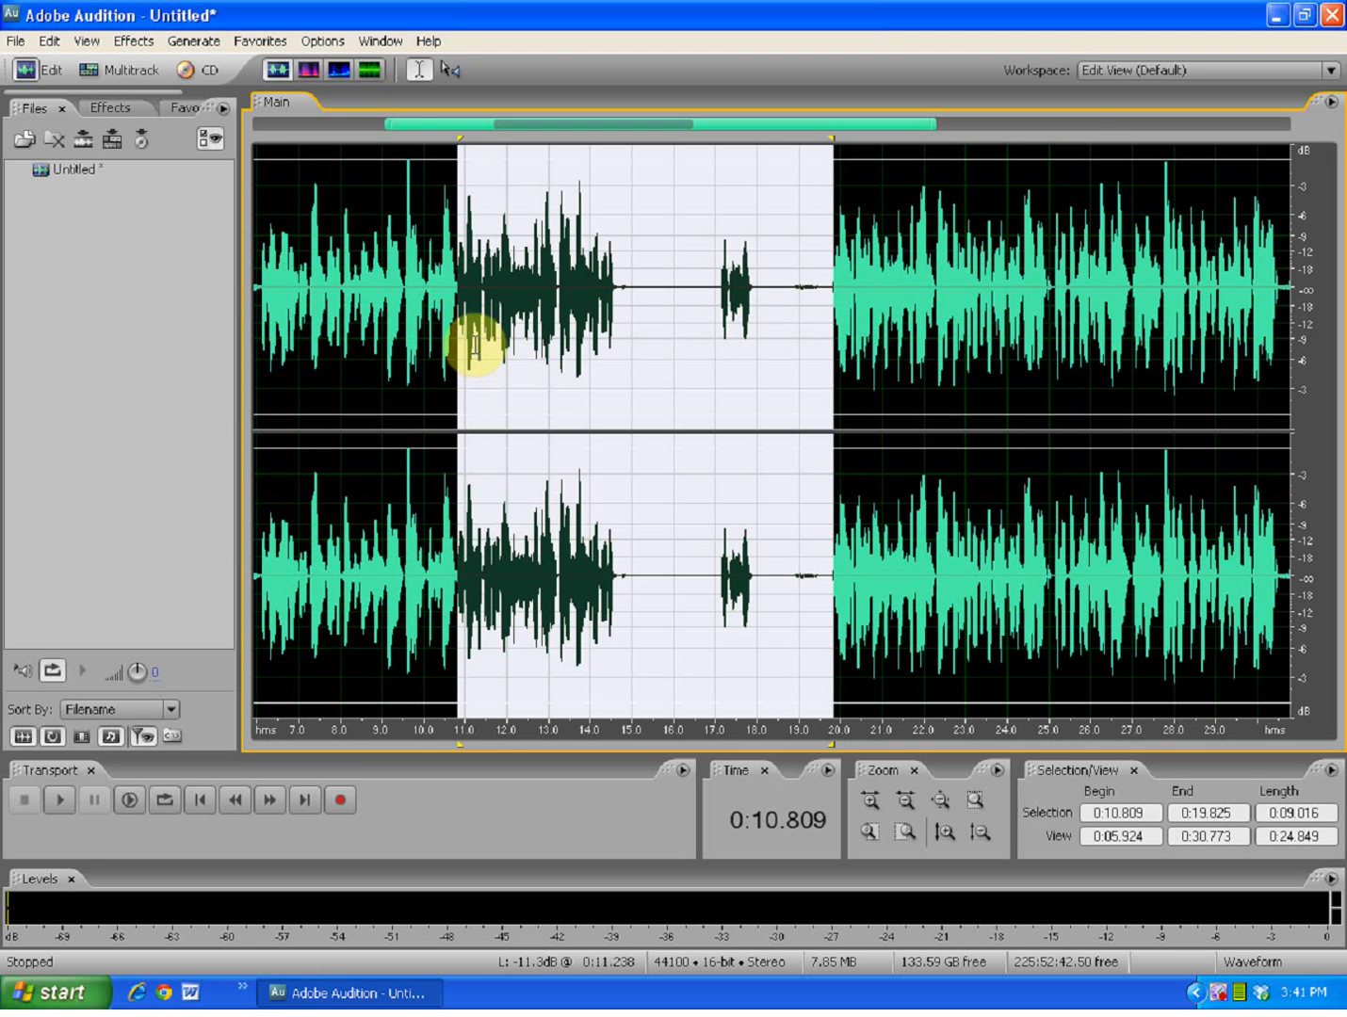
key("Delete")
Play the recording from about 0:08.626 across the new edit point up to the next long pause near 0:27
scroll(435, 288, "up", 5)
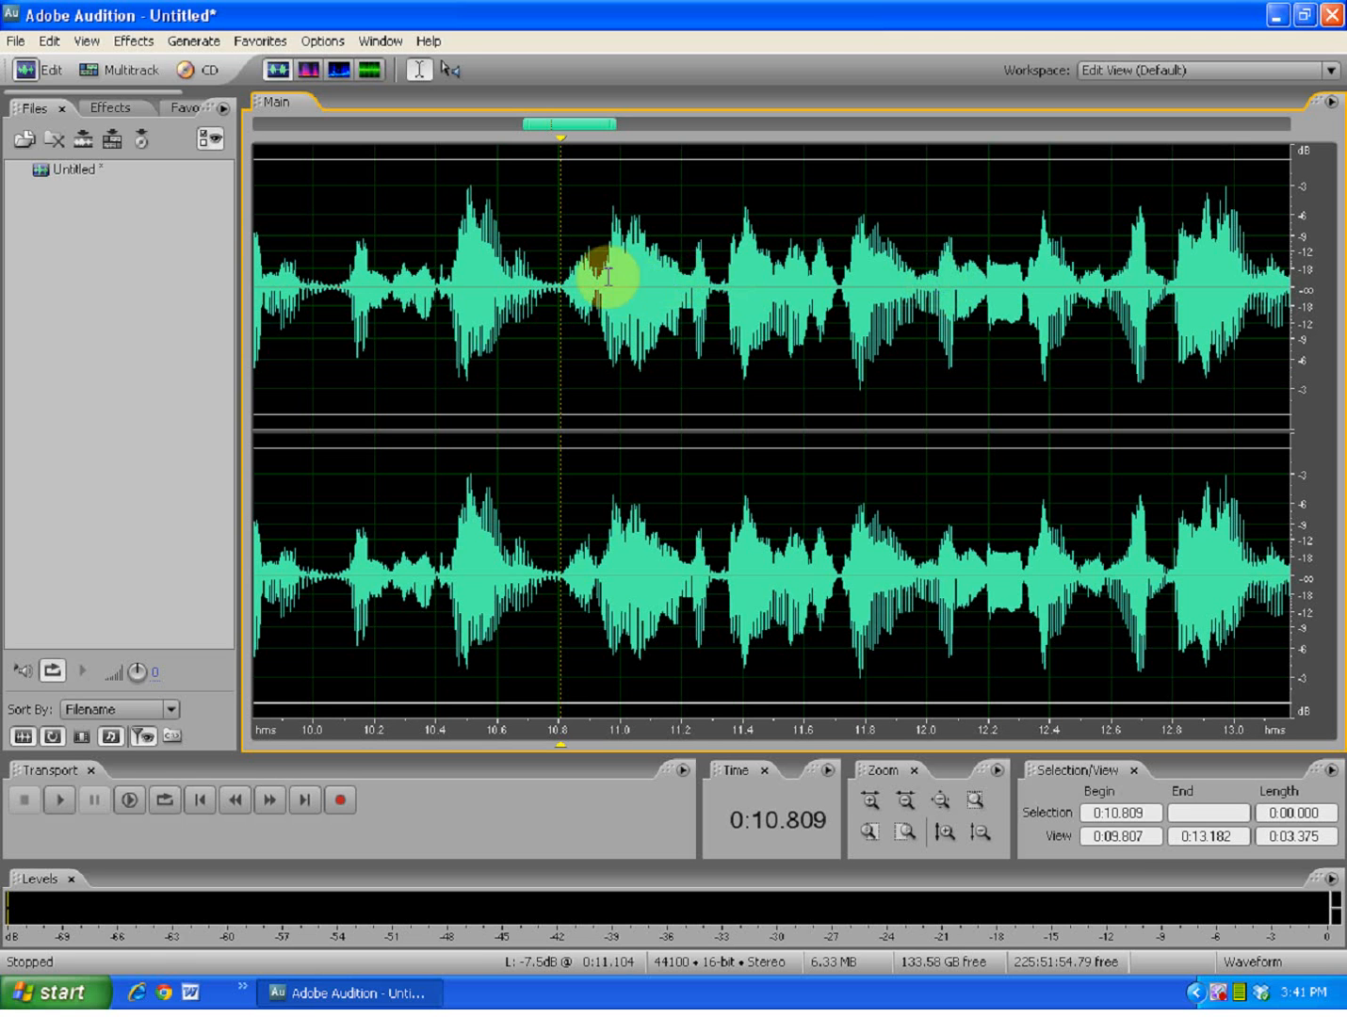
scroll(580, 285, "down", 4)
left_click(543, 311)
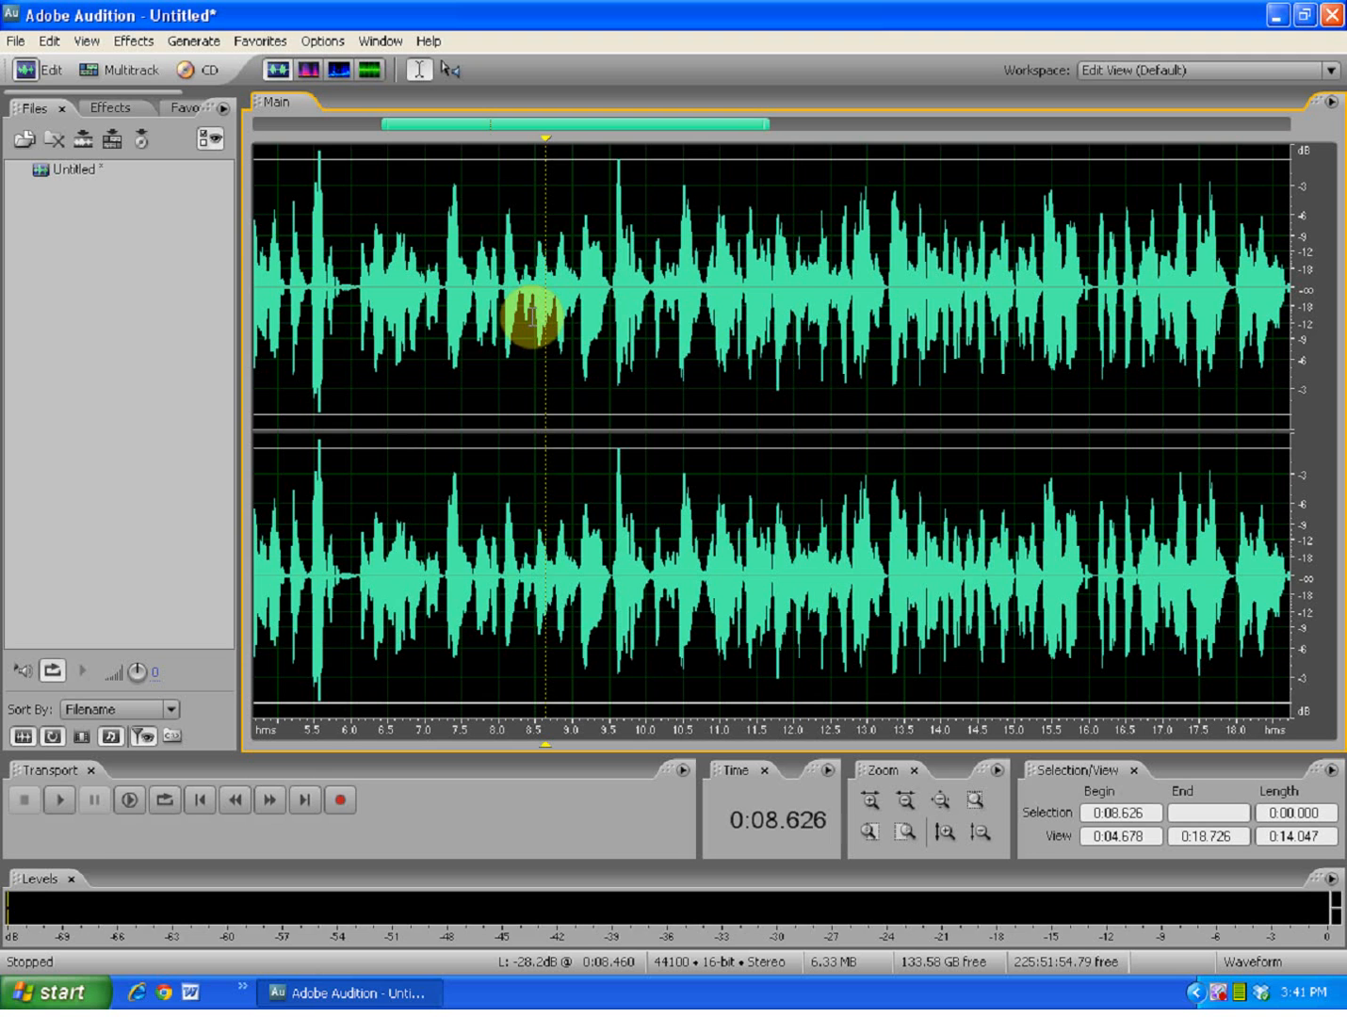
key("space")
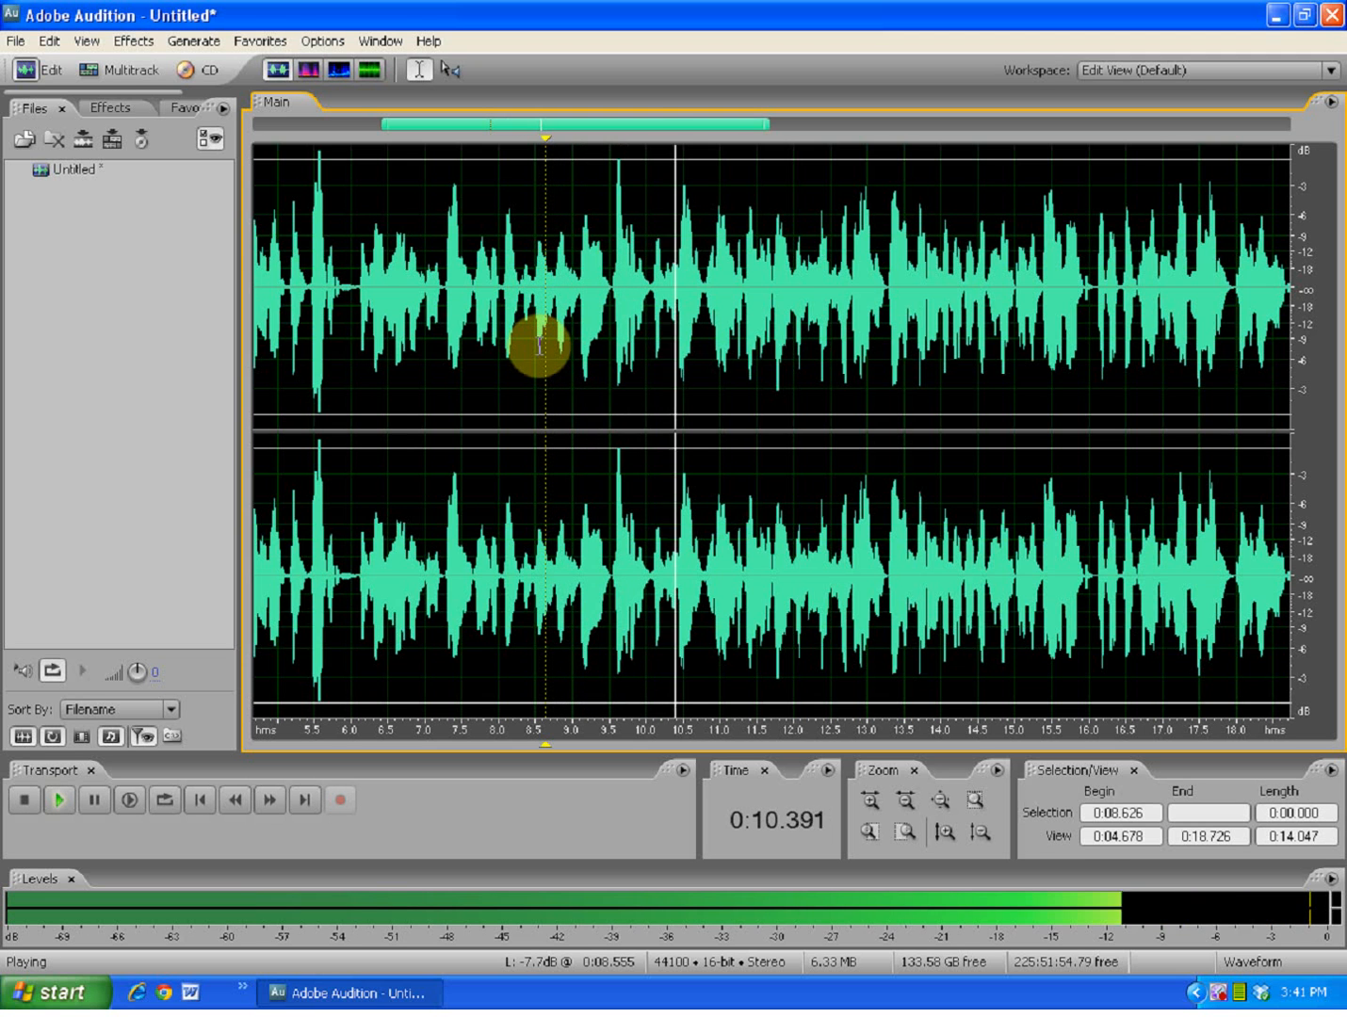
scroll(539, 338, "down", 3)
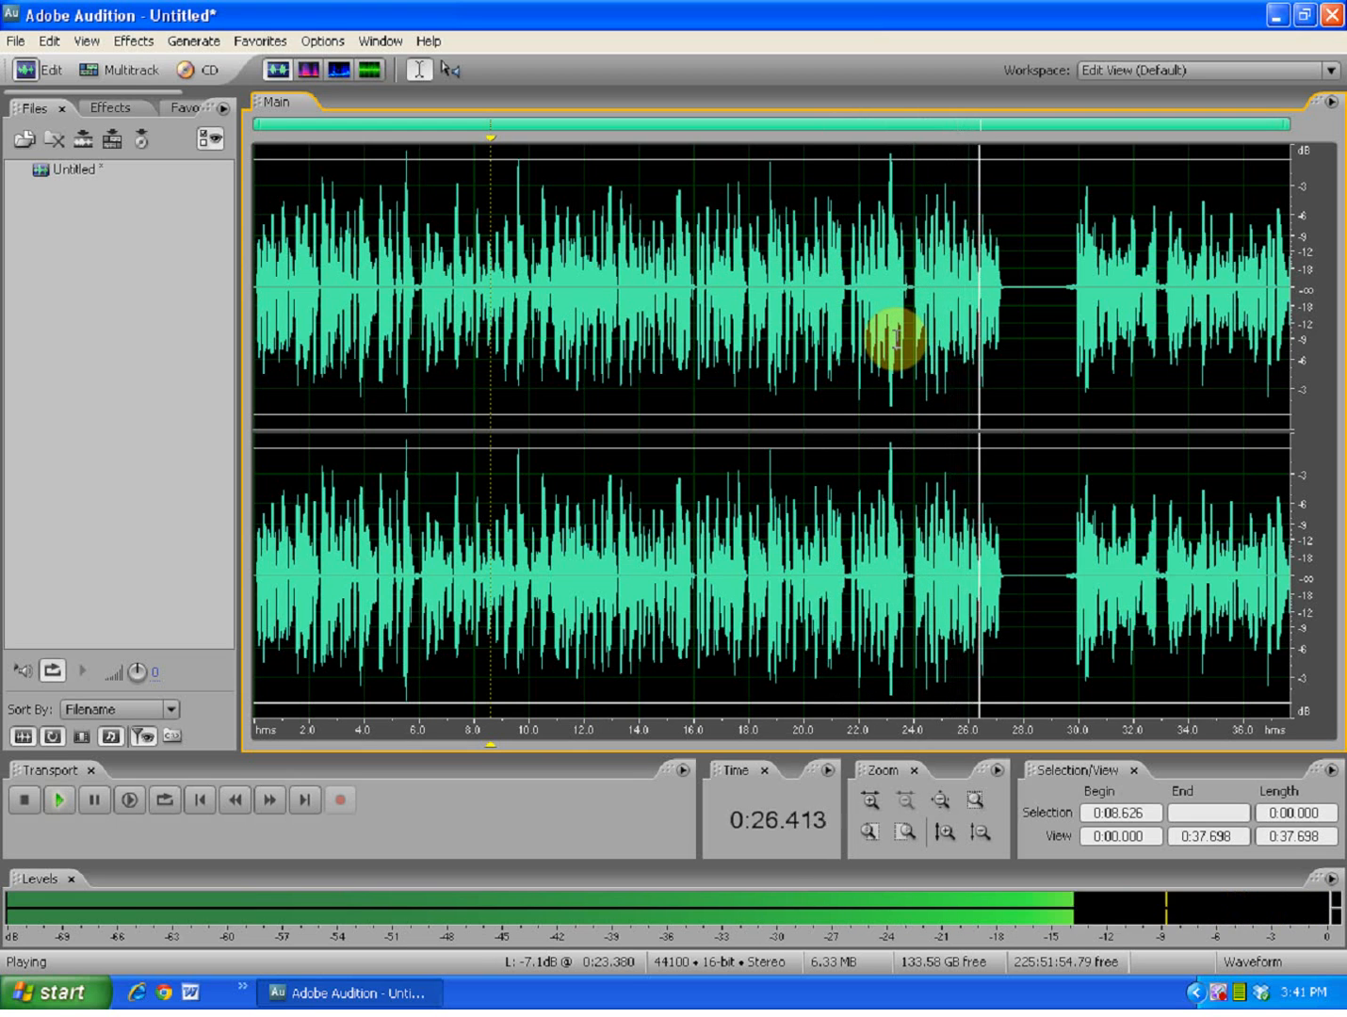
key("space")
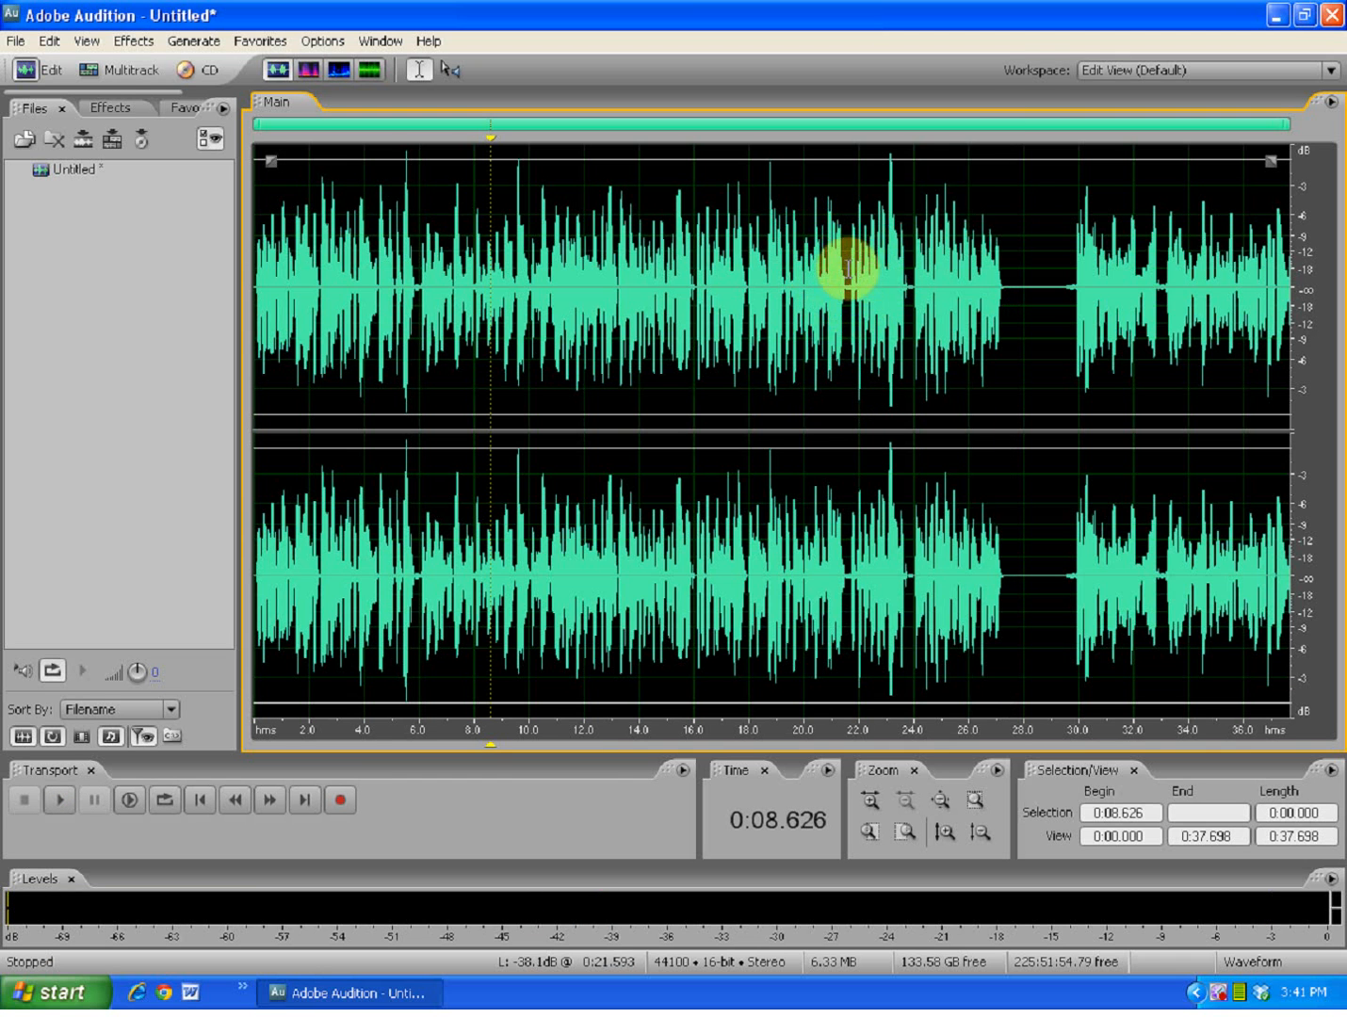
Select the short pause from about 0:21.485 to 0:21.700 and delete it
scroll(857, 269, "up", 6)
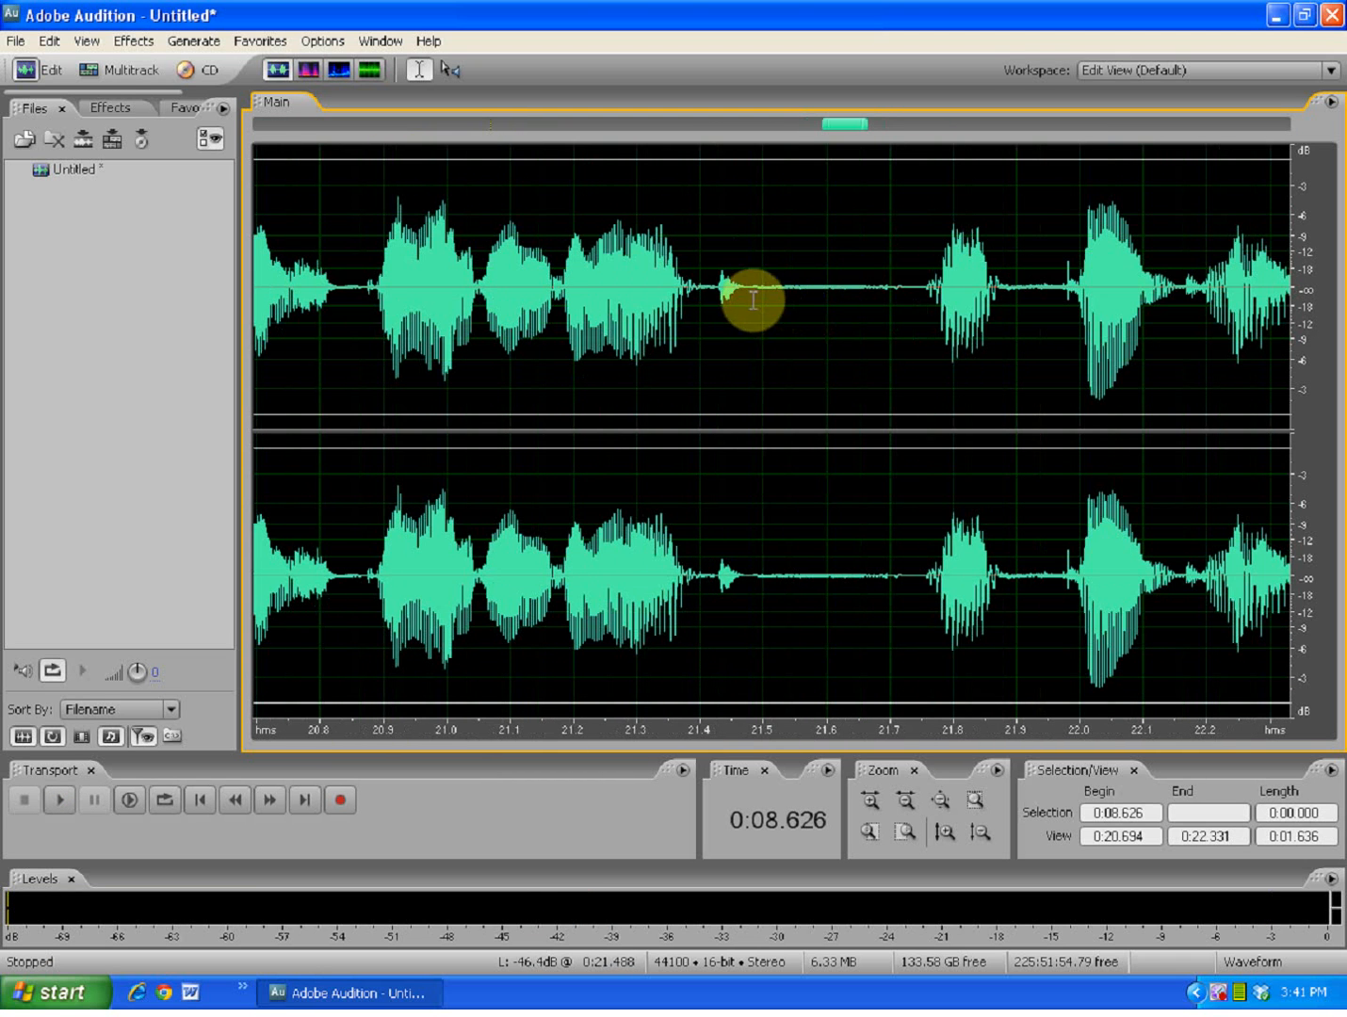
left_click_drag(754, 289, 889, 296)
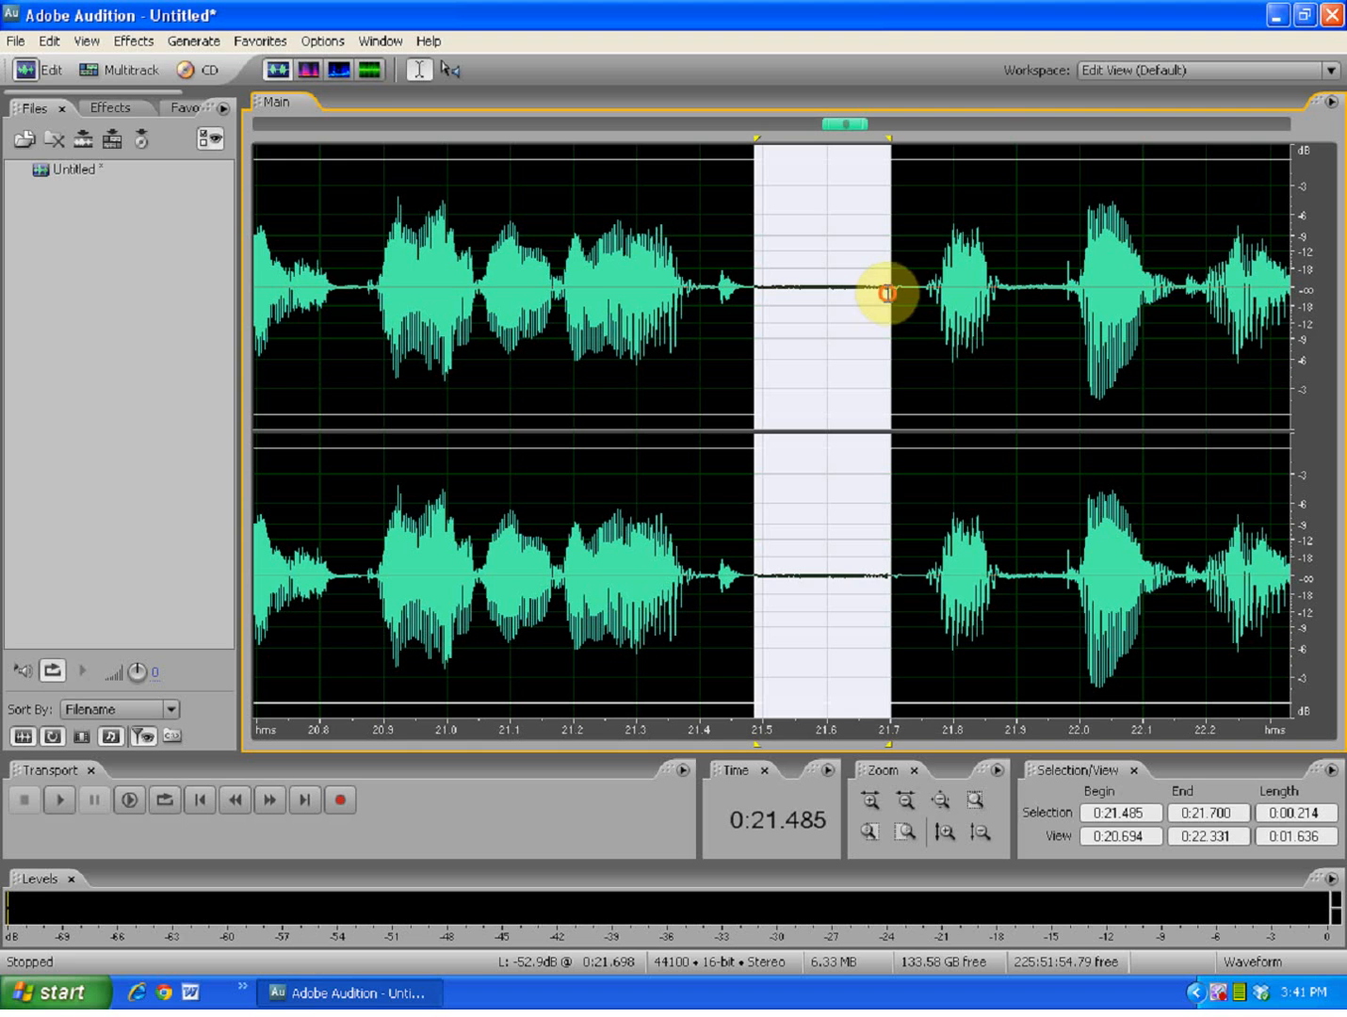
key("Delete")
Play the shortened passage from about 0:20.660 and undo the pause deletion
scroll(651, 325, "down", 3)
left_click(574, 330)
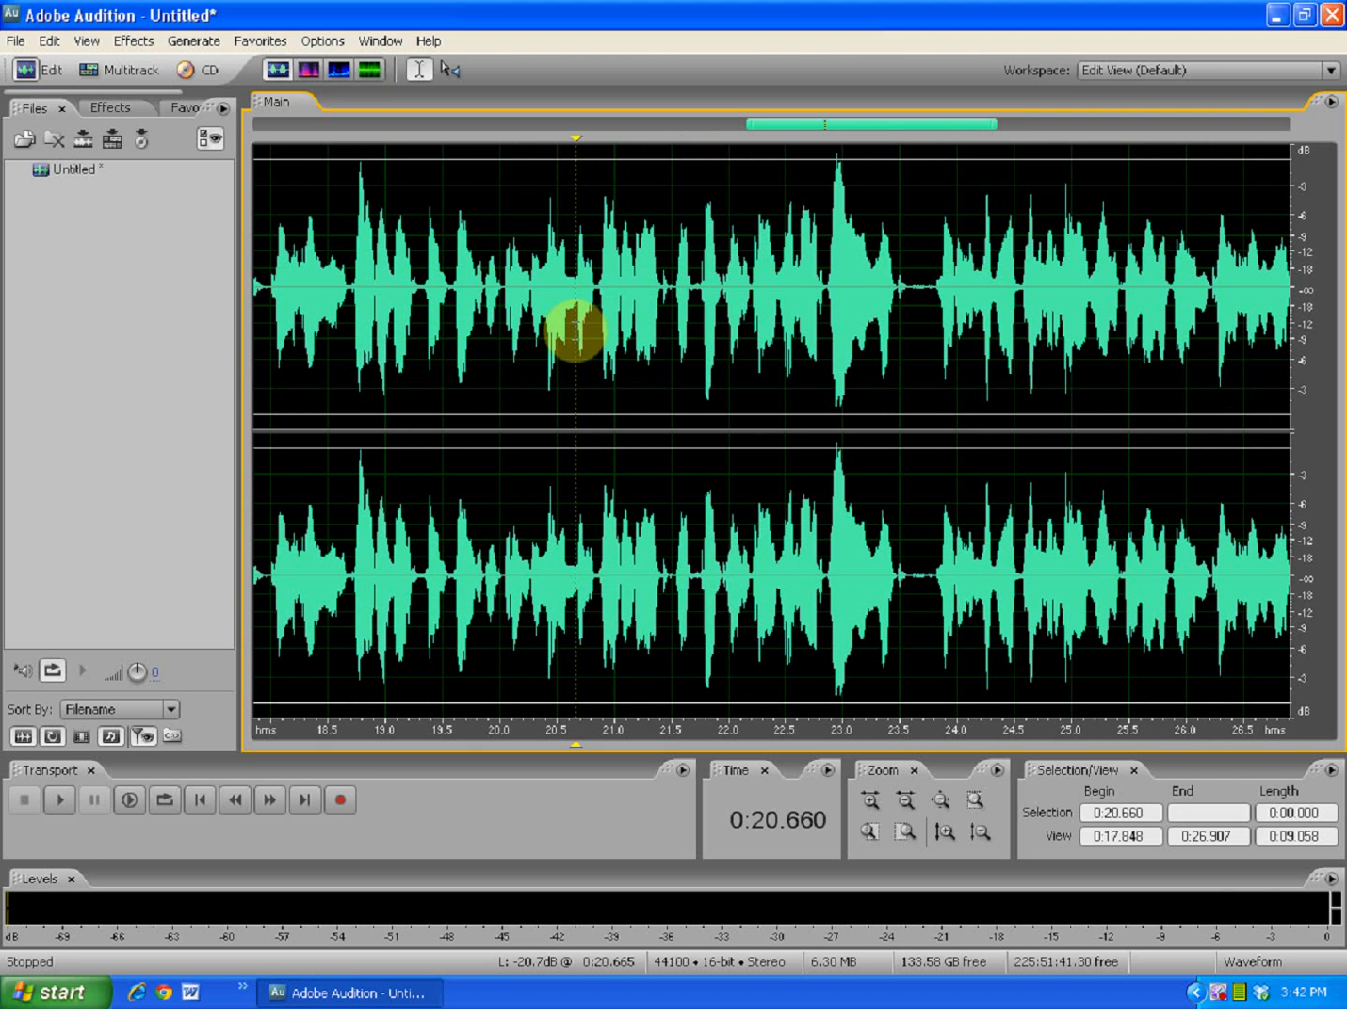
key("space")
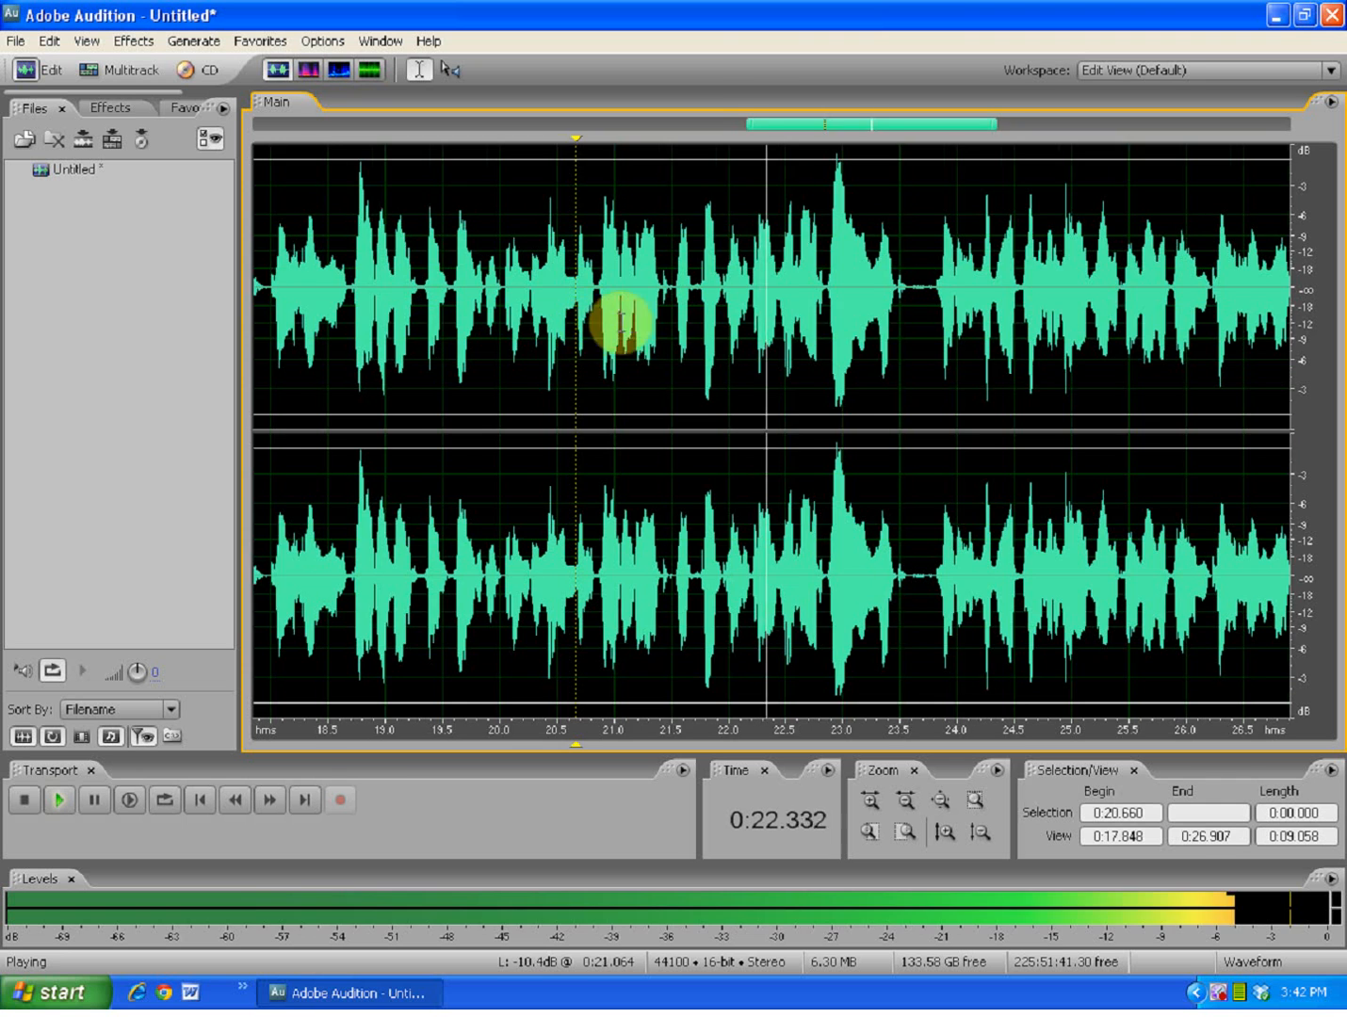
key("space")
key("ctrl+z")
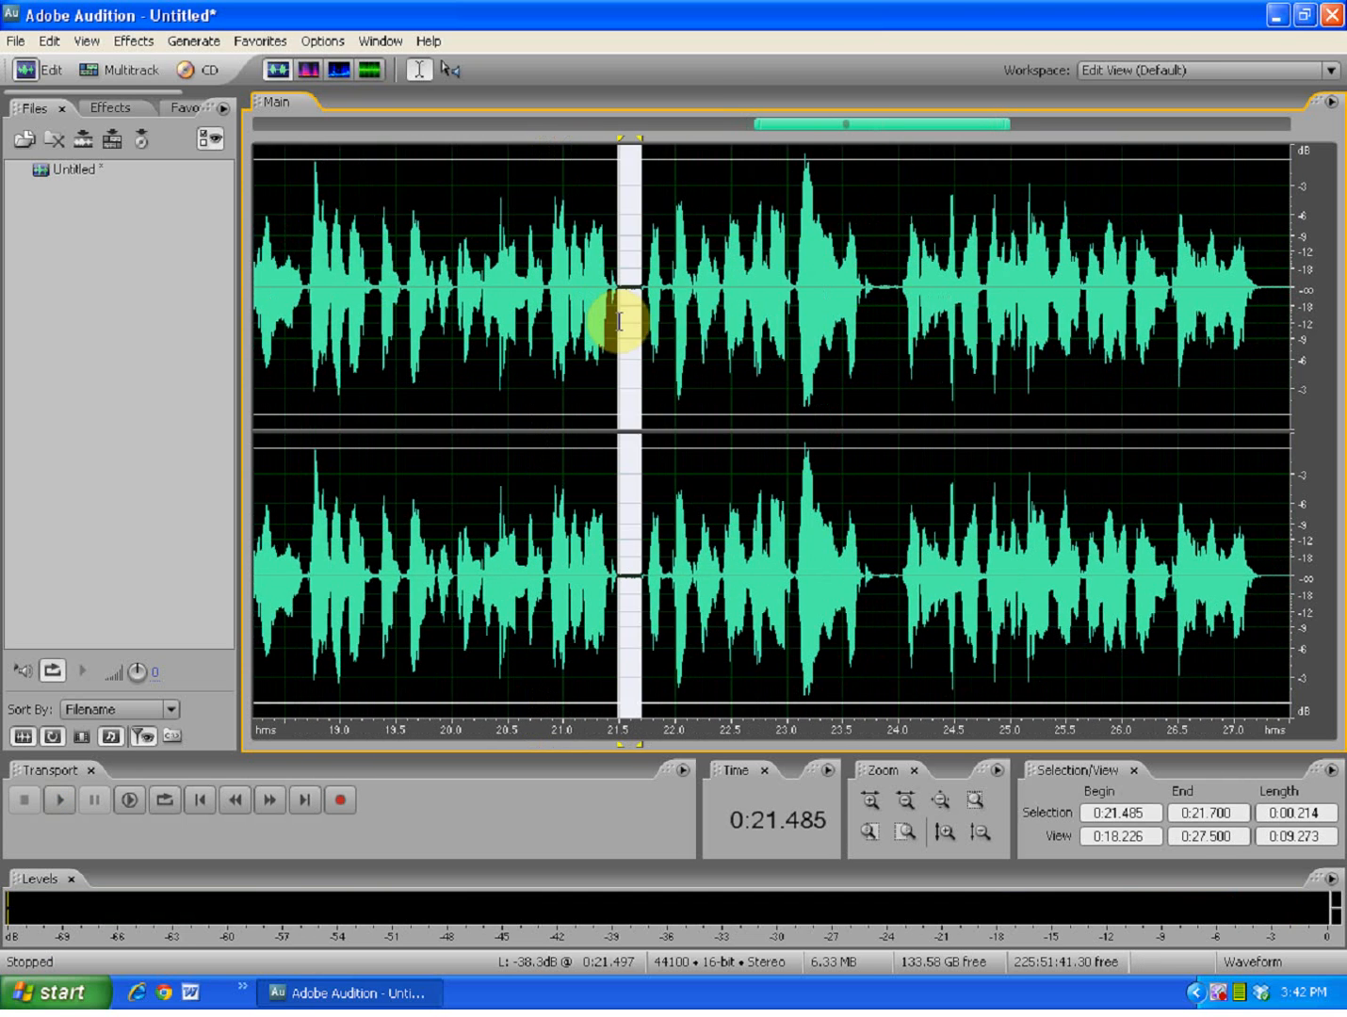
Shorten the same pause by deleting only the part from 0:21.567 to 0:21.650
scroll(613, 300, "up", 5)
left_click(635, 299)
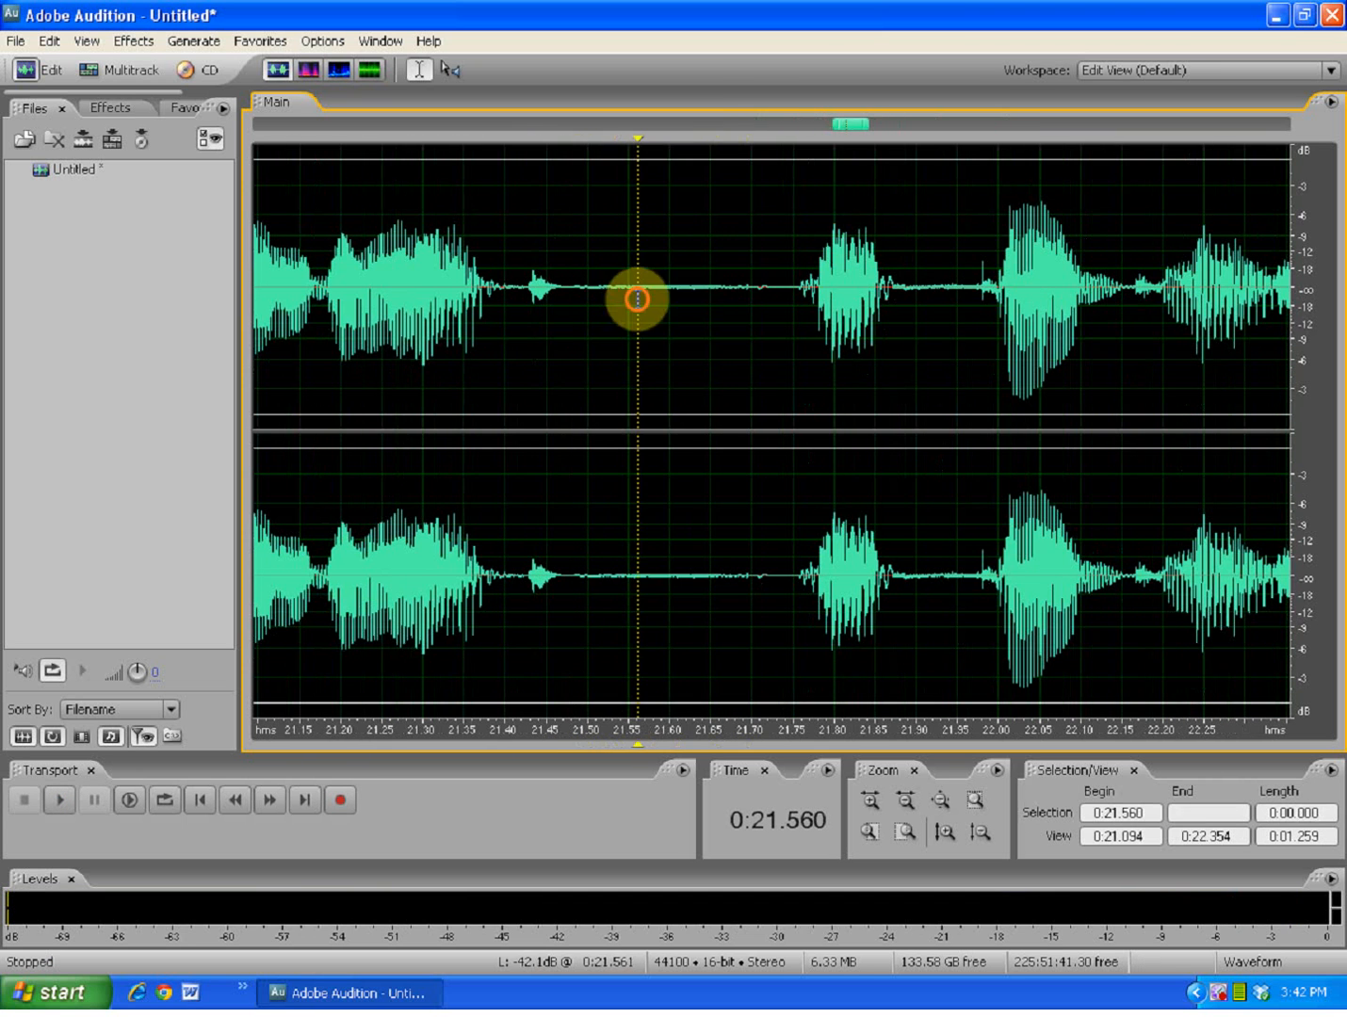
left_click_drag(640, 298, 709, 300)
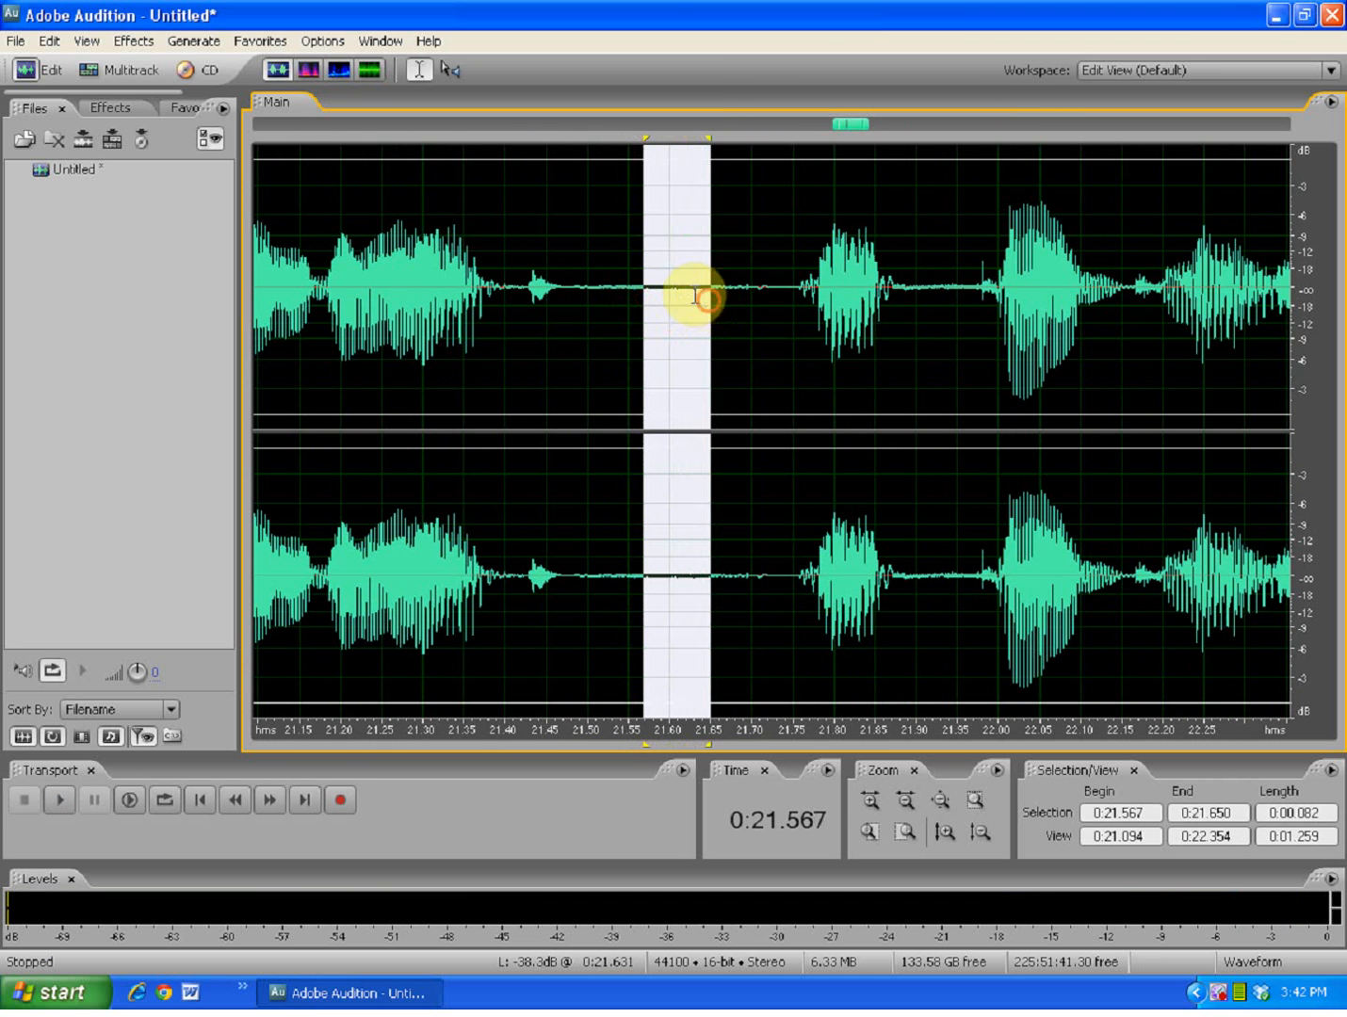
left_click(640, 297)
scroll(636, 298, "down", 4)
scroll(637, 296, "down", 1)
scroll(637, 297, "up", 5)
scroll(637, 298, "down", 1)
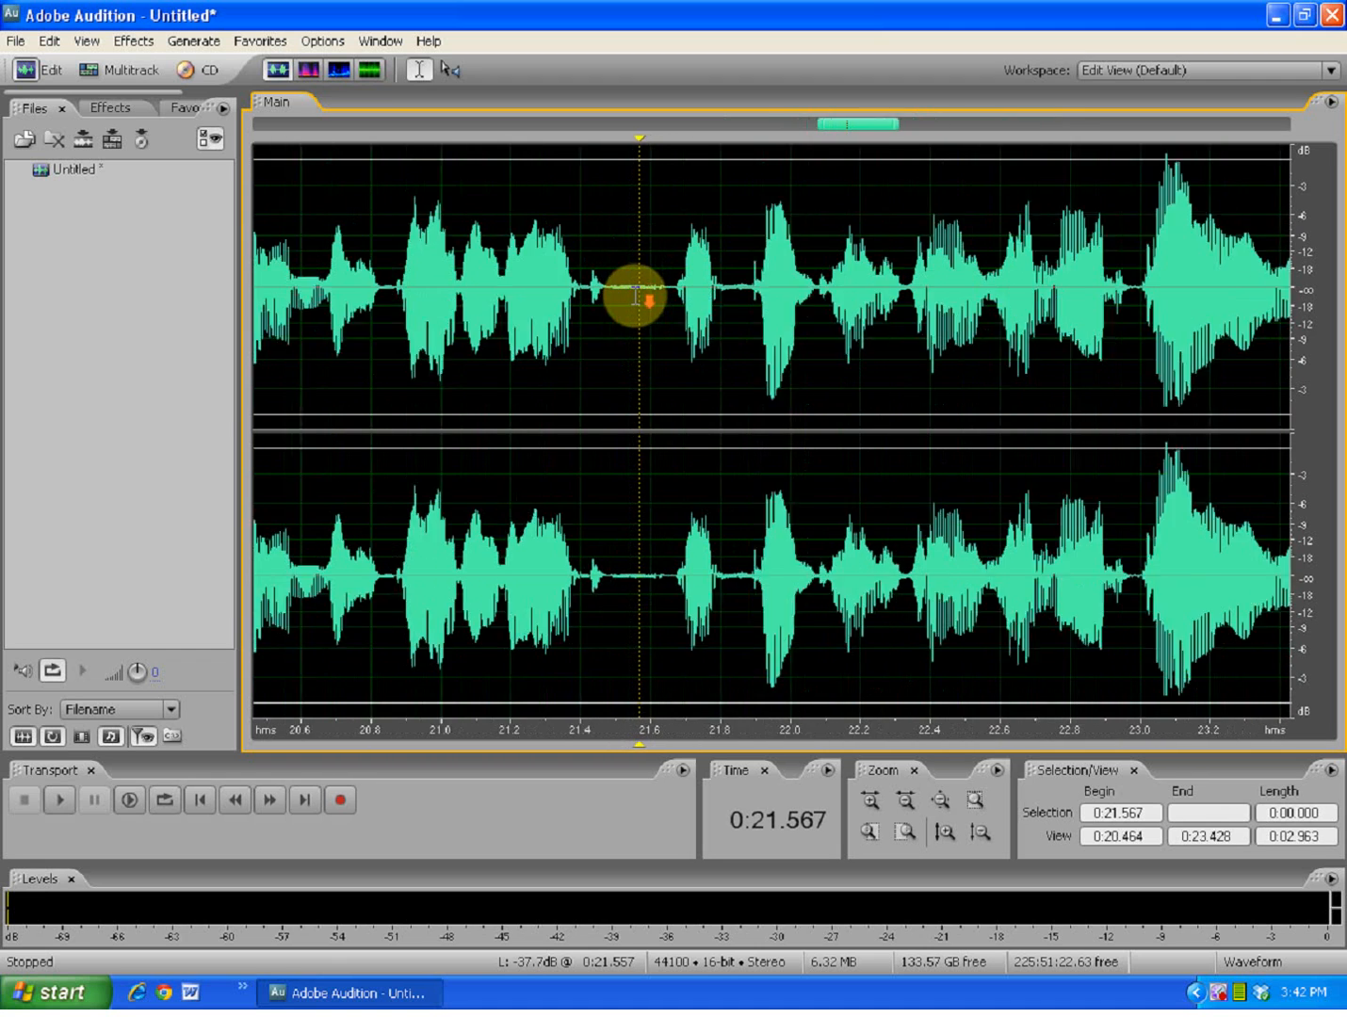
scroll(634, 297, "up", 1)
left_click_drag(627, 296, 656, 297)
scroll(649, 297, "down", 2)
left_click(644, 296)
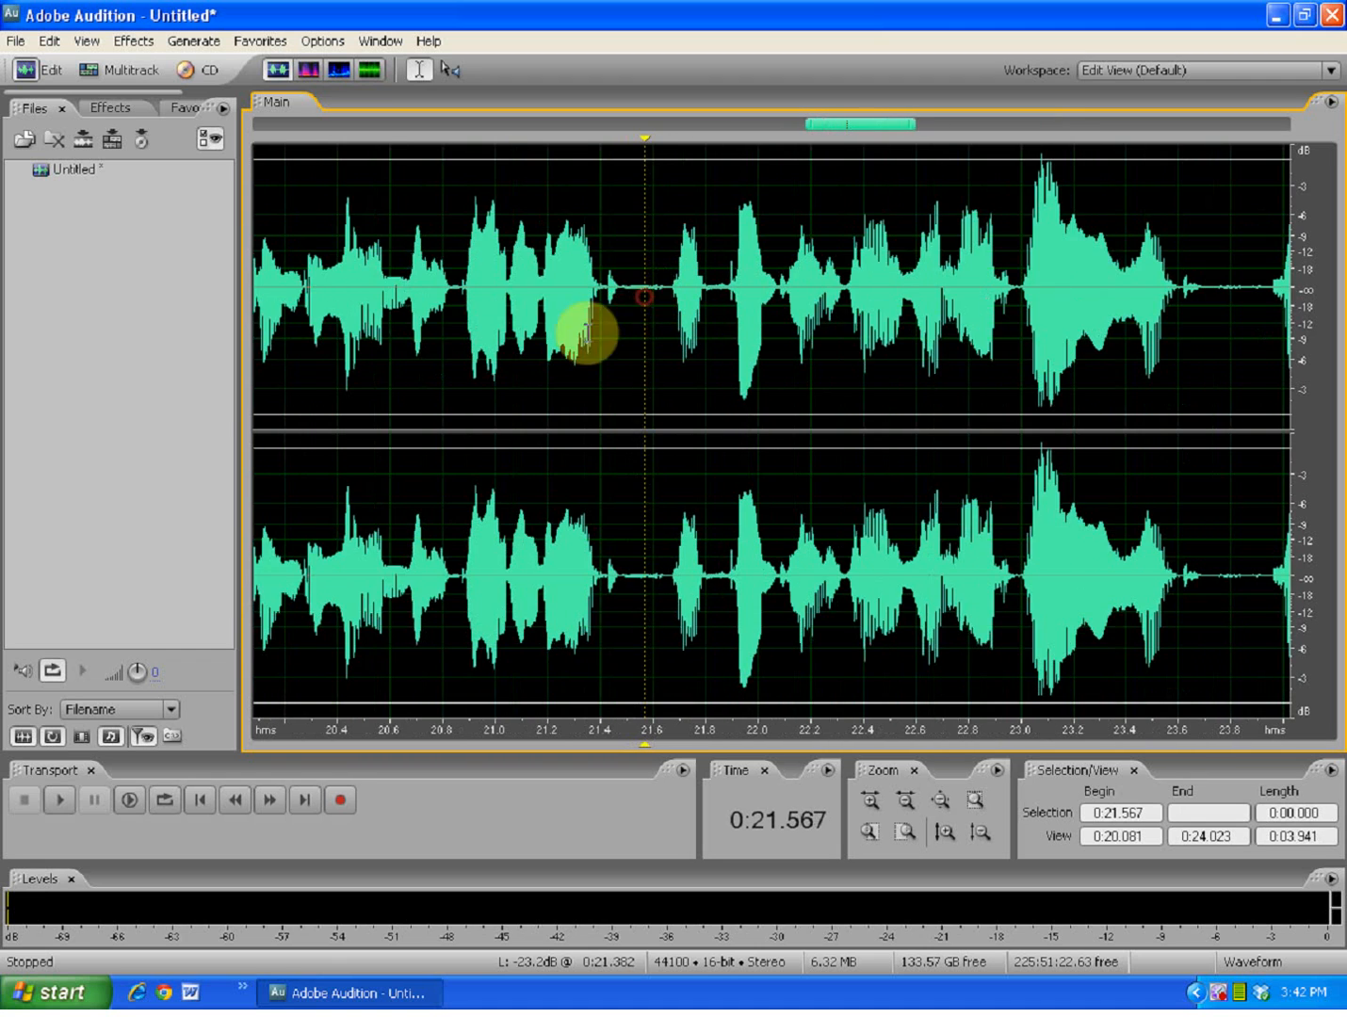
Play the passage from about 0:20.277 to 0:23.7 to check the shortened pause
left_click(358, 297)
left_click(305, 345)
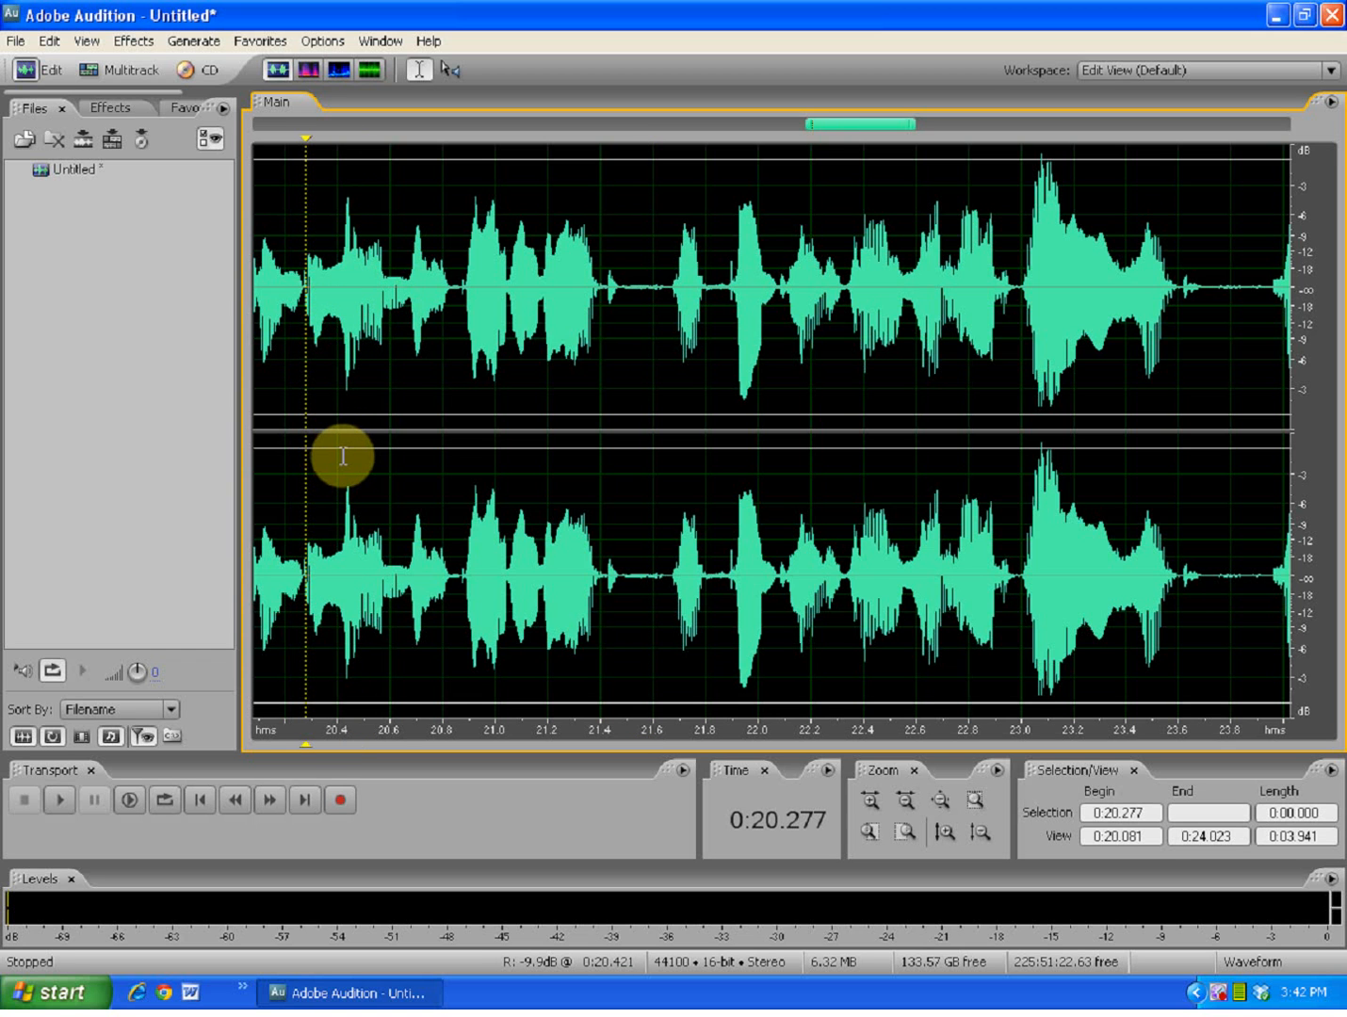
key("space")
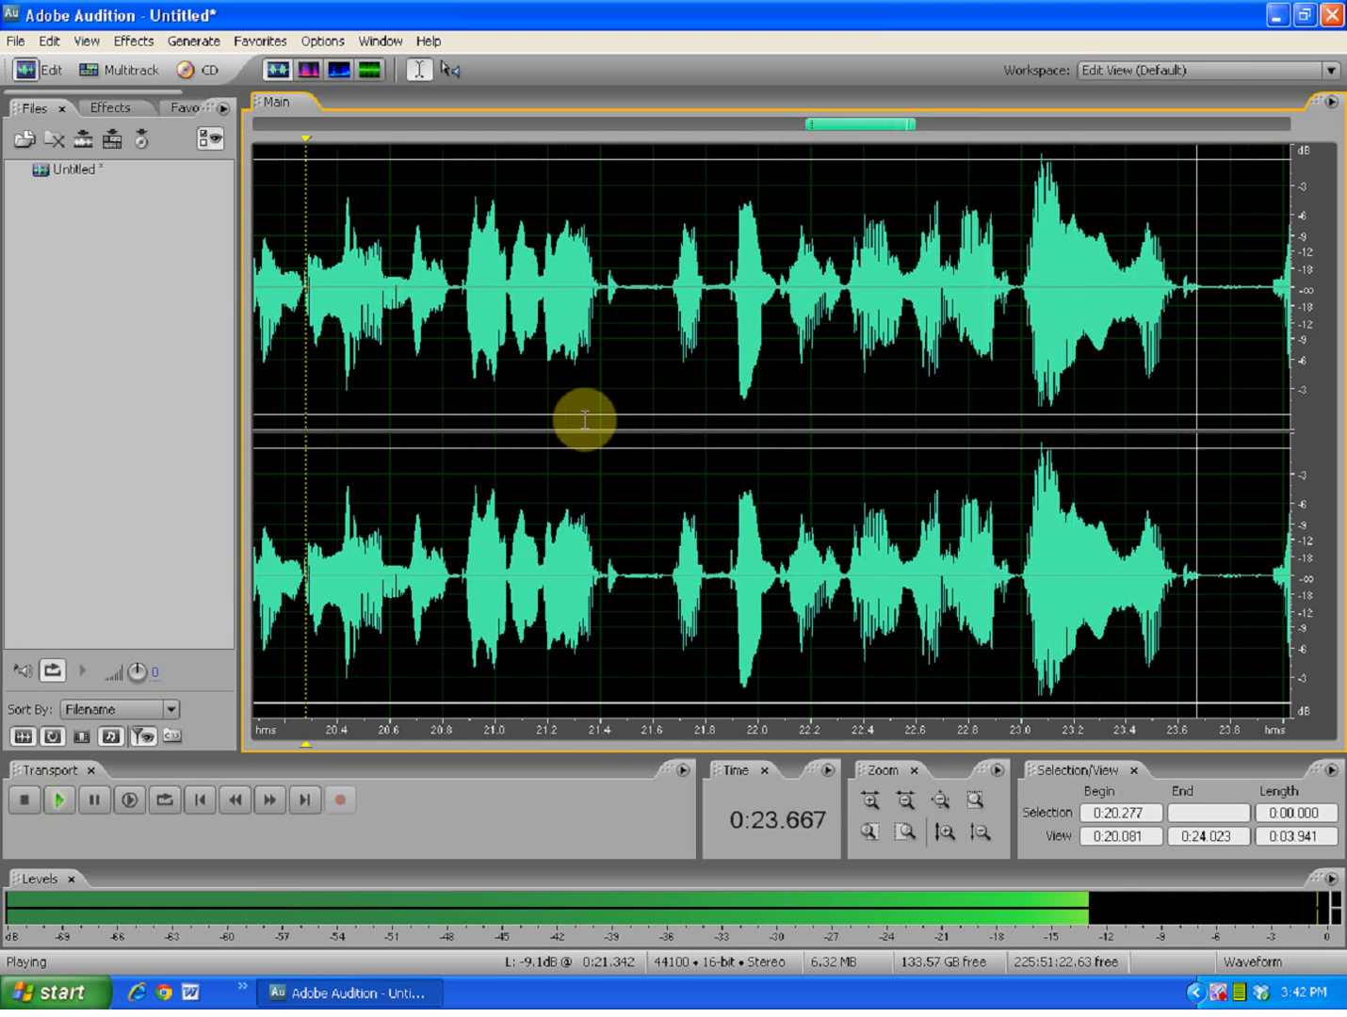
key("space")
Play briefly from about 0:26.650, and delete everything from 0:27.460 in the following silence to the end of the recording
scroll(584, 420, "down", 4)
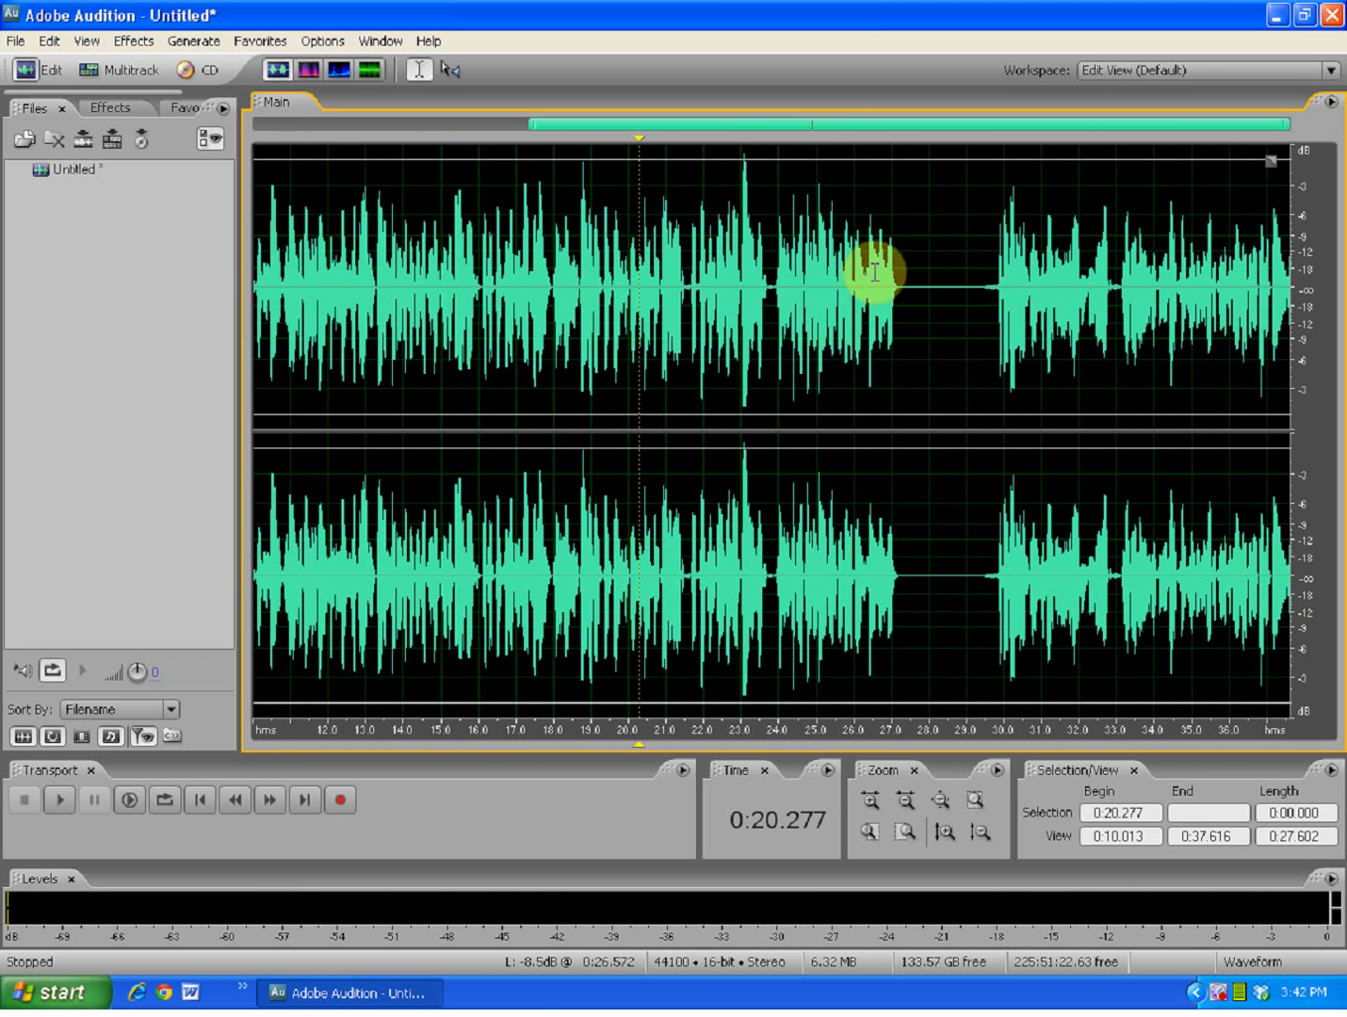
left_click(885, 266)
left_click(878, 302)
key("space")
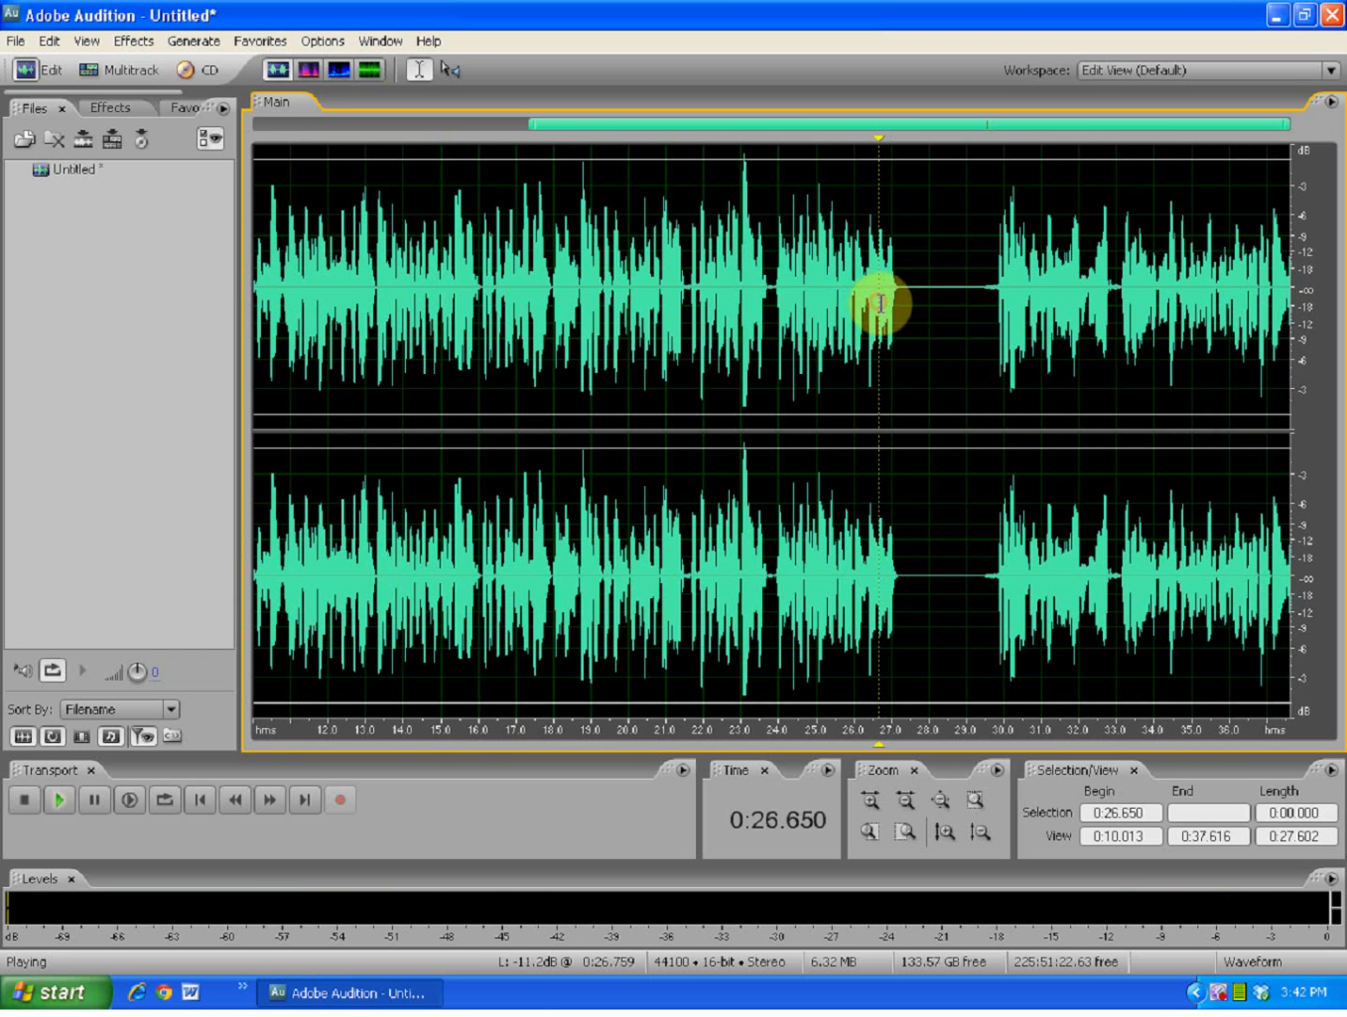
key("space")
left_click_drag(909, 293, 1341, 316)
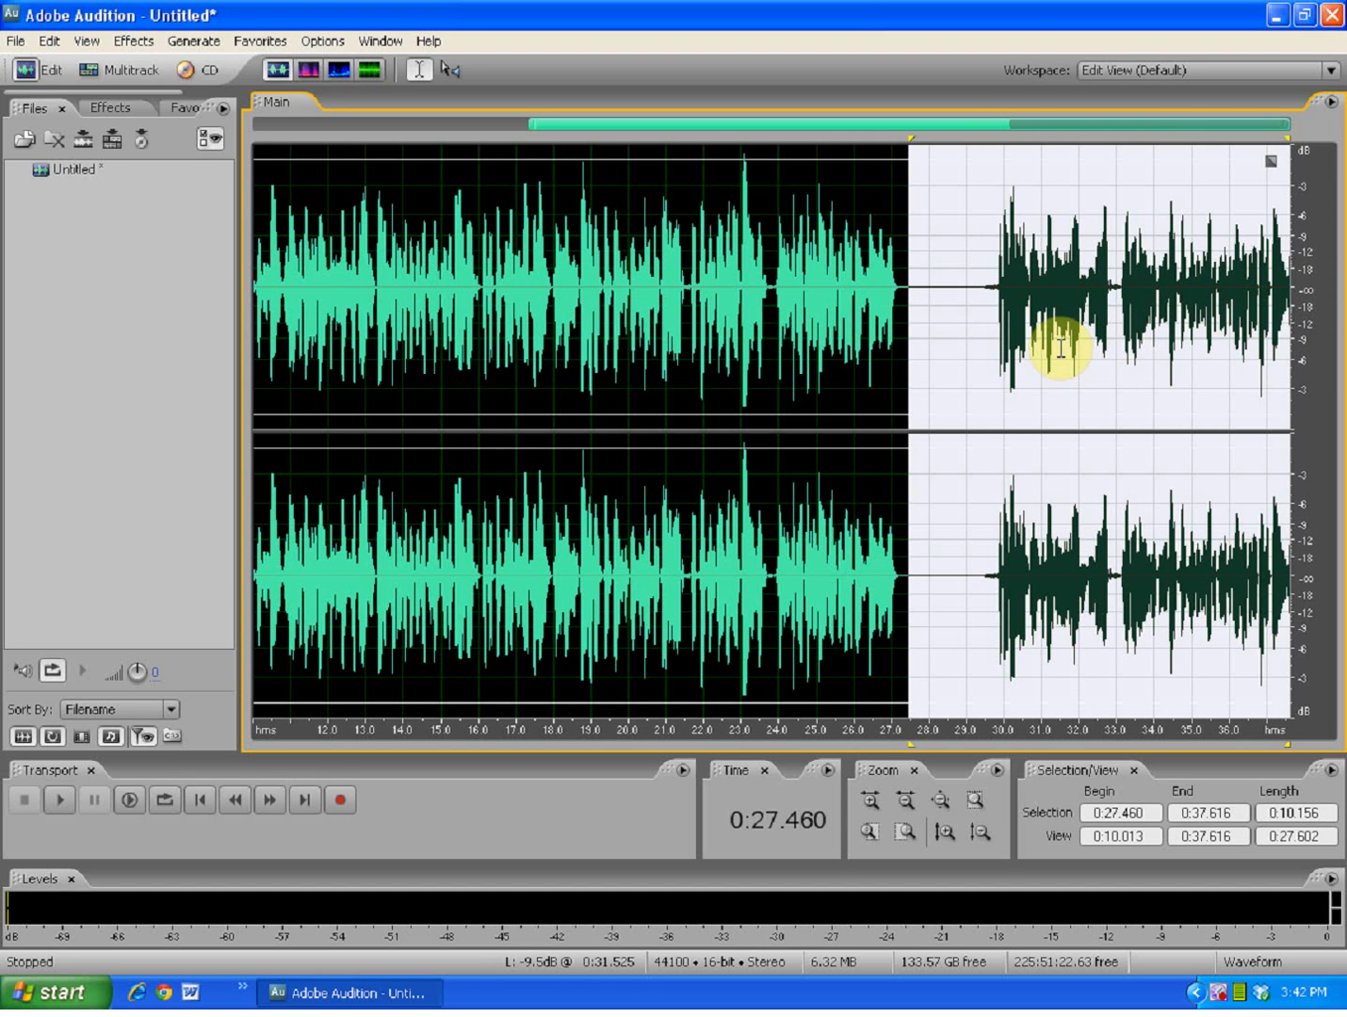
key("Delete")
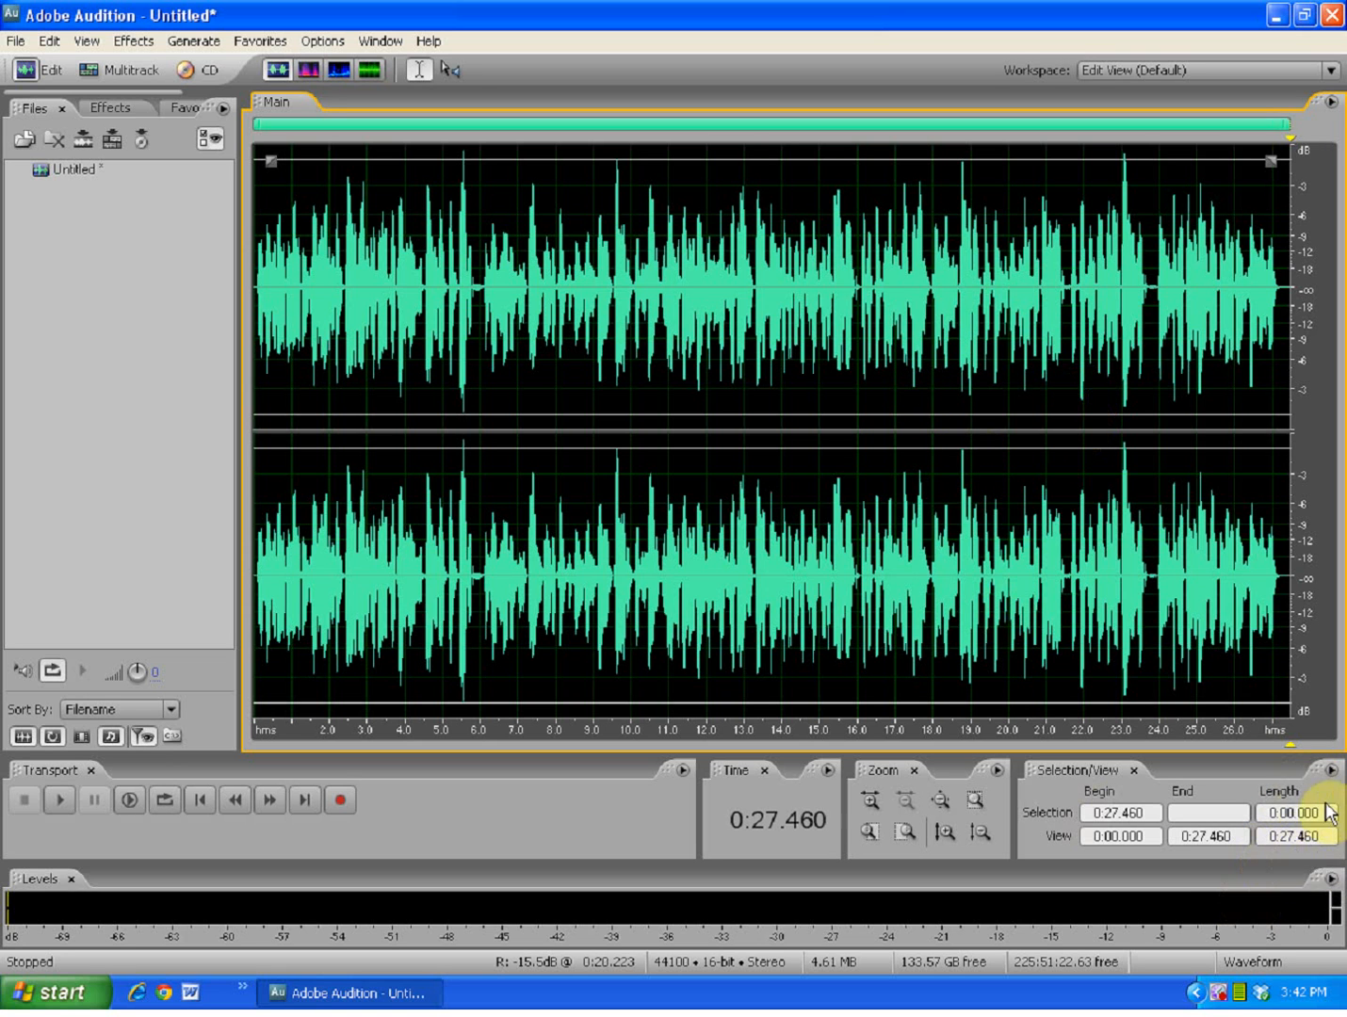
Return the playhead to the beginning and play the first few seconds of the edited recording
left_click(932, 369)
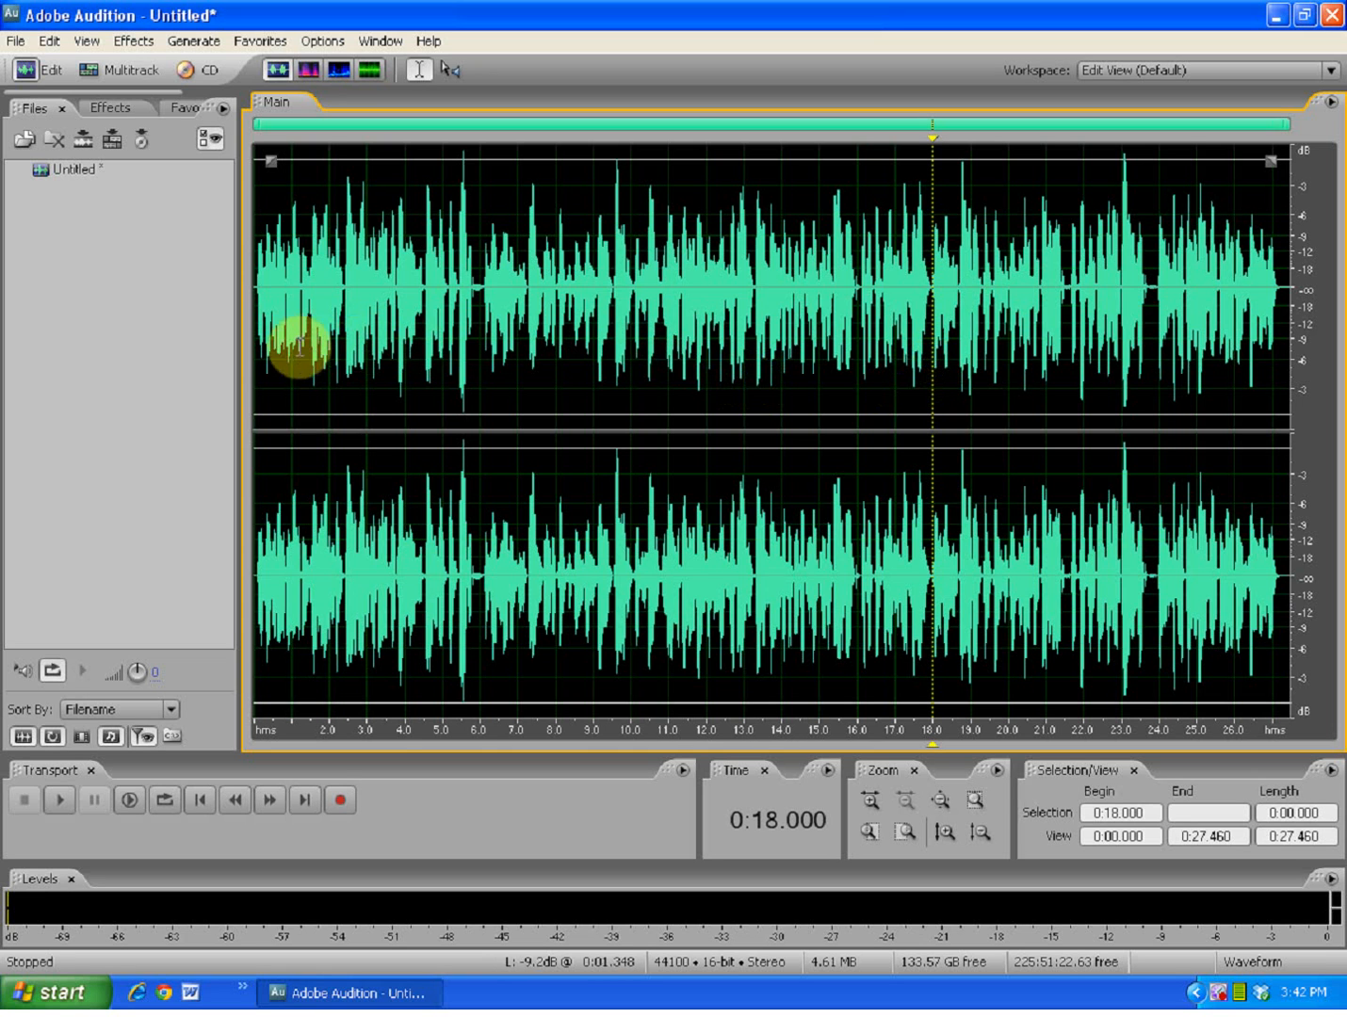
left_click(201, 804)
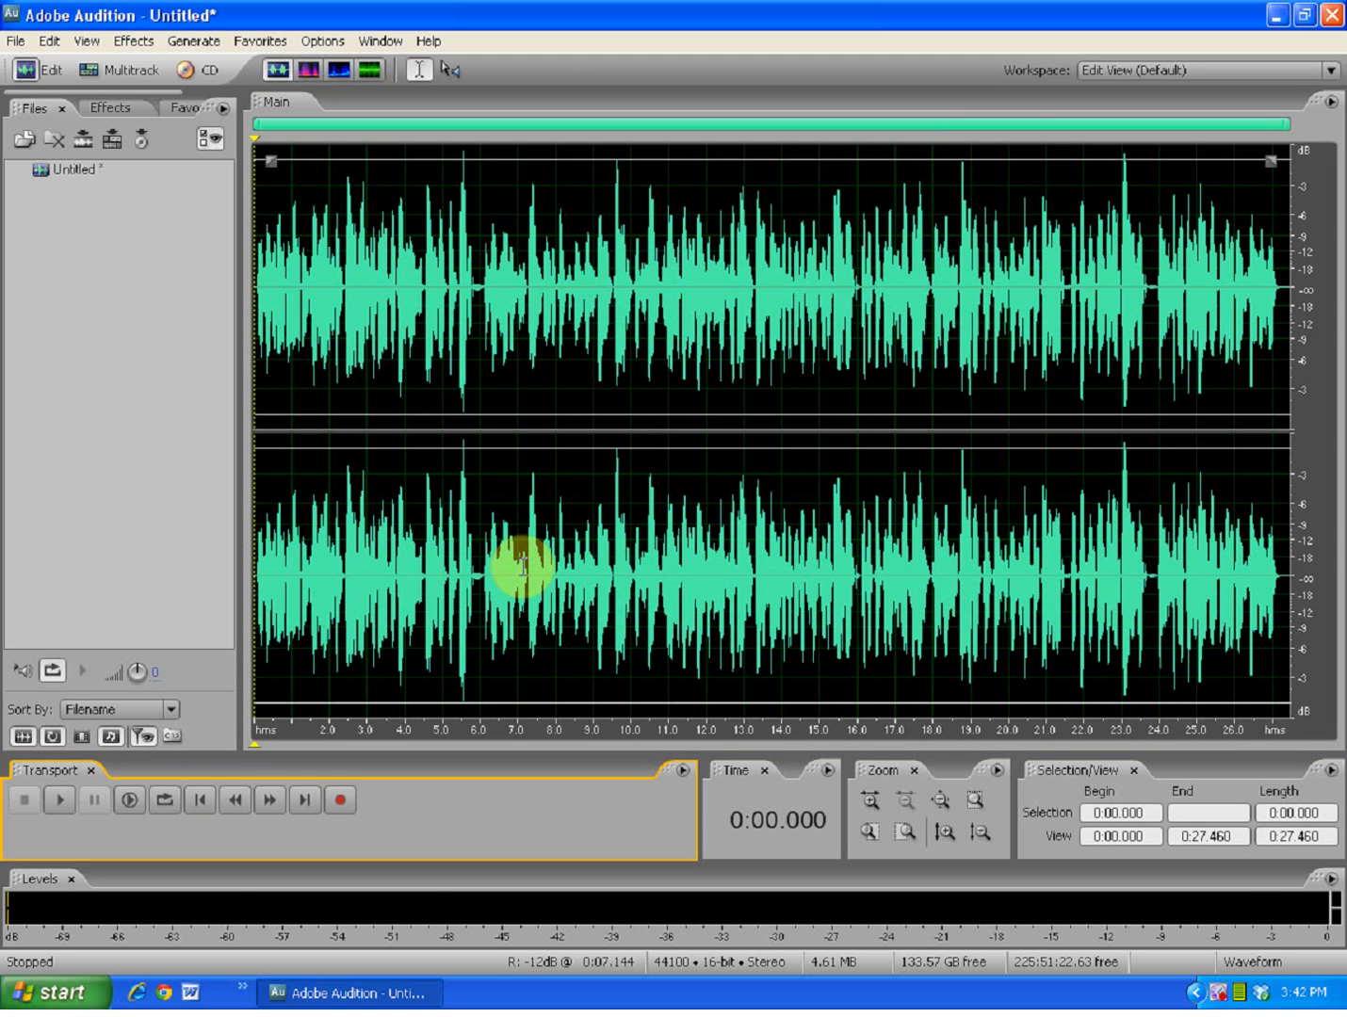
key("space")
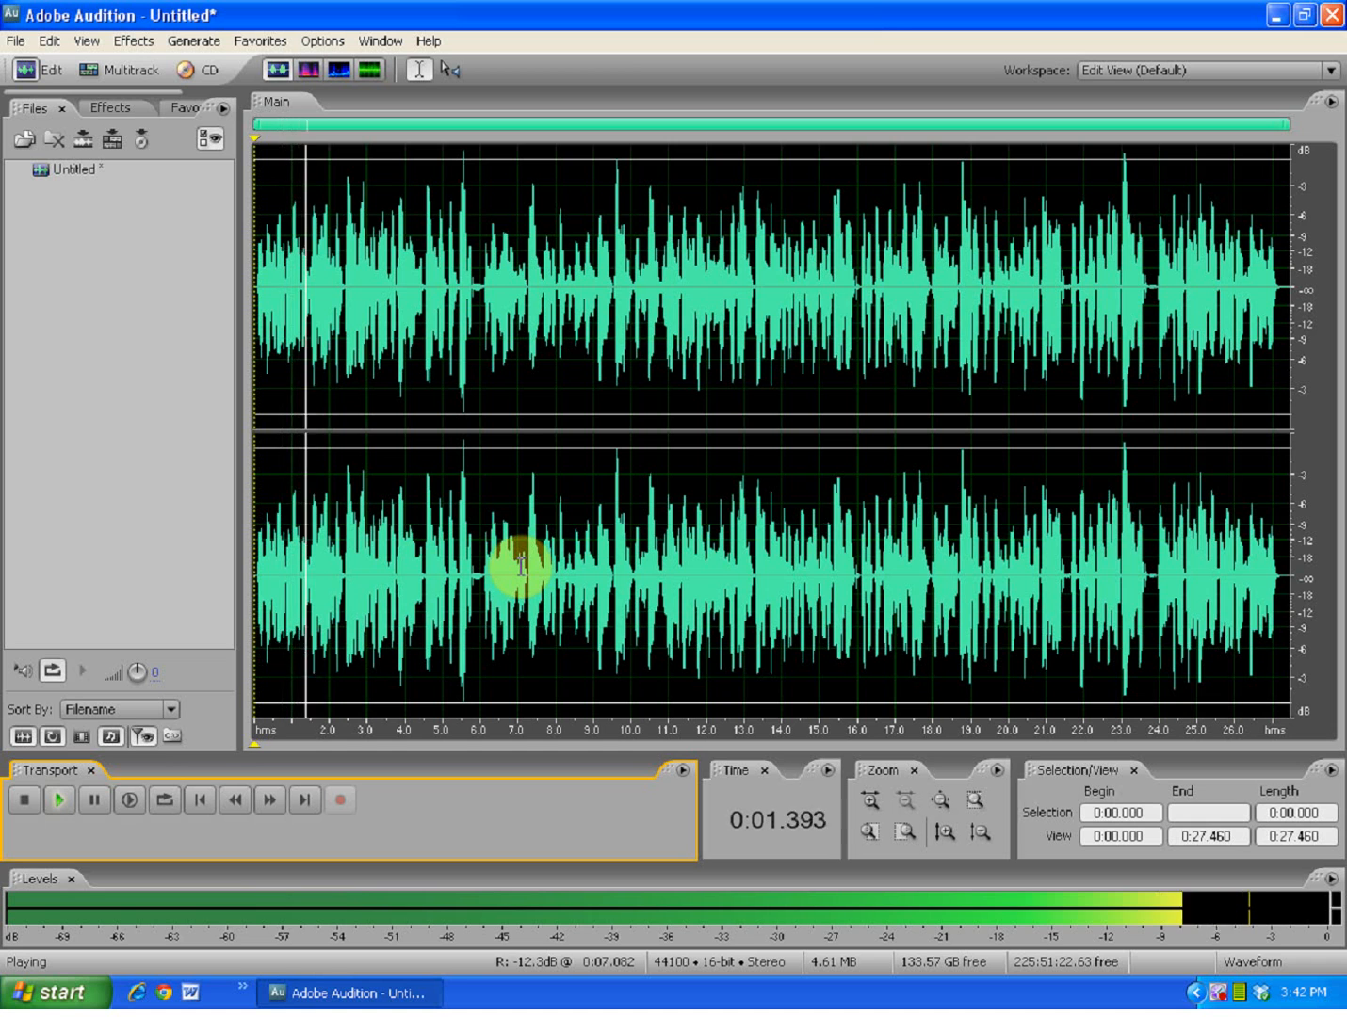
key("space")
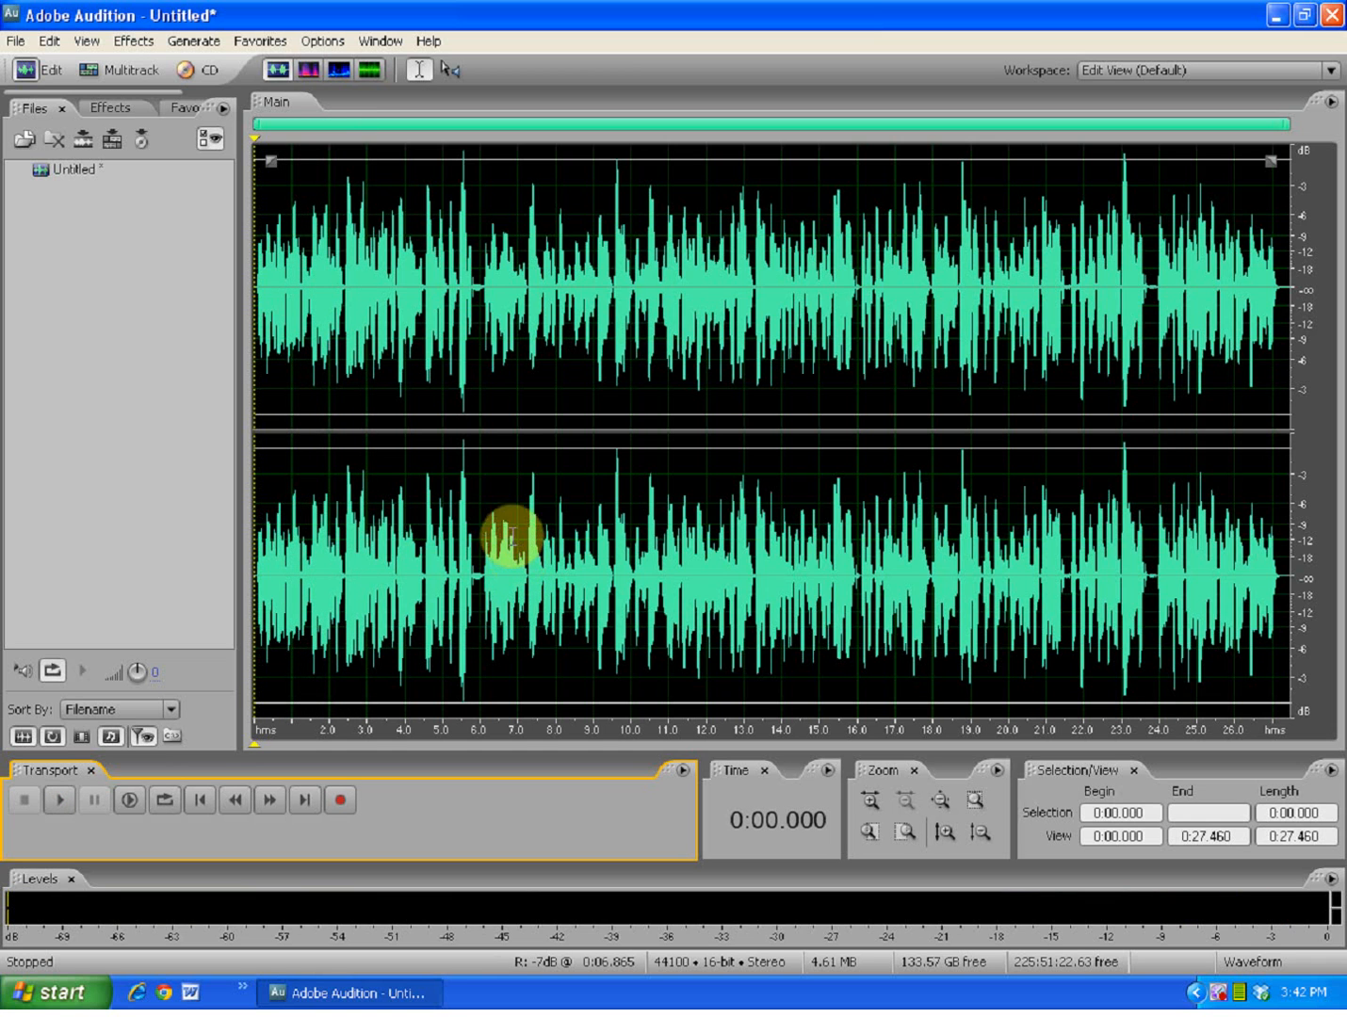
Save the edited recording to the Desktop as todd vocals in Windows PCM (*.wav) format
left_click(17, 41)
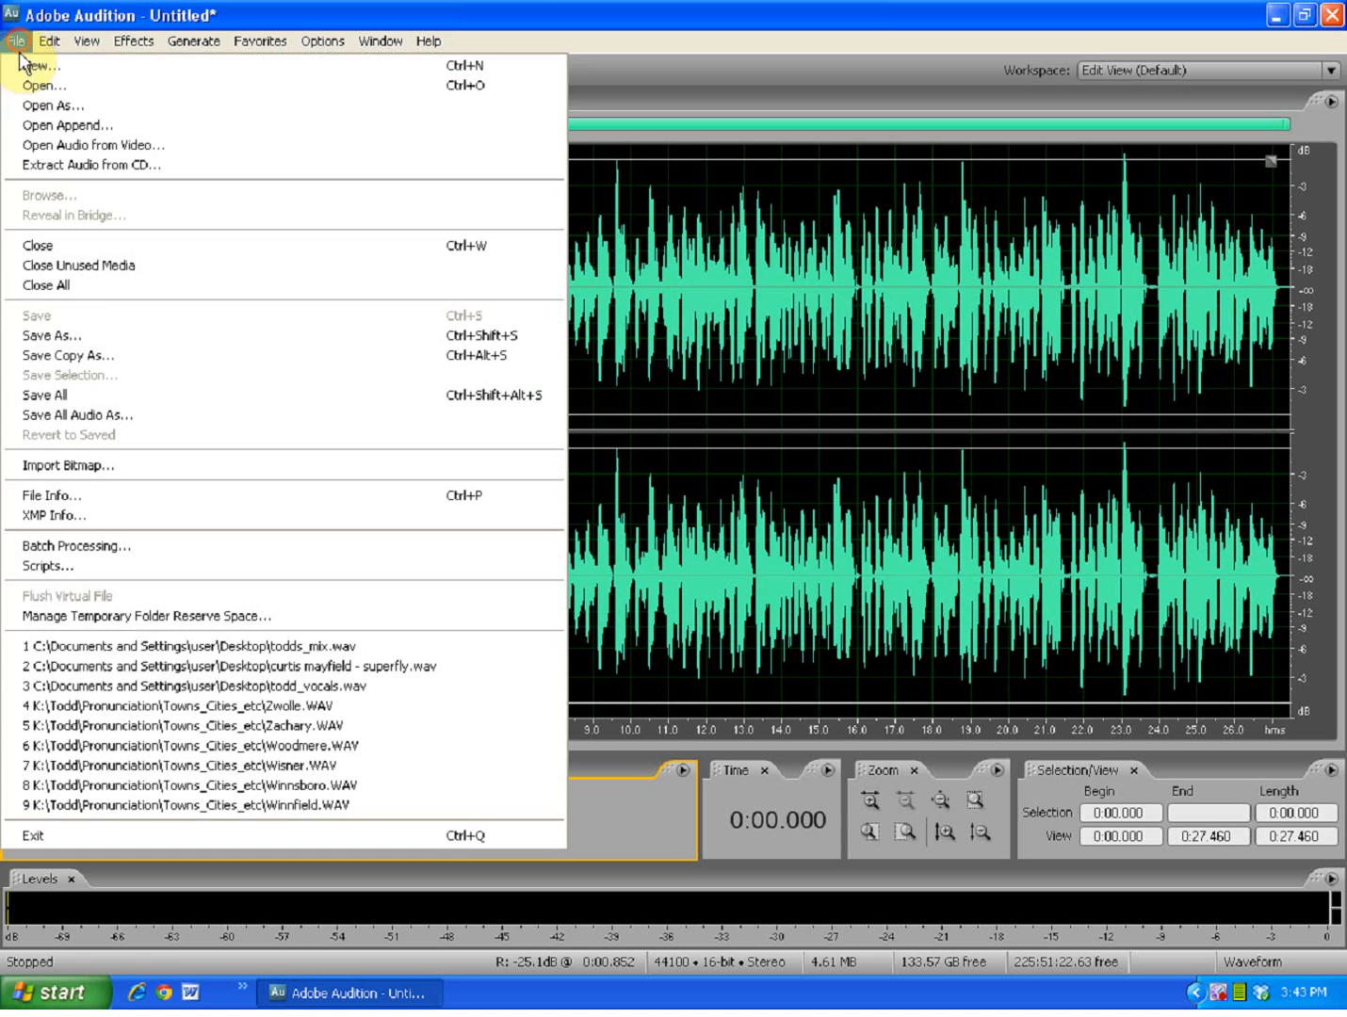
left_click(102, 342)
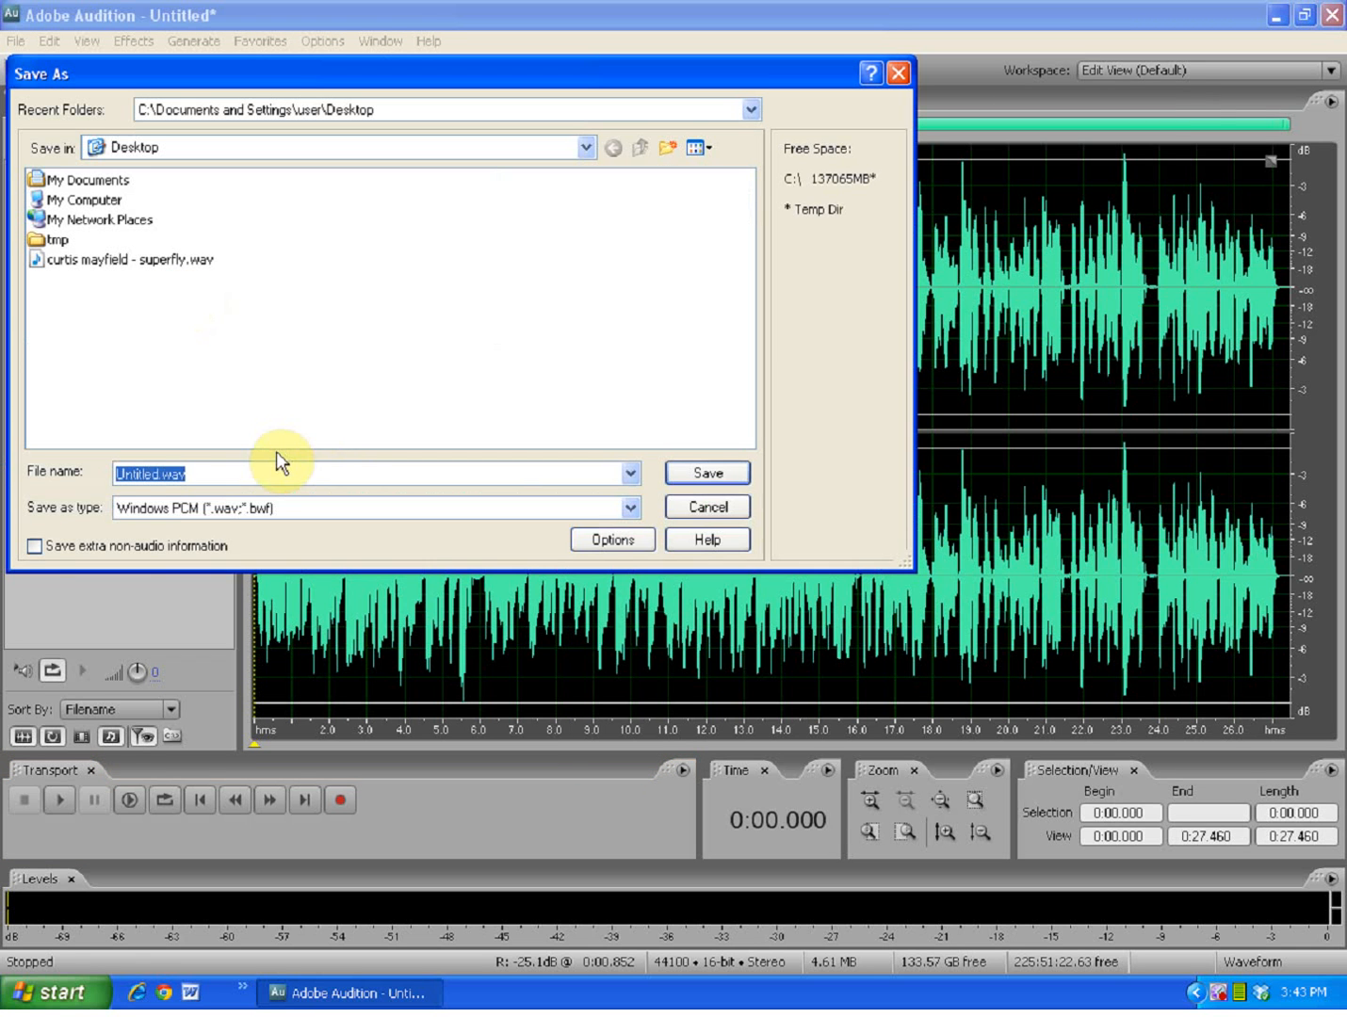
type("todd vocals")
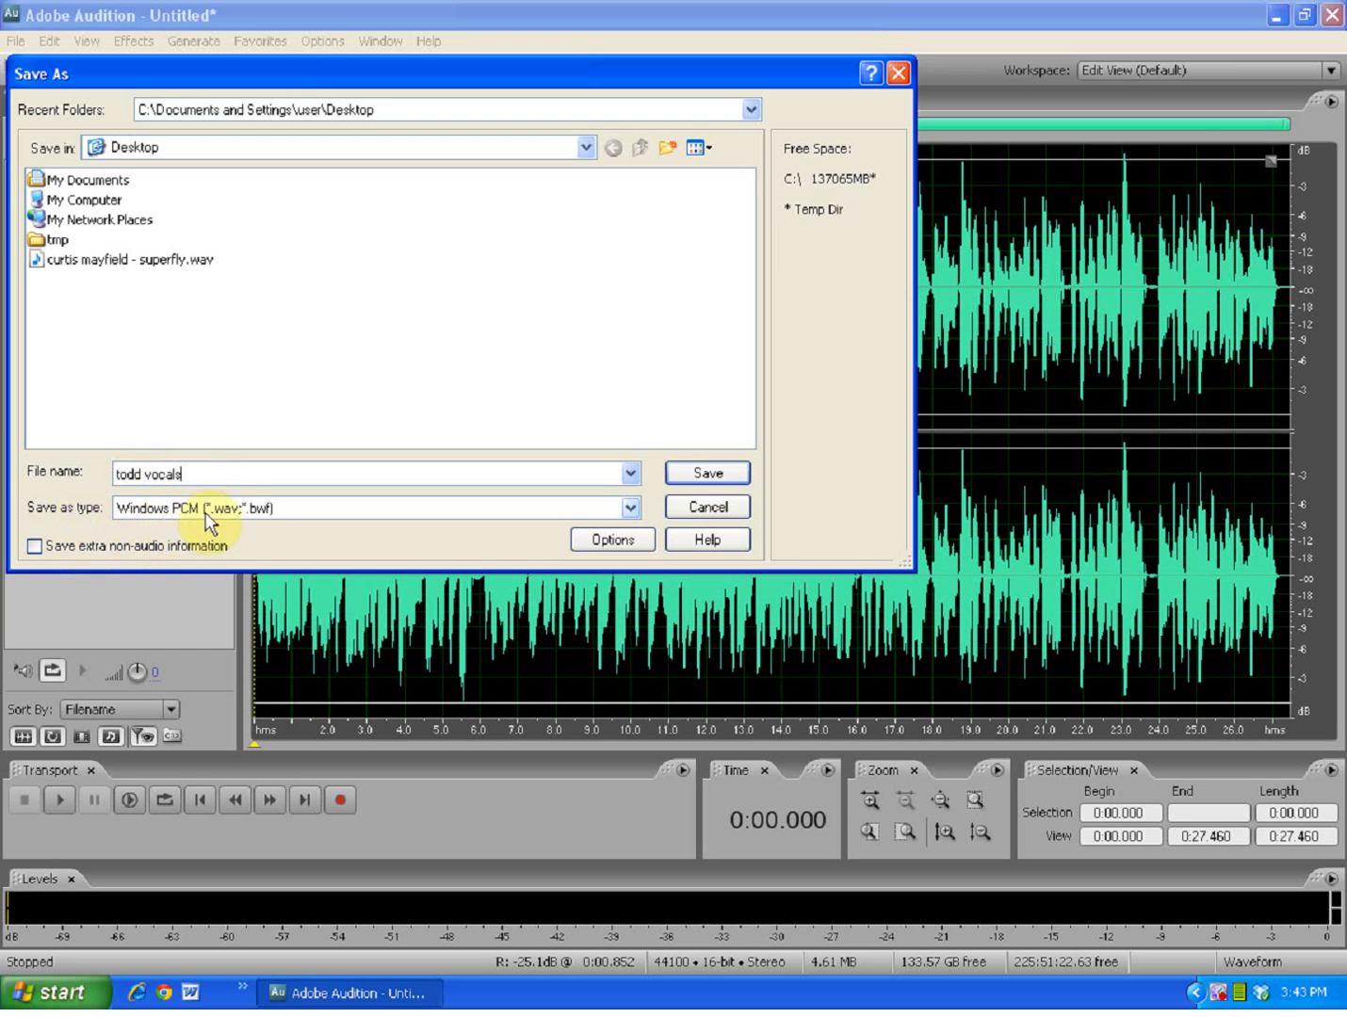
left_click(630, 508)
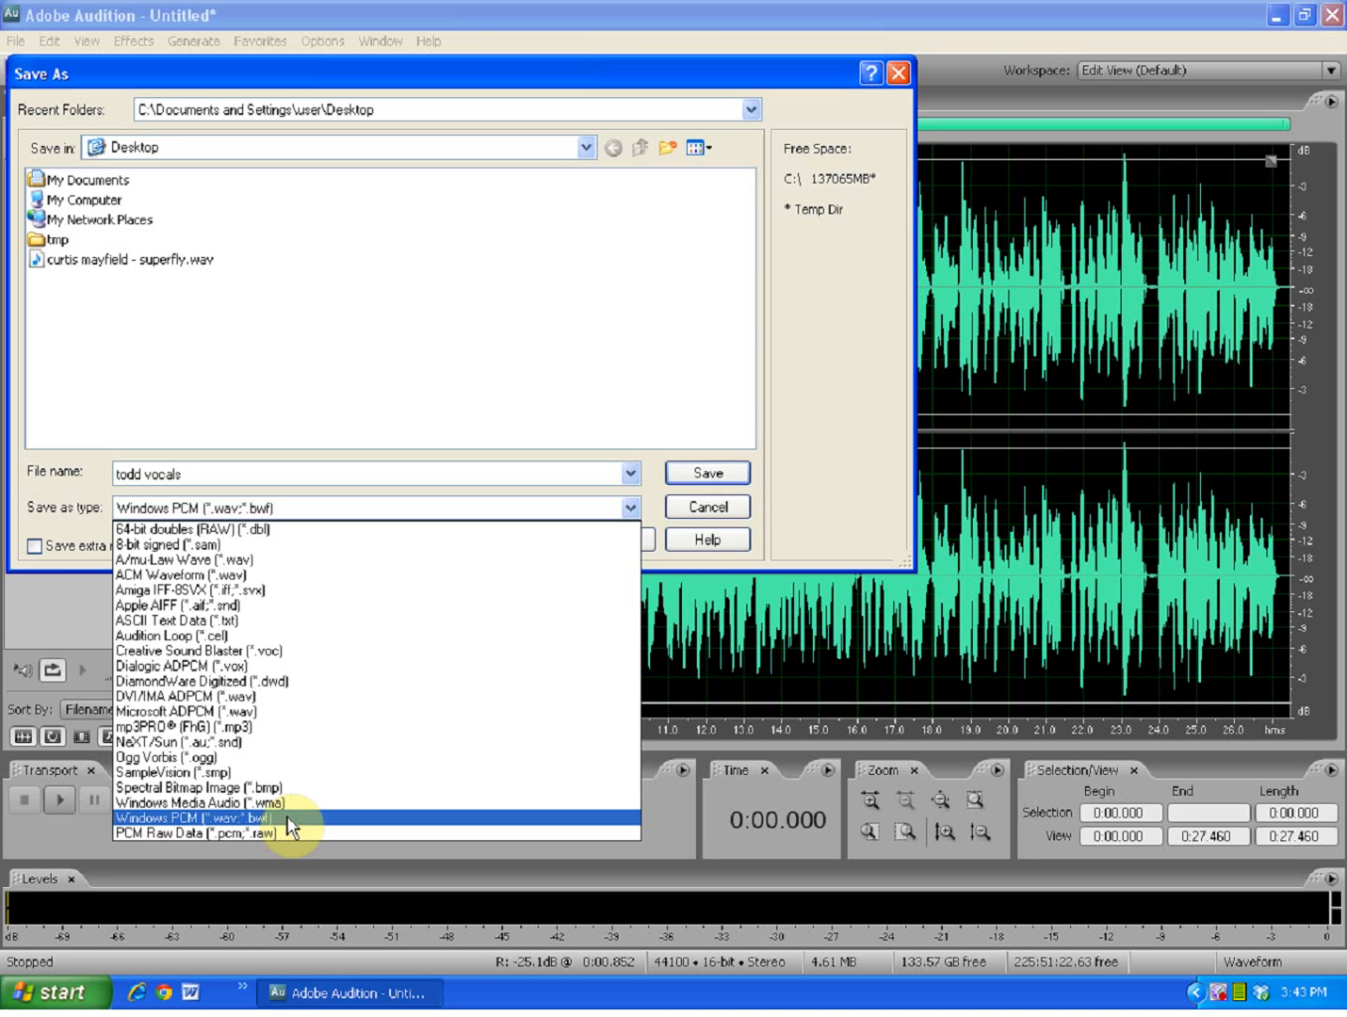
left_click(291, 818)
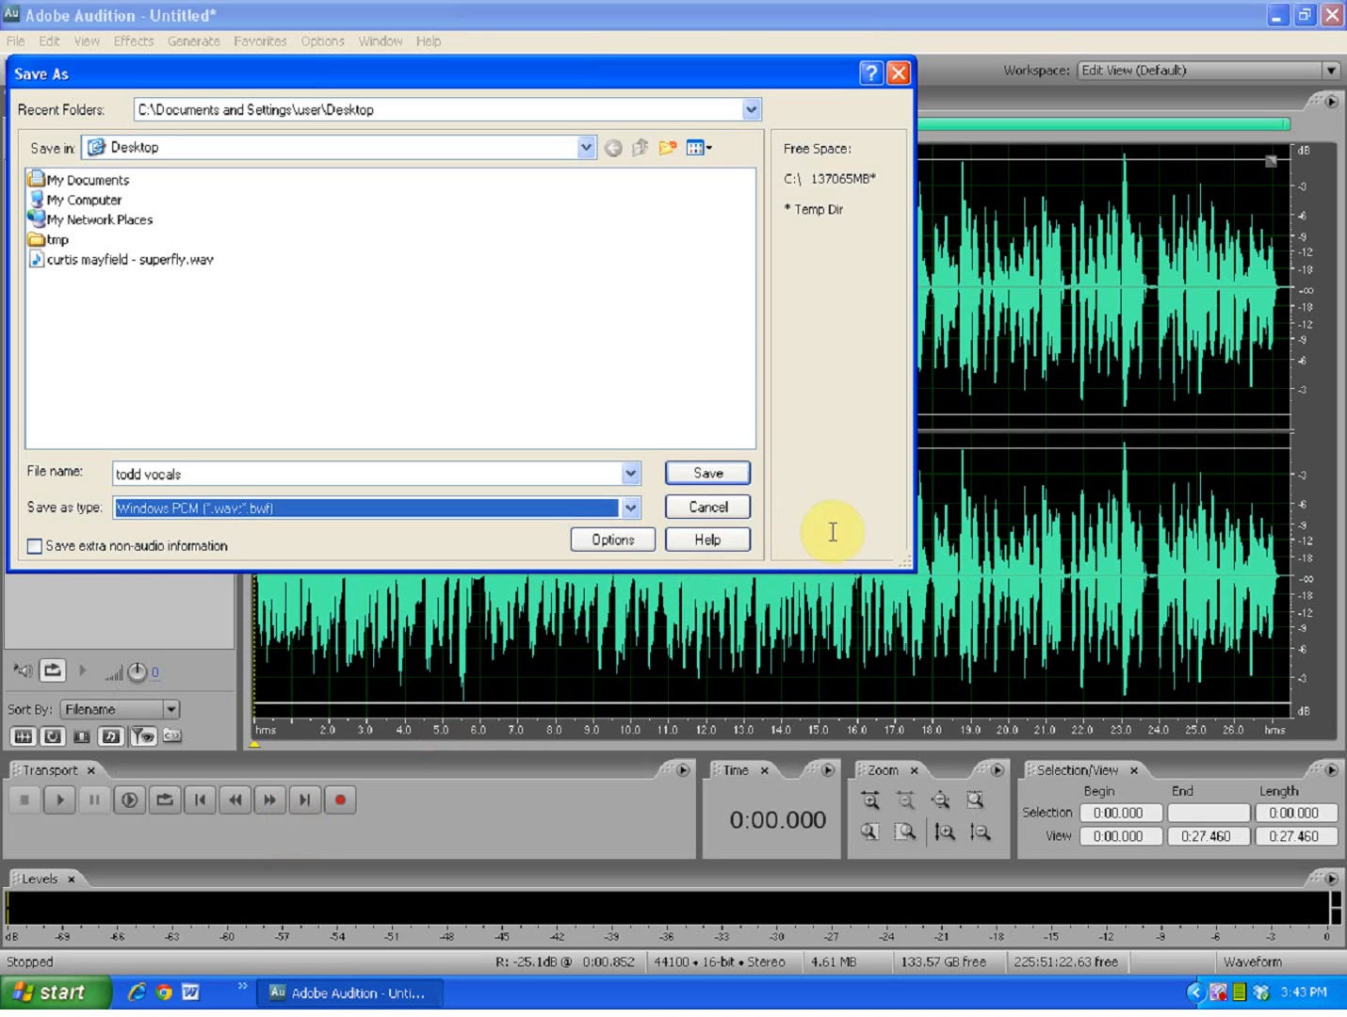
left_click(727, 475)
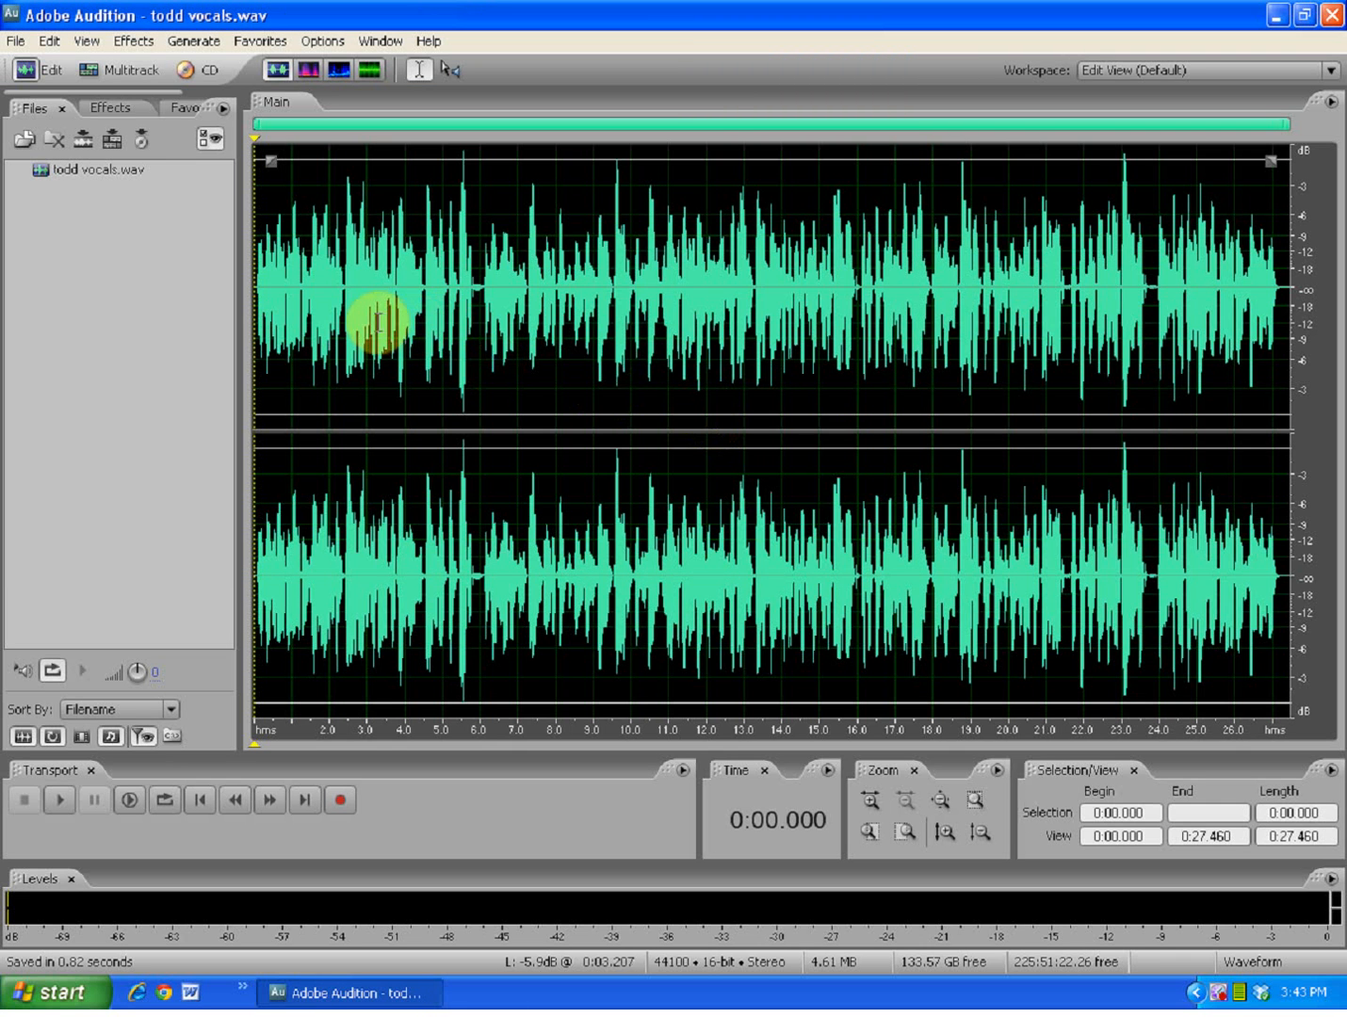
Open the music file curtis mayfield - superfly.wav from the Desktop
left_click(15, 41)
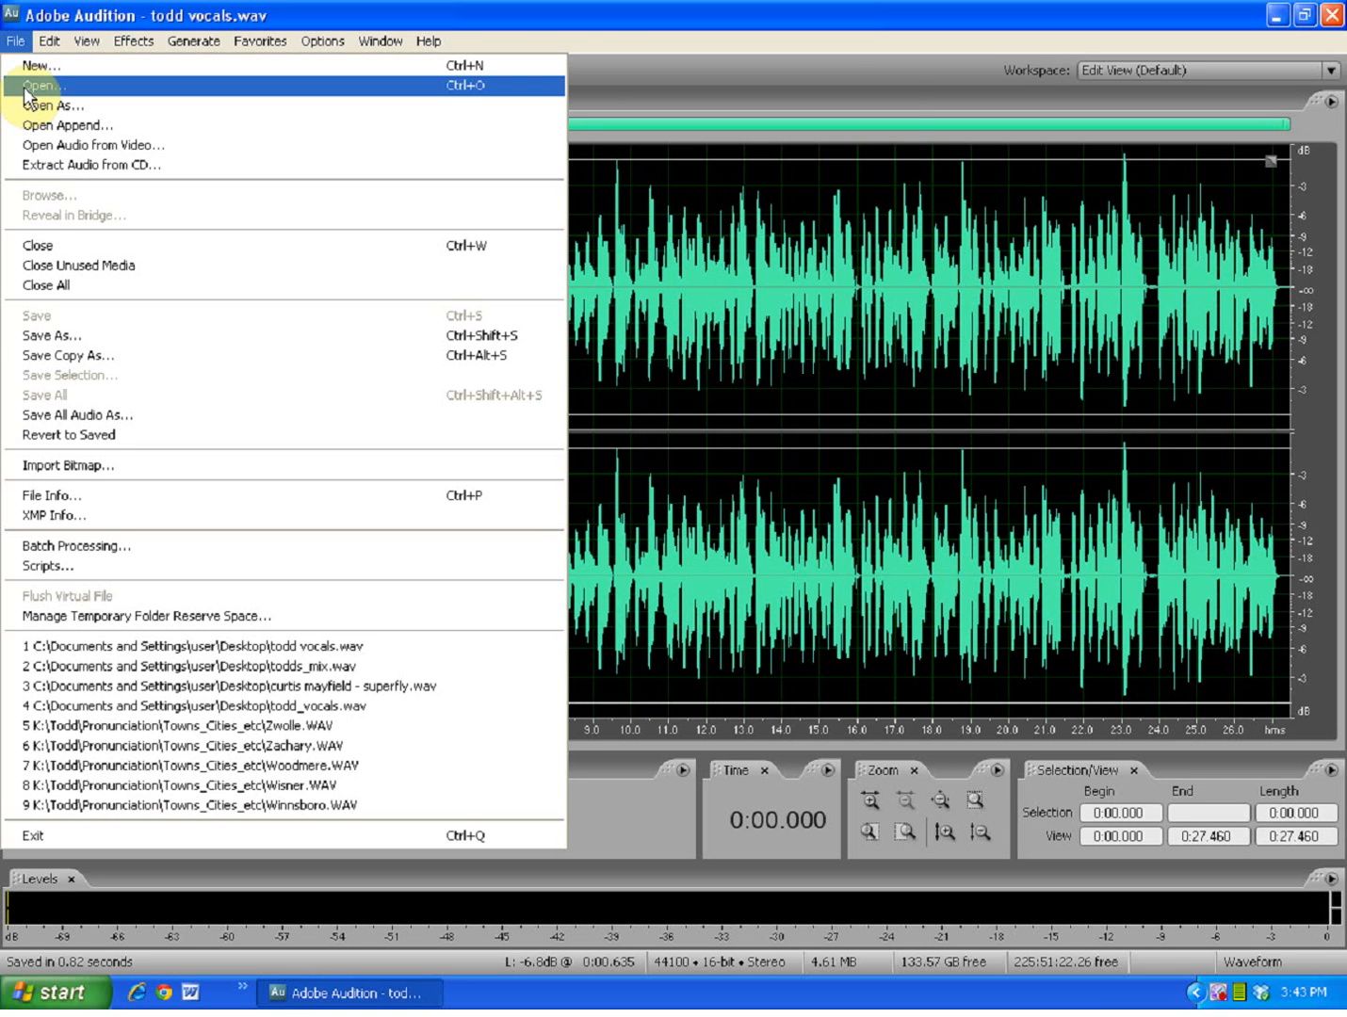
left_click(31, 85)
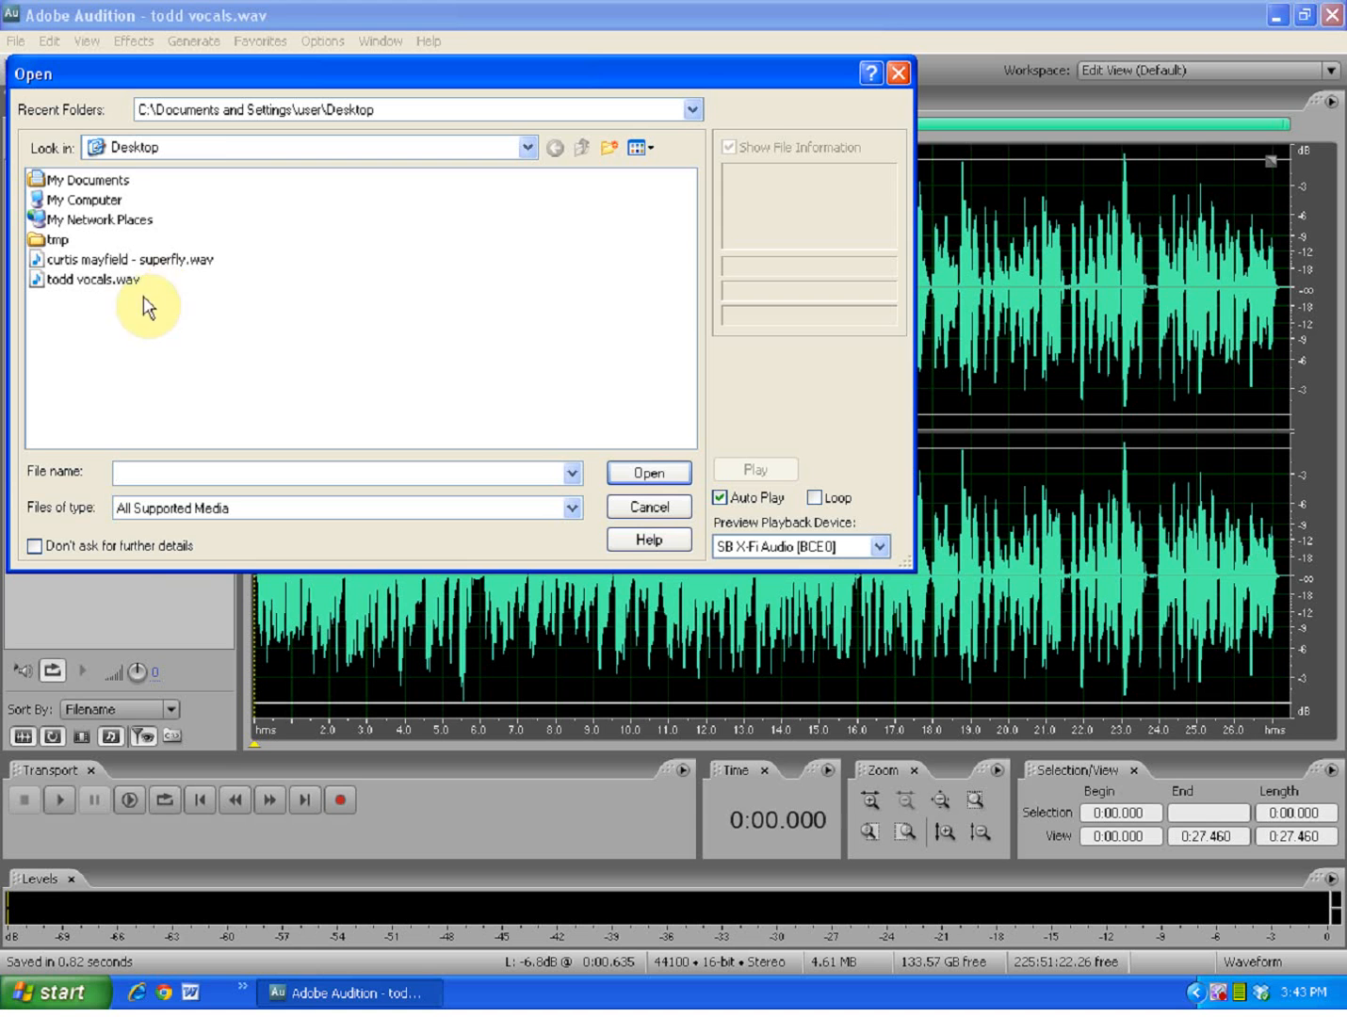
left_click(106, 261)
left_click(666, 472)
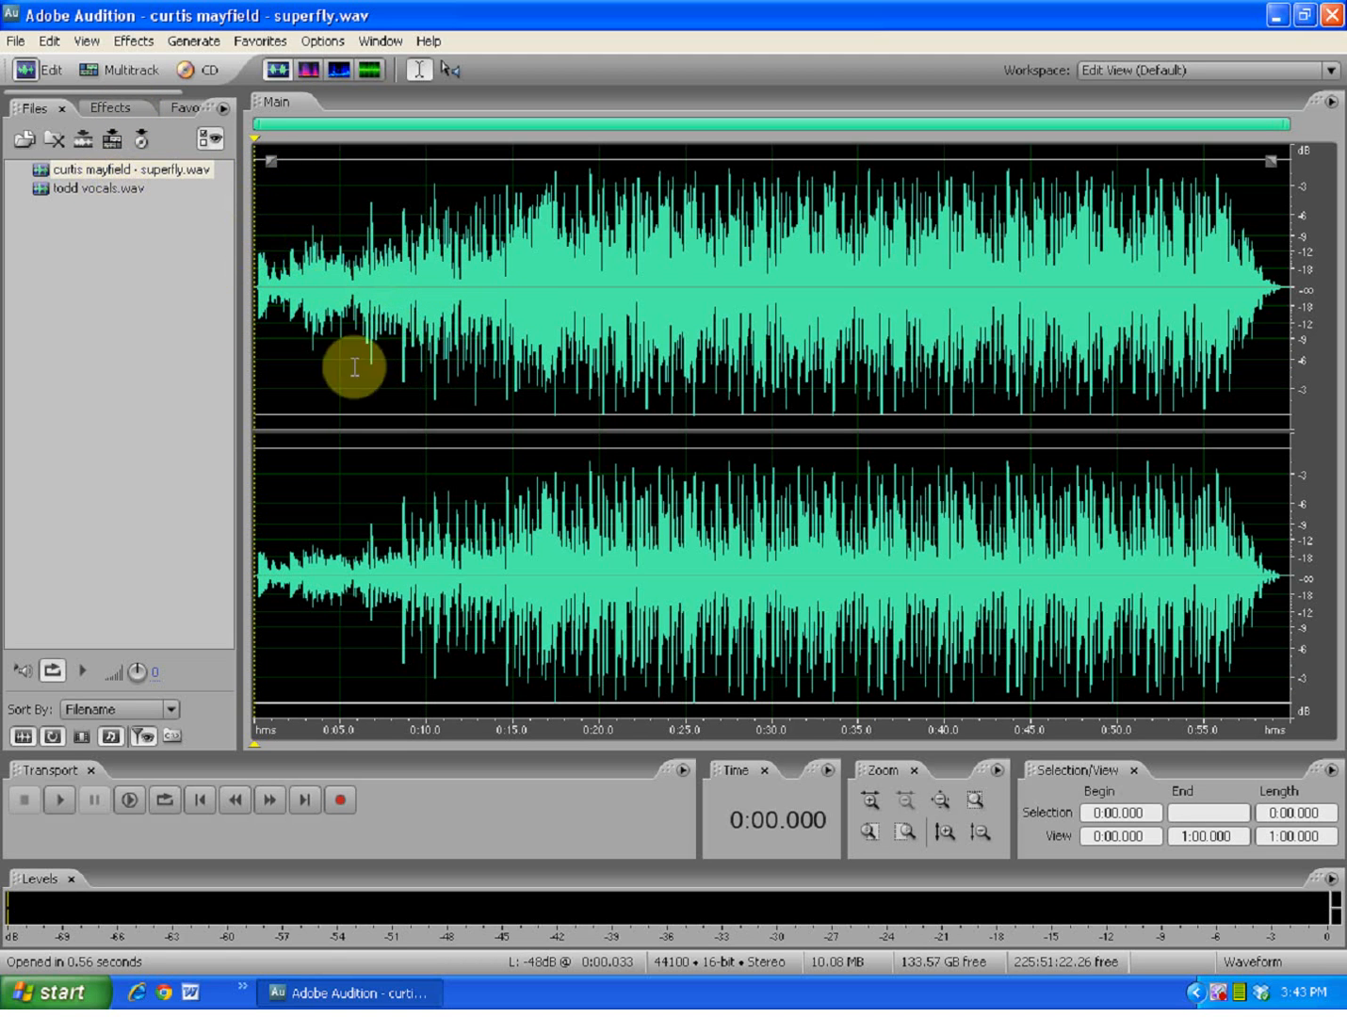
Switch to the Multitrack view and place the todd vocals clip on Track 1, starting at 0:00.000
left_click(89, 72)
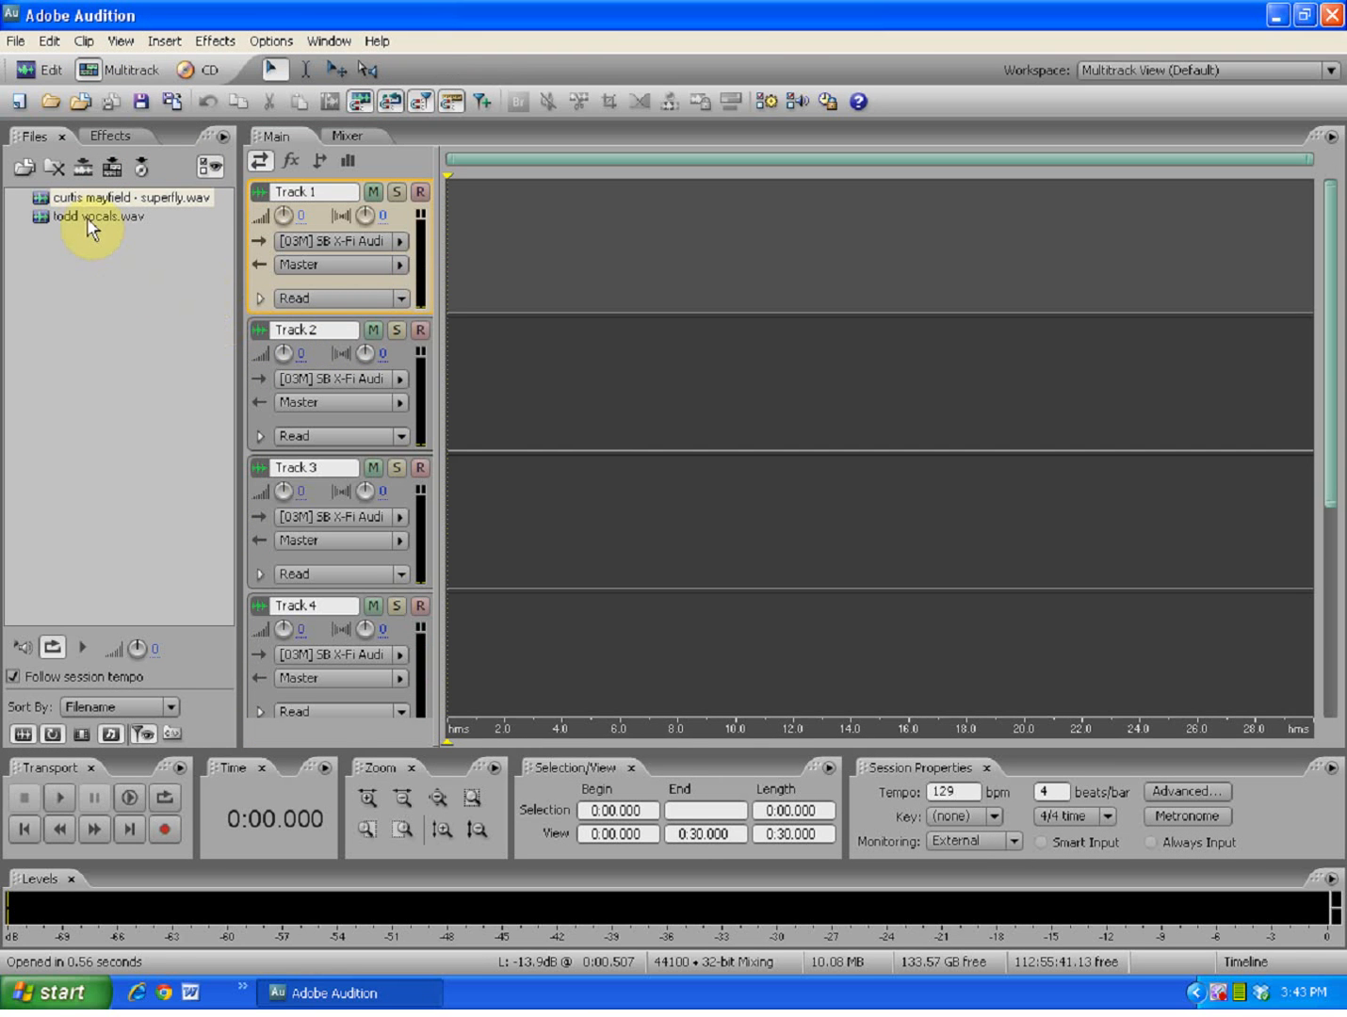
left_click_drag(72, 215, 499, 247)
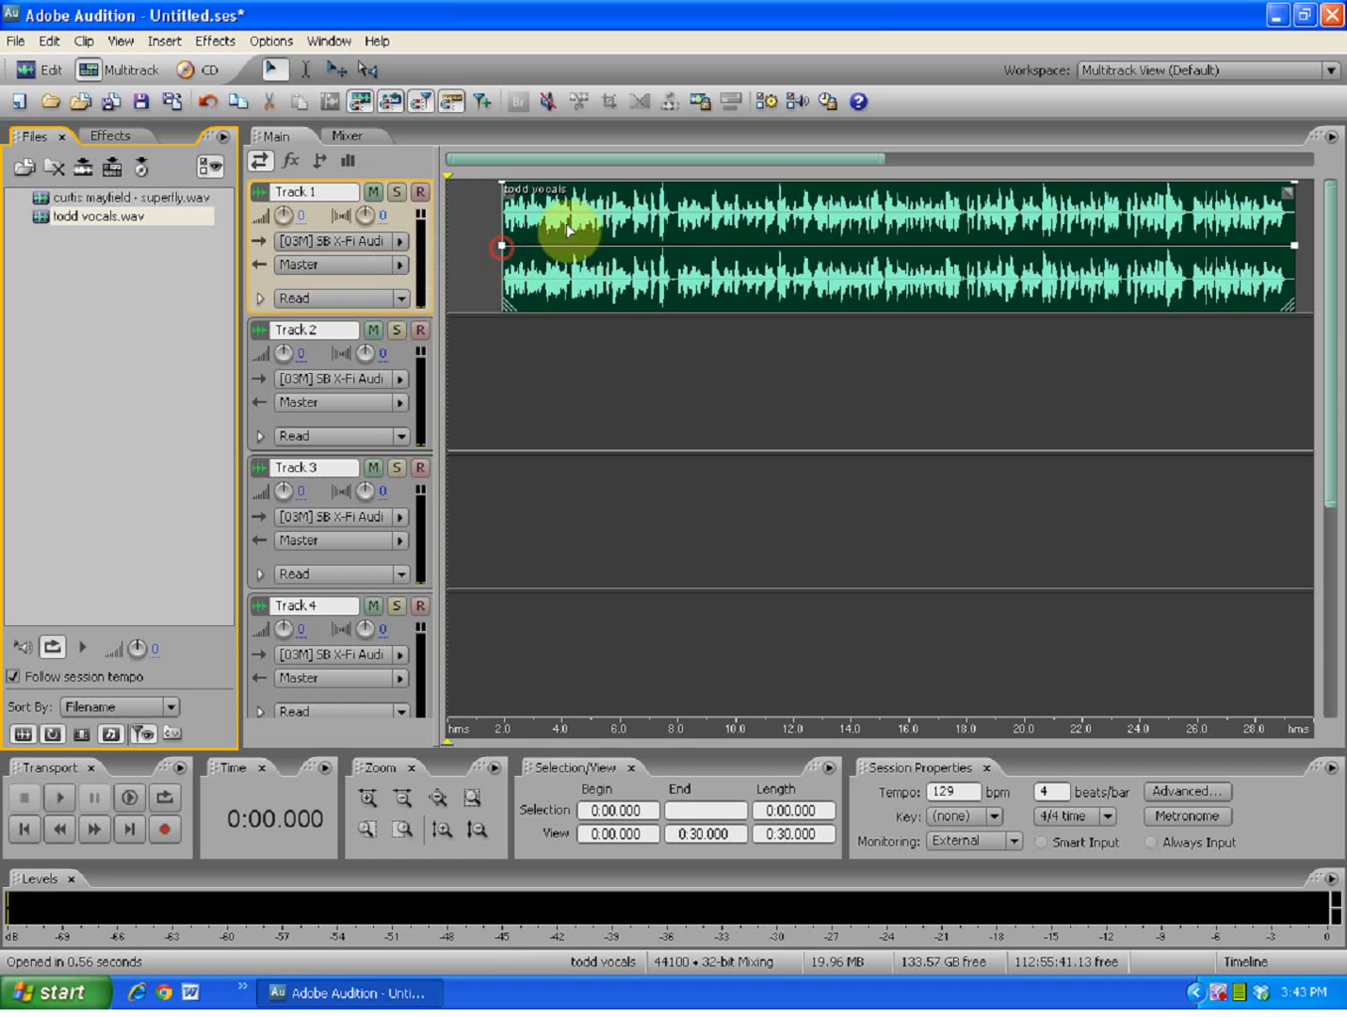
mouse_move(754, 230)
left_mouse_down()
mouse_move(803, 221)
mouse_move(746, 228)
left_mouse_up()
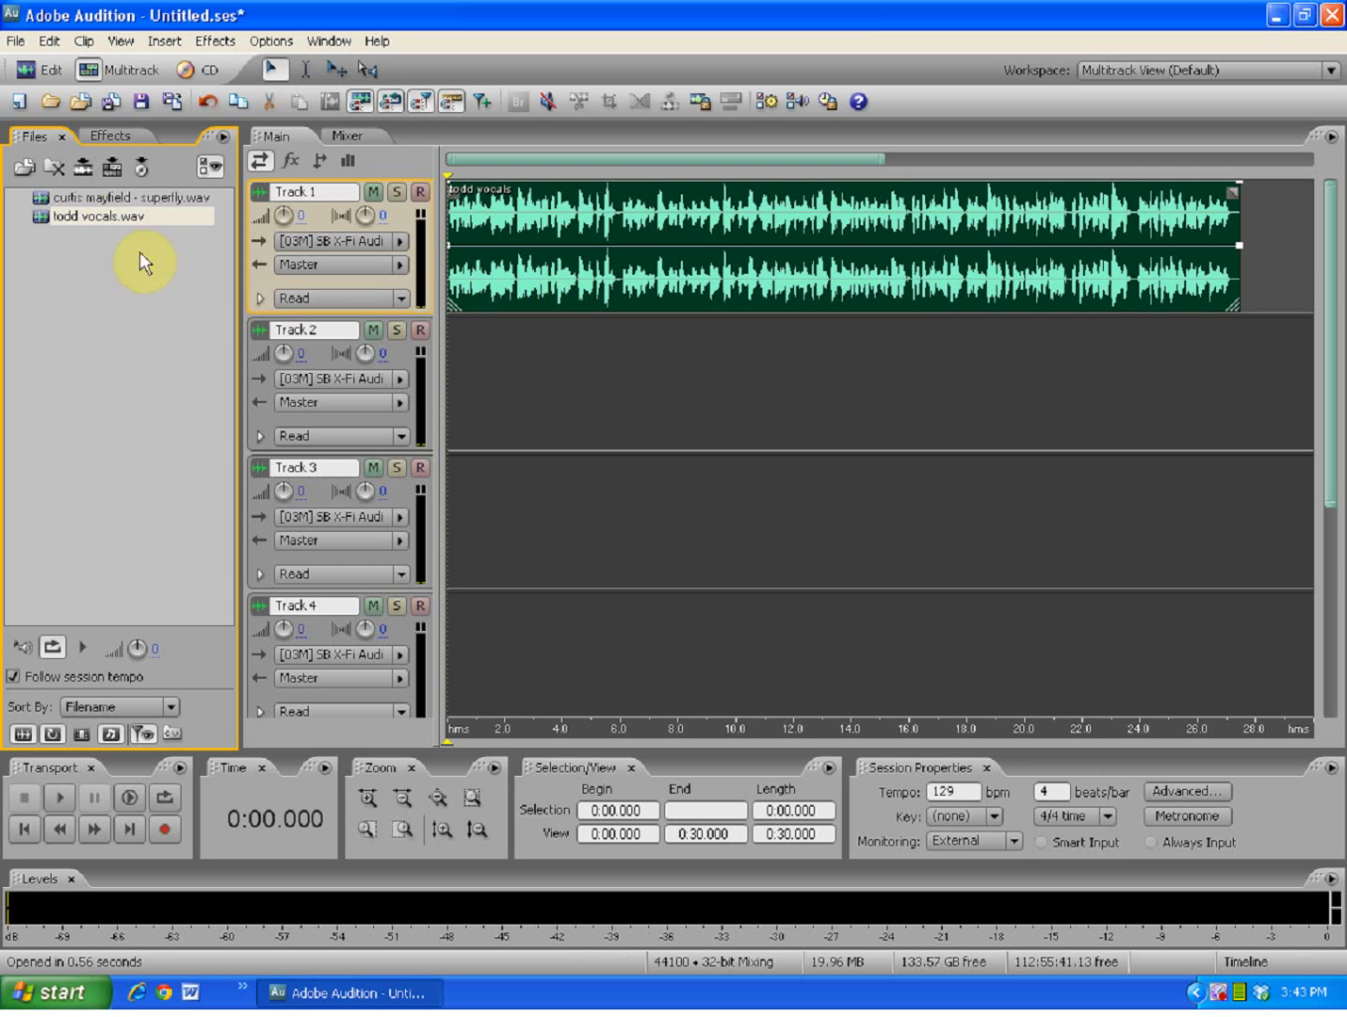
Place the curtis mayfield - superfly clip on Track 2, aligned with the session start
left_click_drag(89, 201, 498, 361)
left_click_drag(826, 364, 1054, 499)
left_click_drag(855, 396, 701, 391)
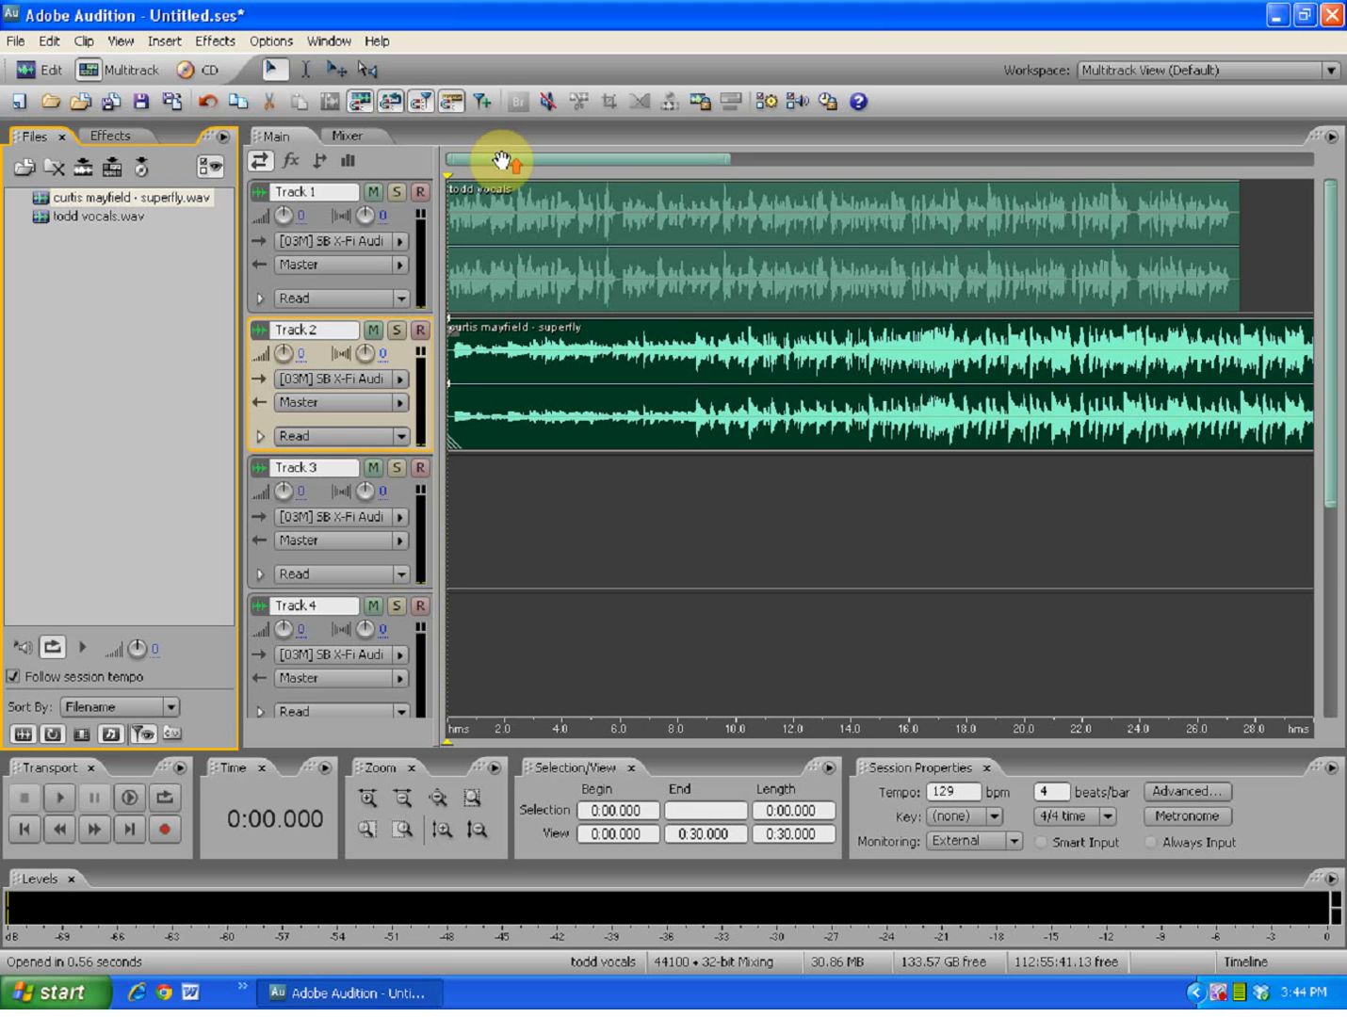
Shift the todd vocals clip on Track 1 so that it starts at about 0.17 seconds
scroll(499, 160, "up", 10)
scroll(500, 160, "down", 8)
scroll(499, 161, "up", 5)
scroll(498, 160, "down", 2)
scroll(499, 160, "down", 5)
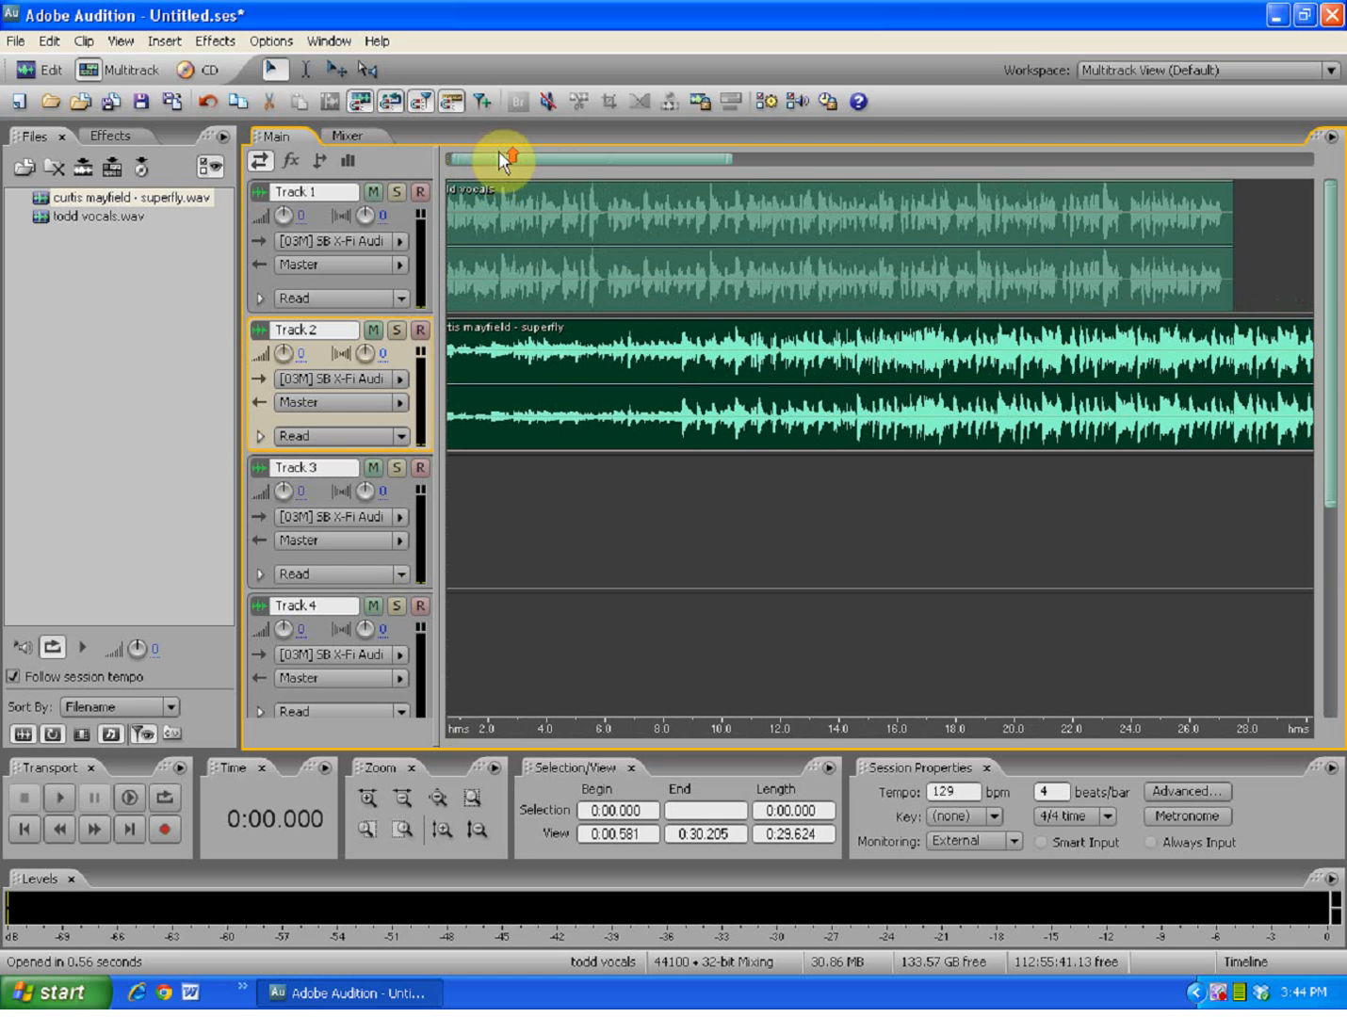
scroll(489, 157, "up", 8)
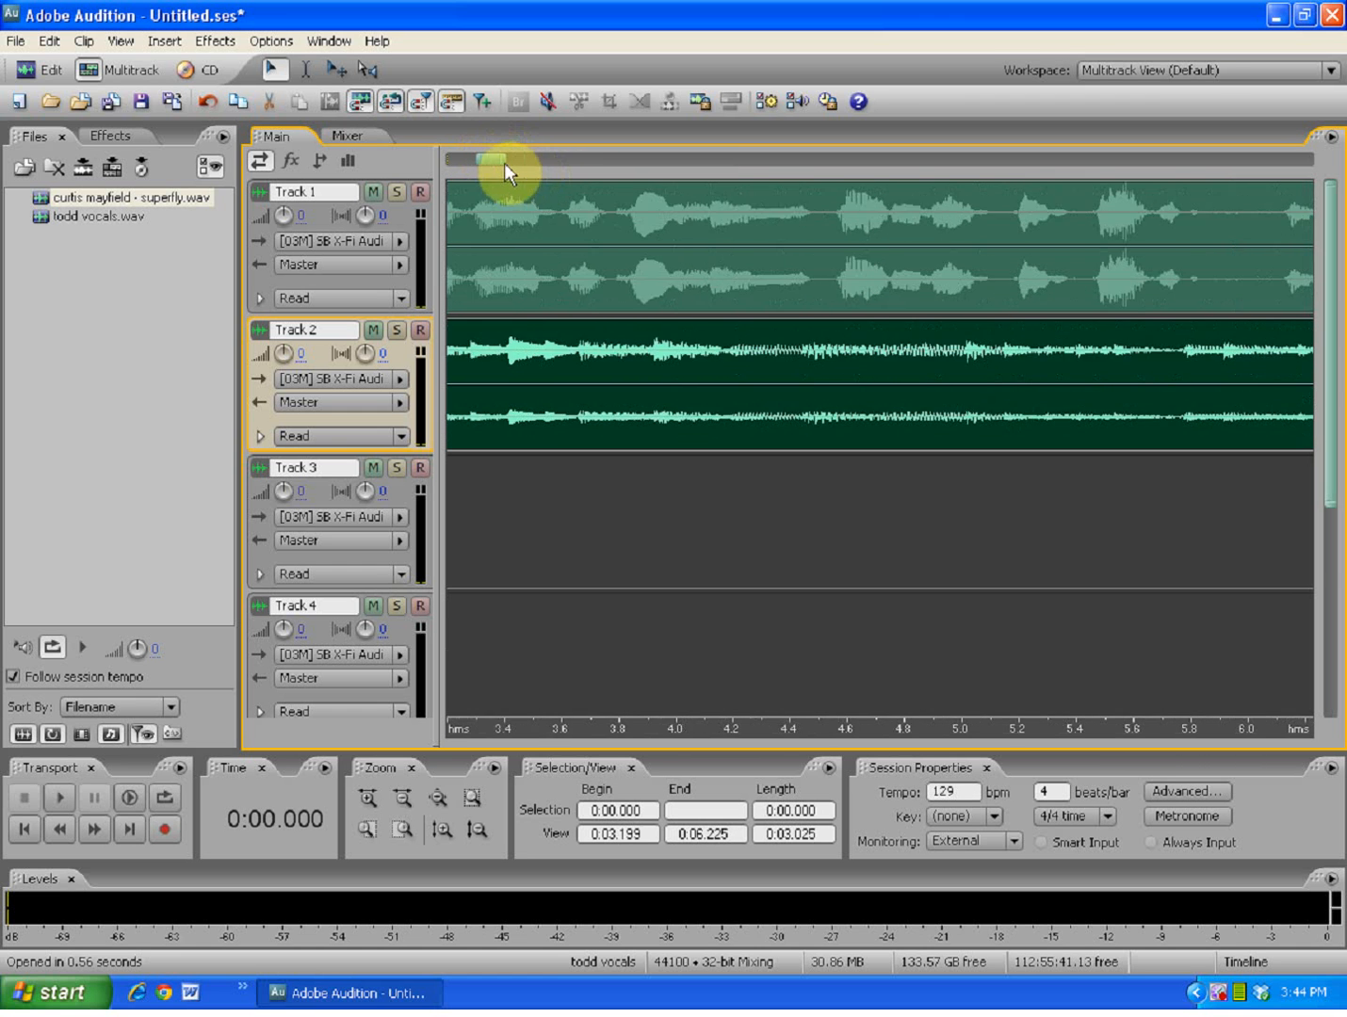
left_click_drag(493, 160, 446, 162)
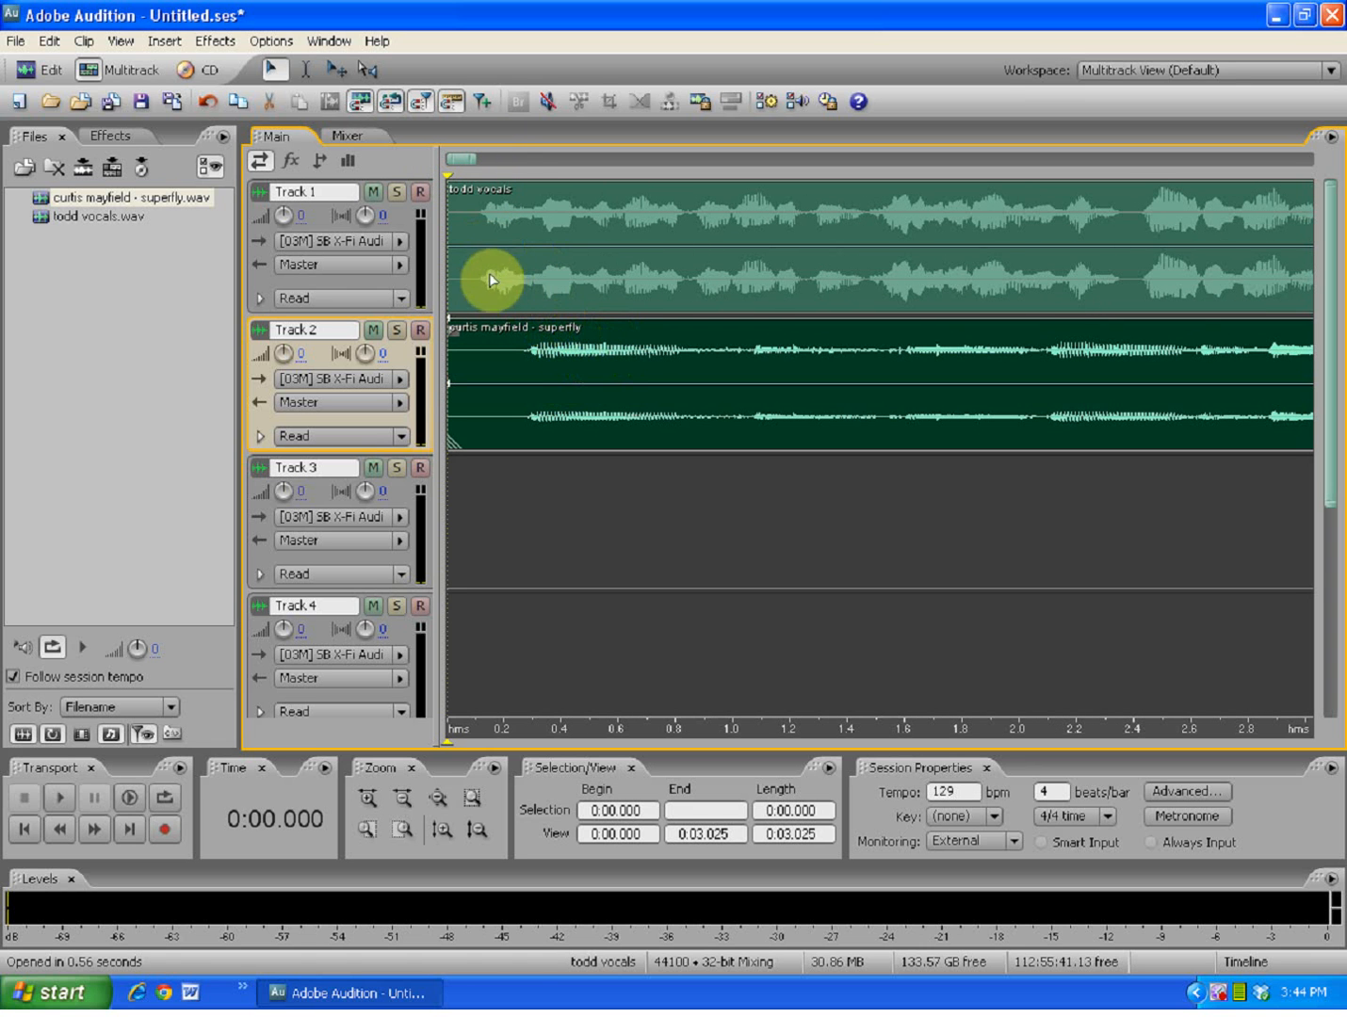
left_click_drag(491, 291, 540, 290)
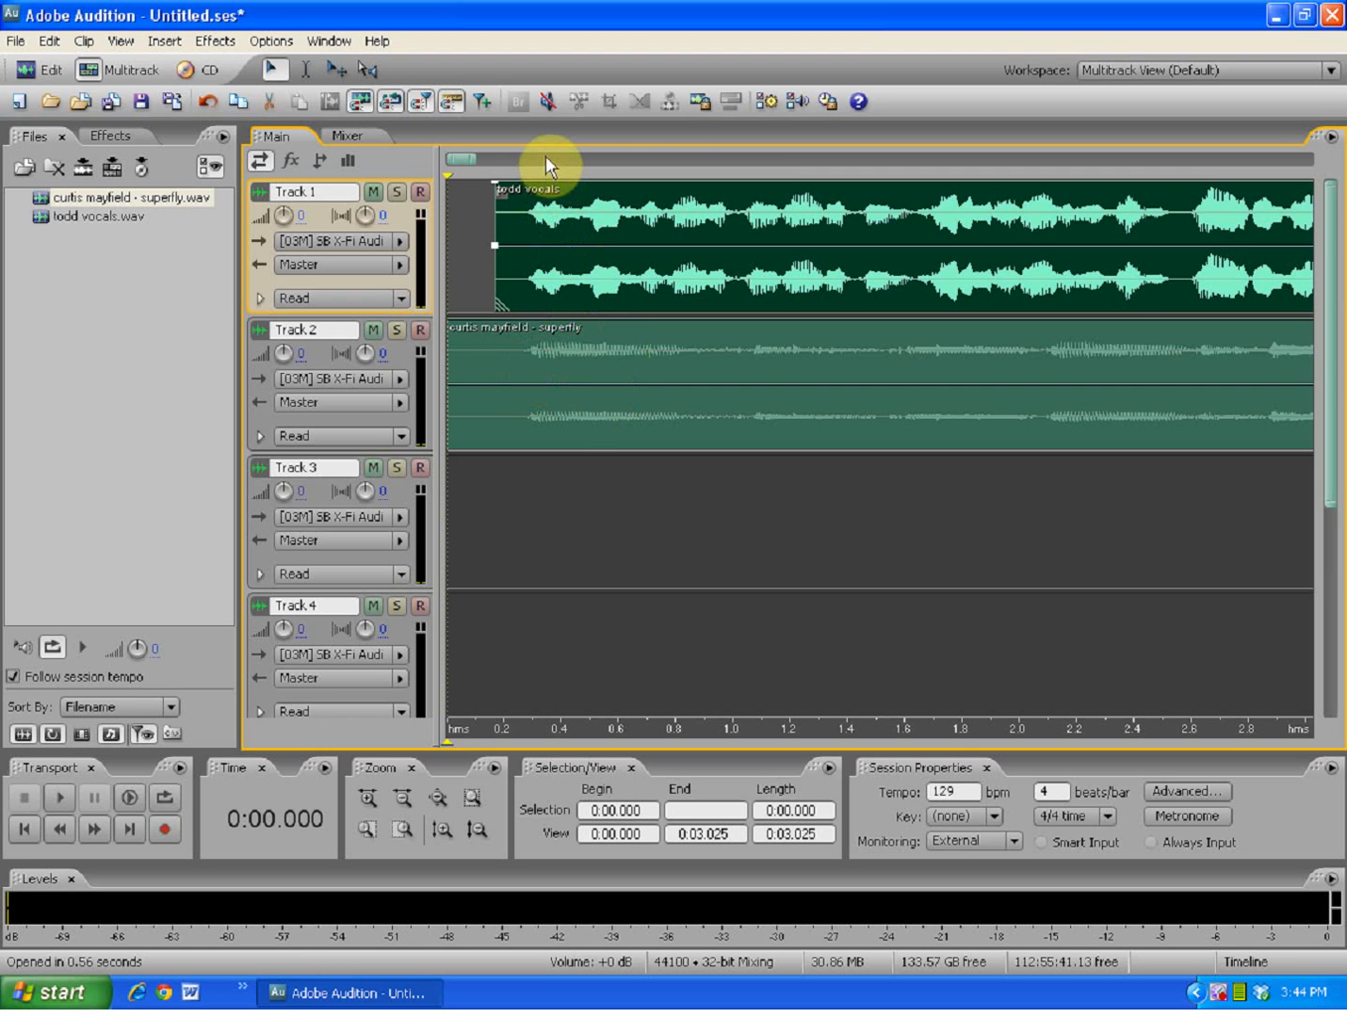
Play the two-track mix from the beginning to check how the vocals and music sound together
scroll(545, 156, "down", 2)
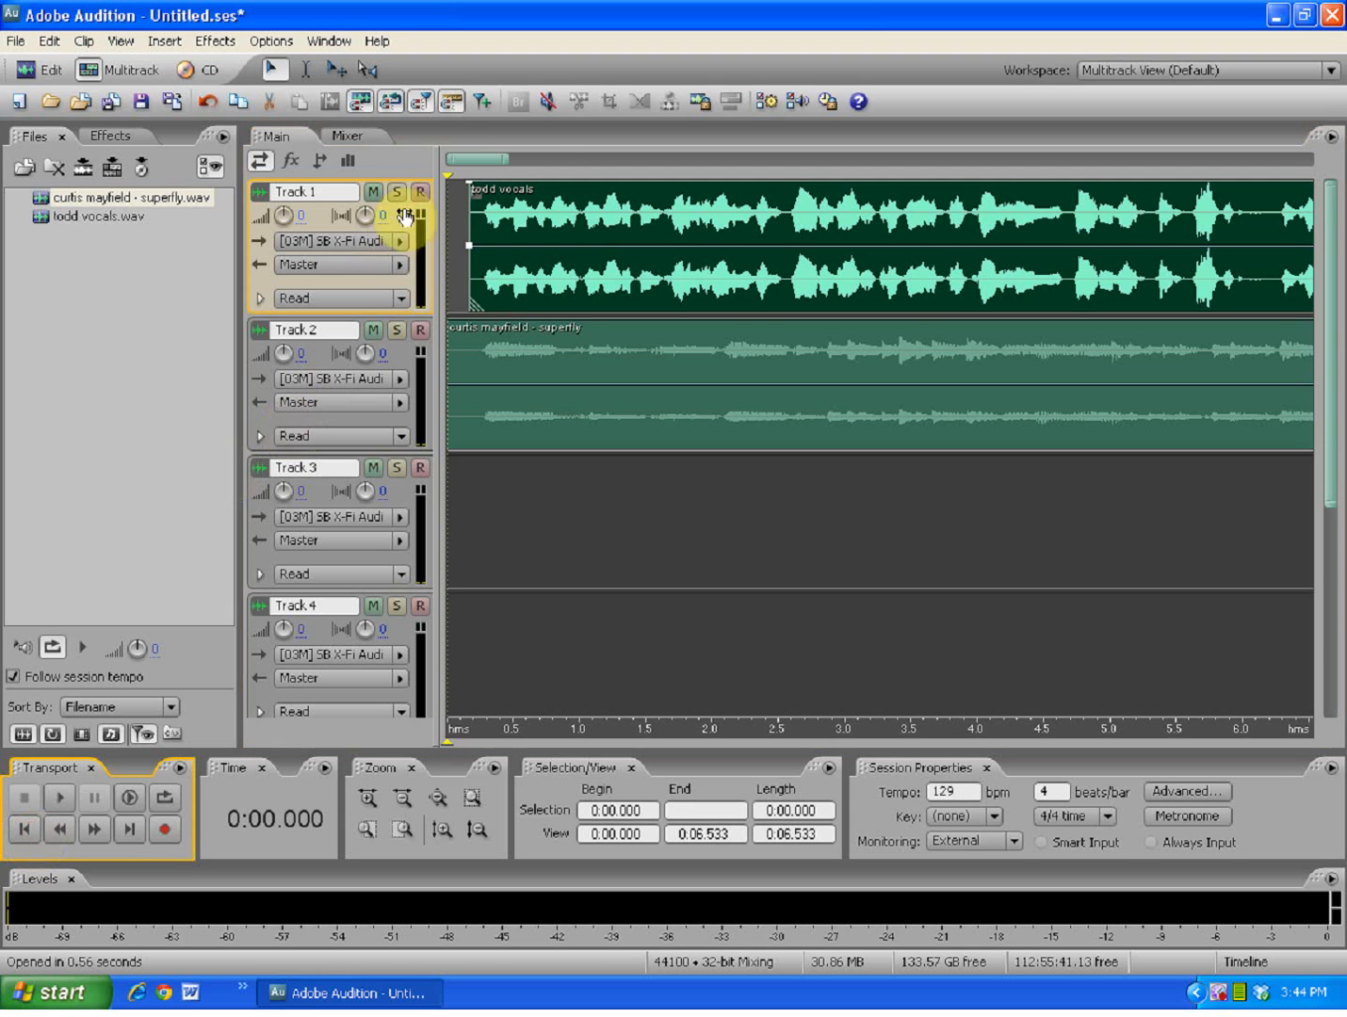
scroll(473, 160, "down", 2)
scroll(473, 160, "down", 1)
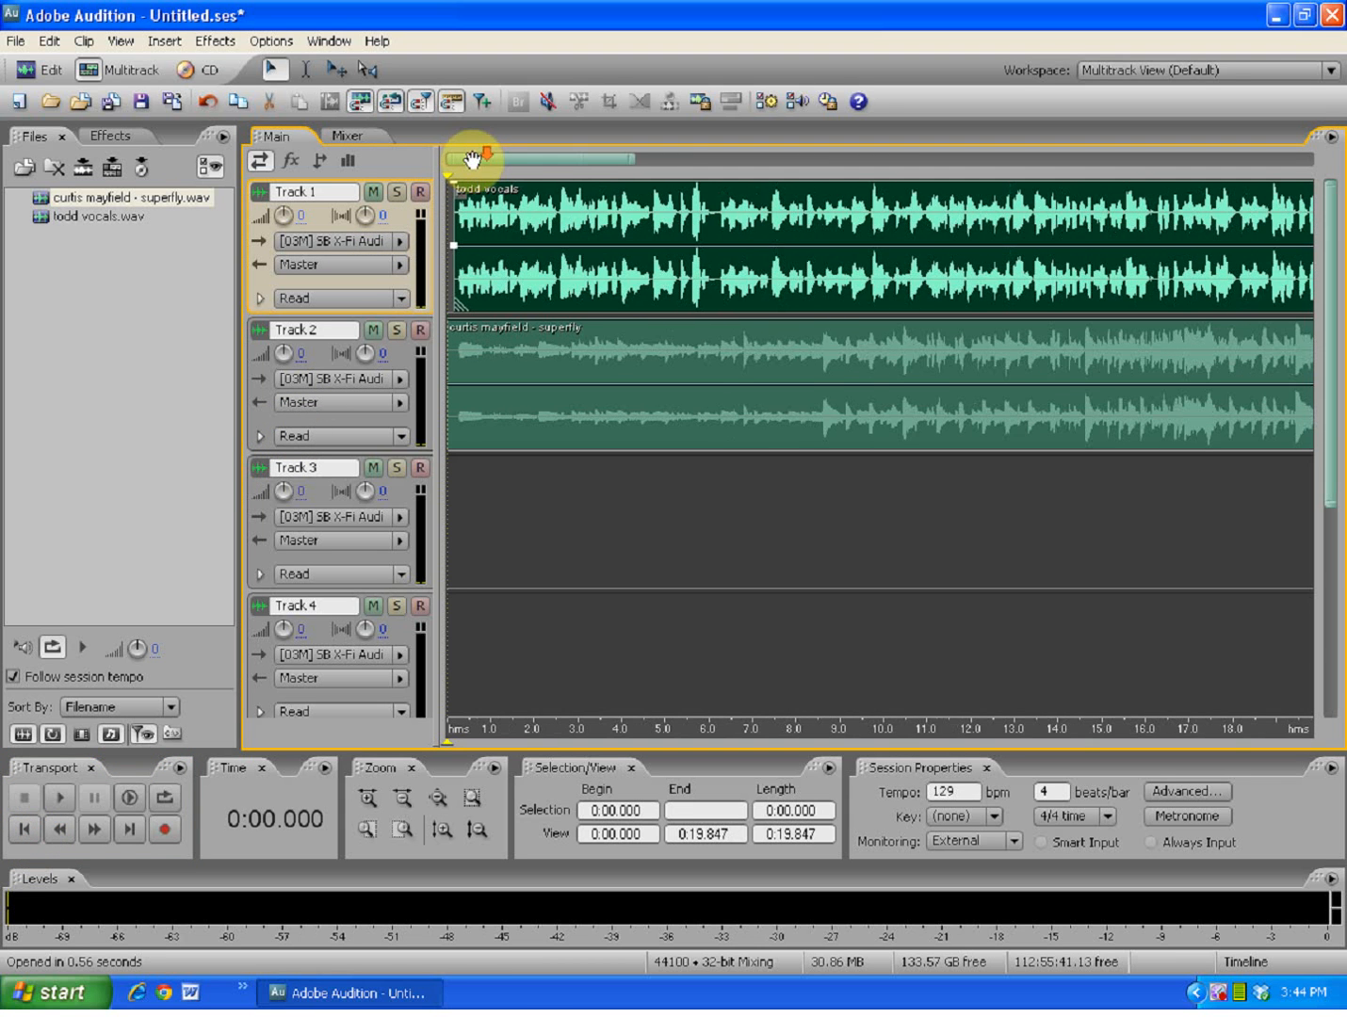
scroll(472, 160, "down", 1)
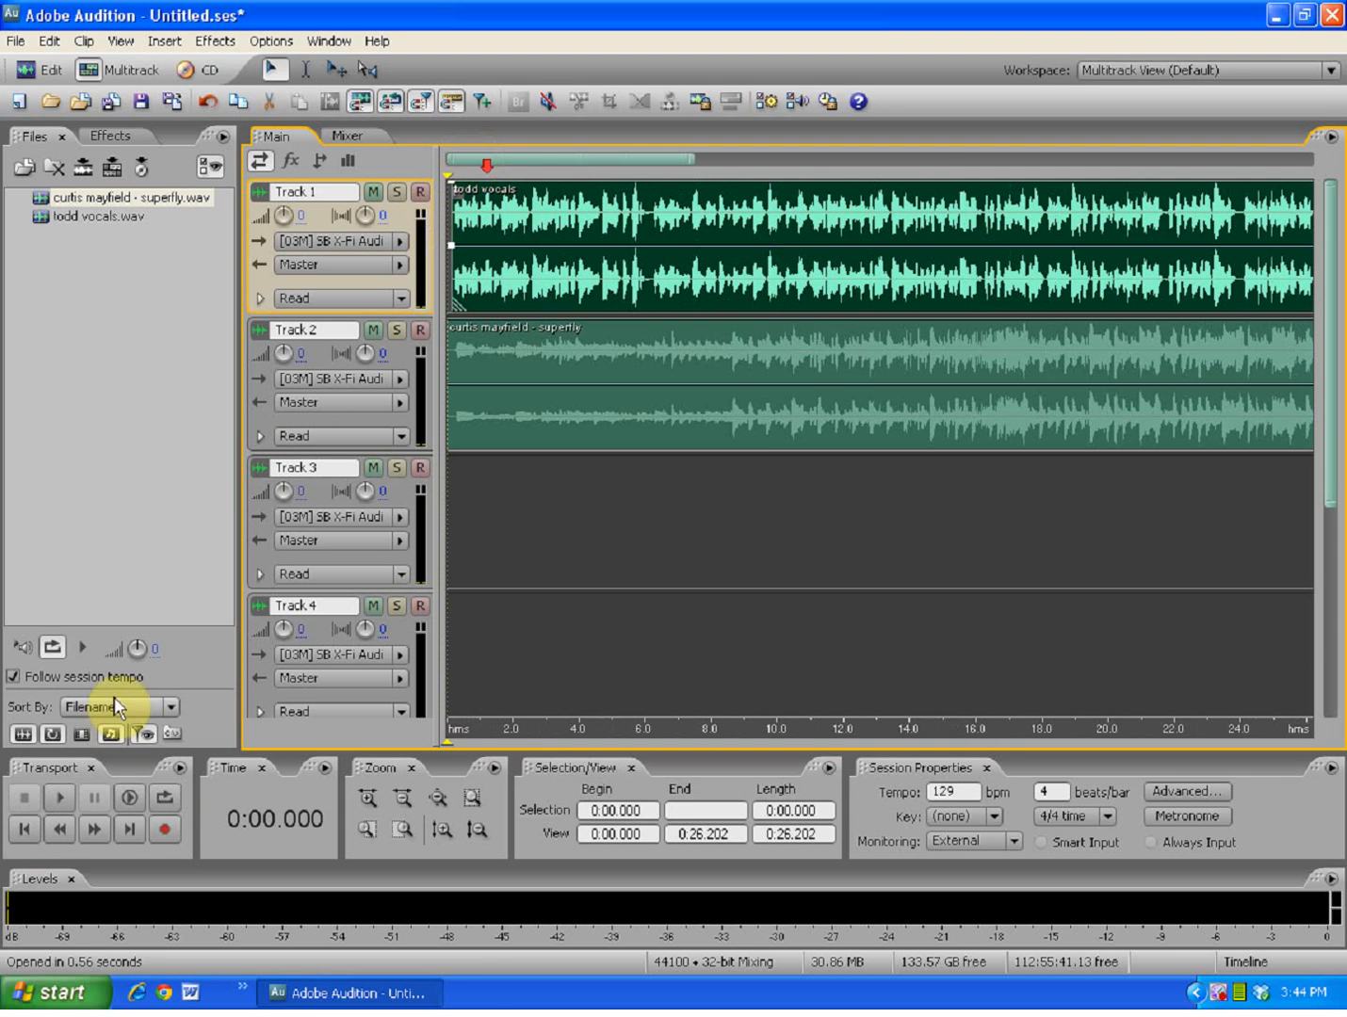
left_click(60, 797)
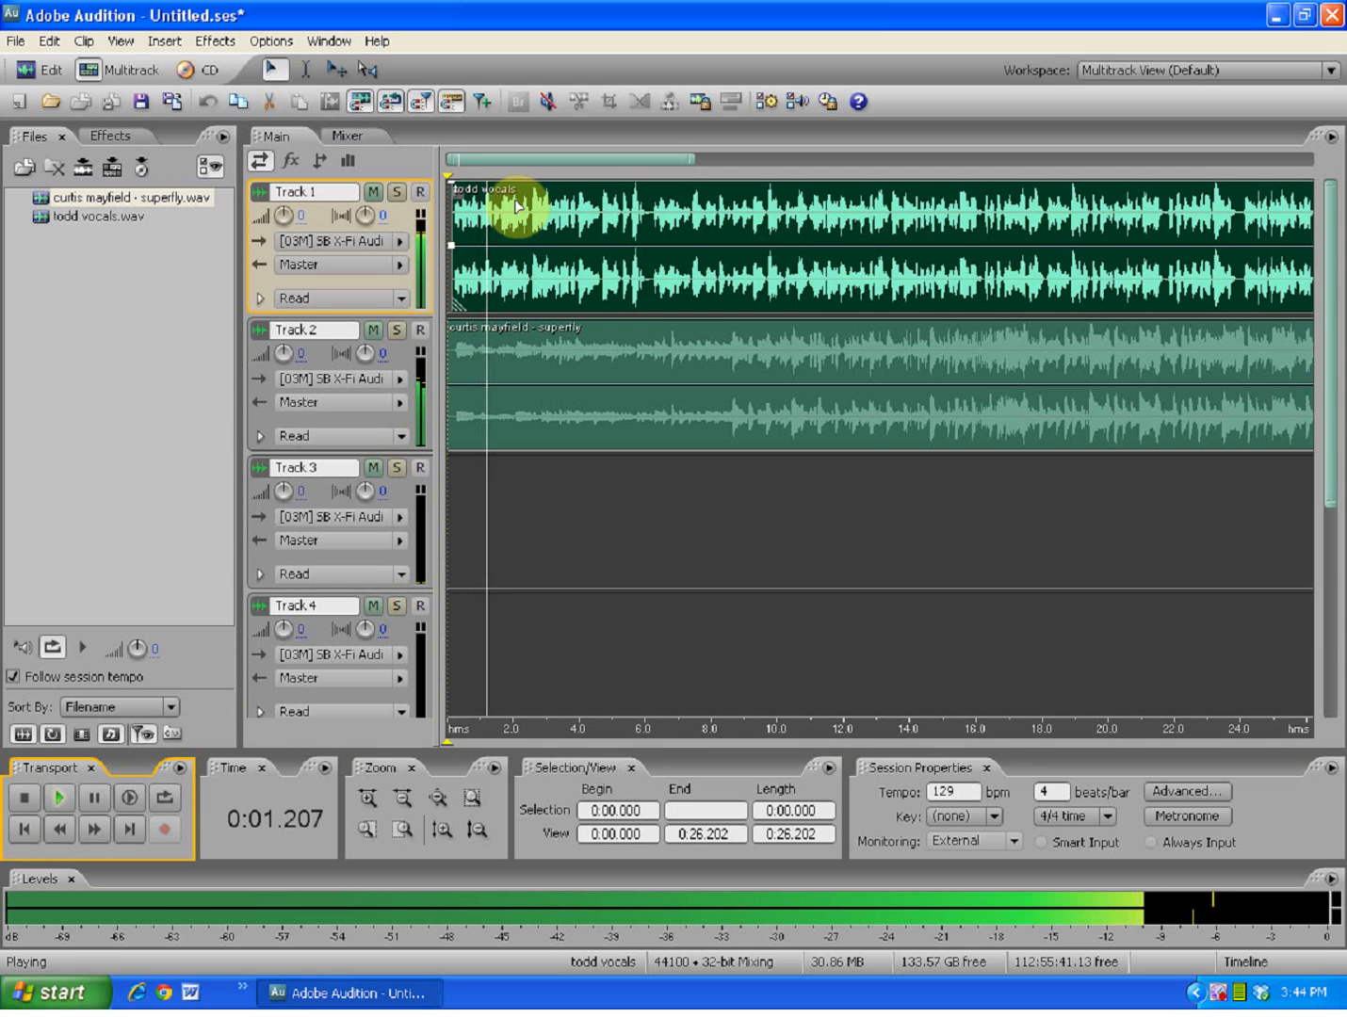
scroll(509, 160, "down", 1)
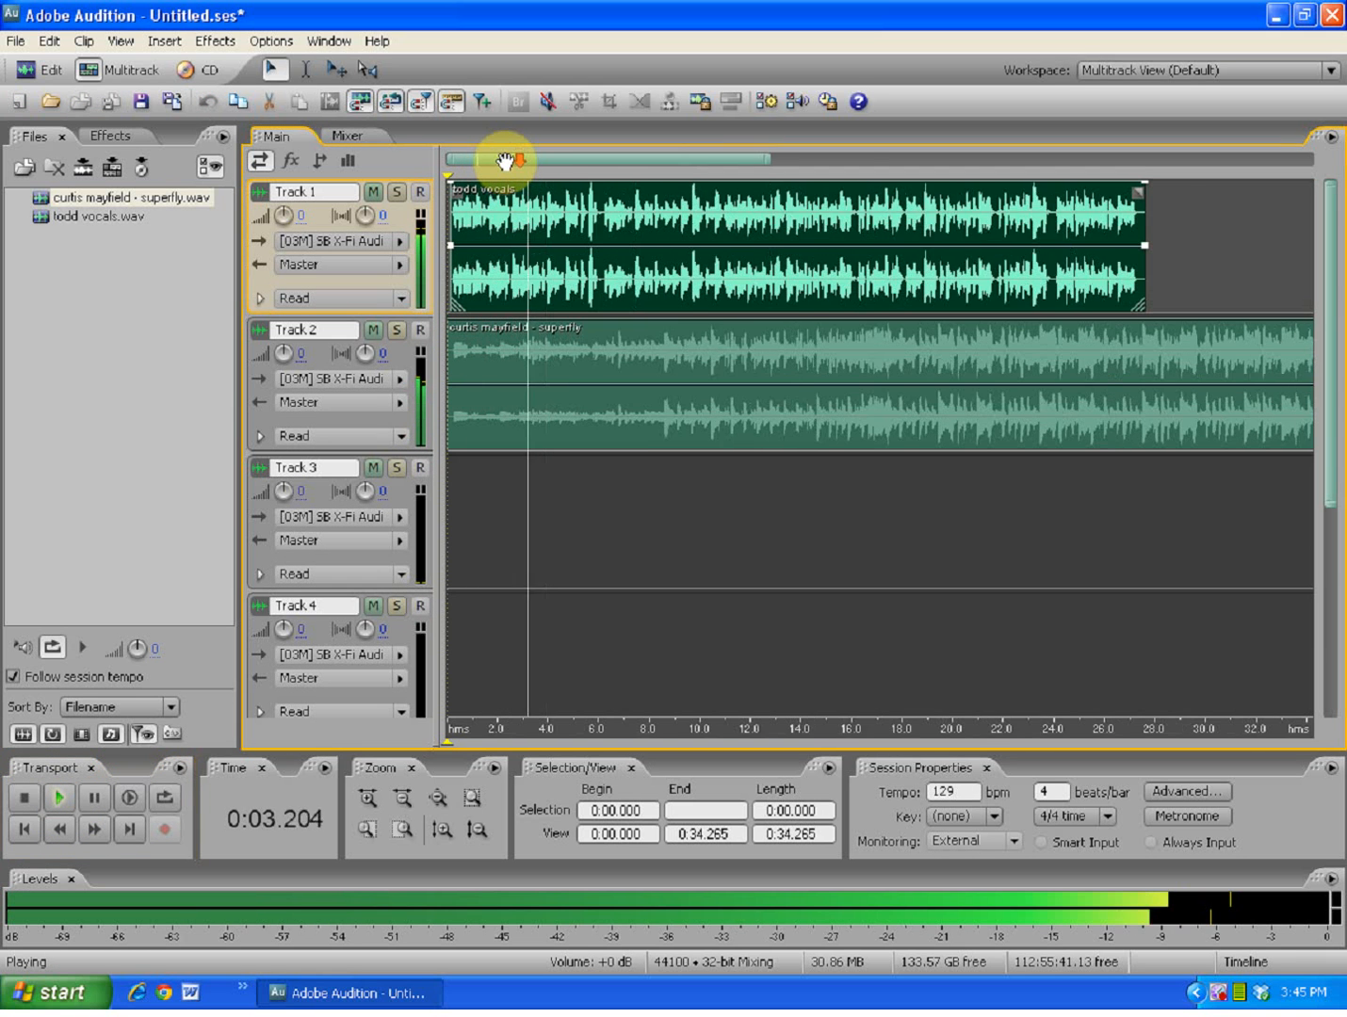
scroll(505, 161, "down", 1)
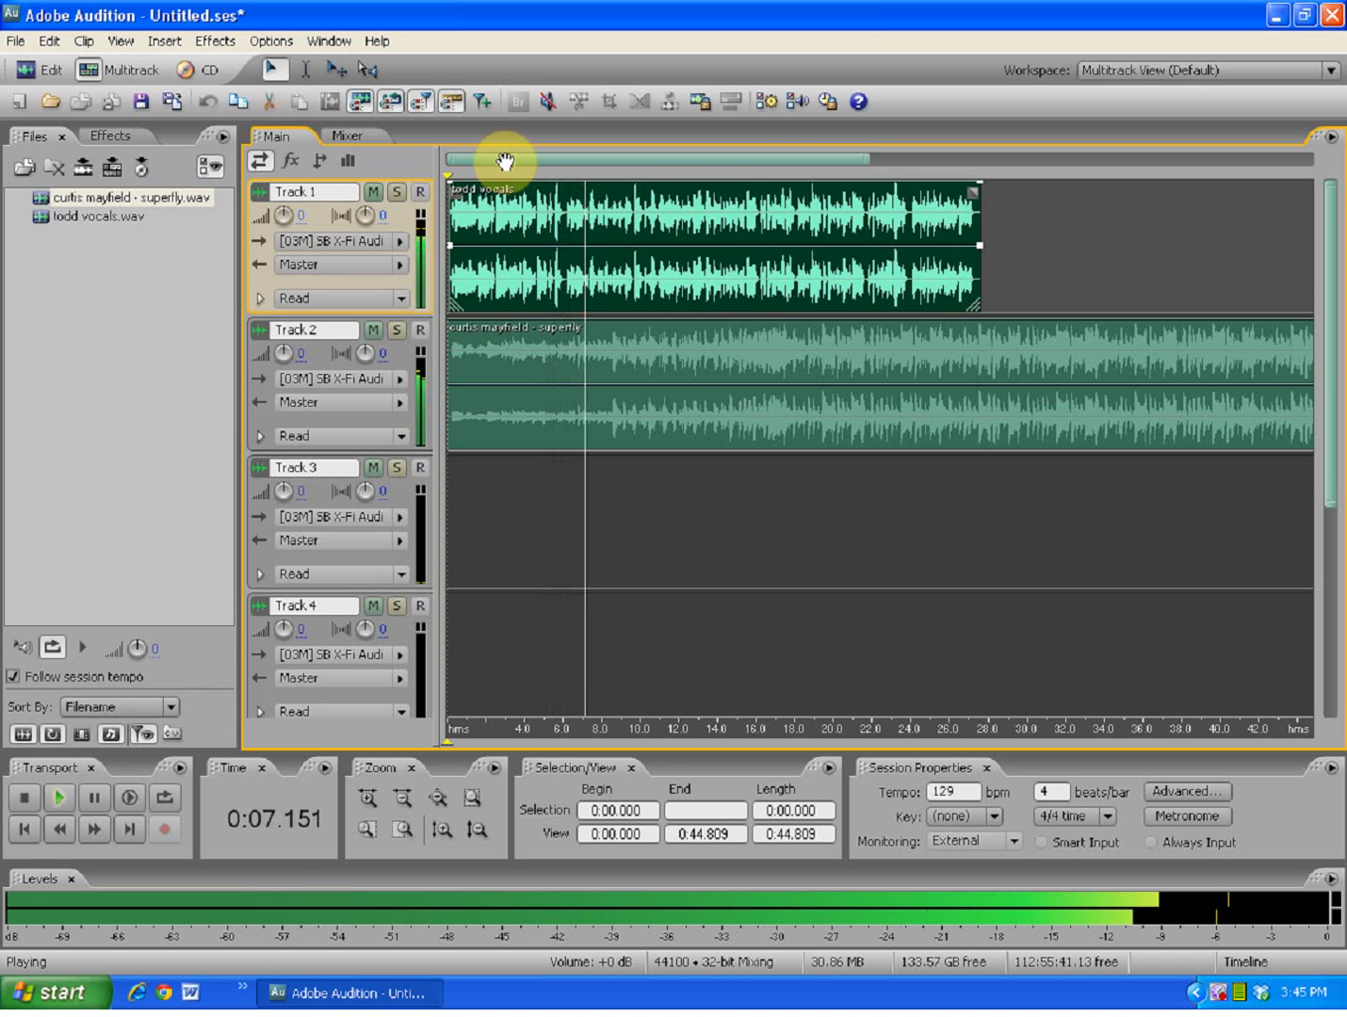
key("space")
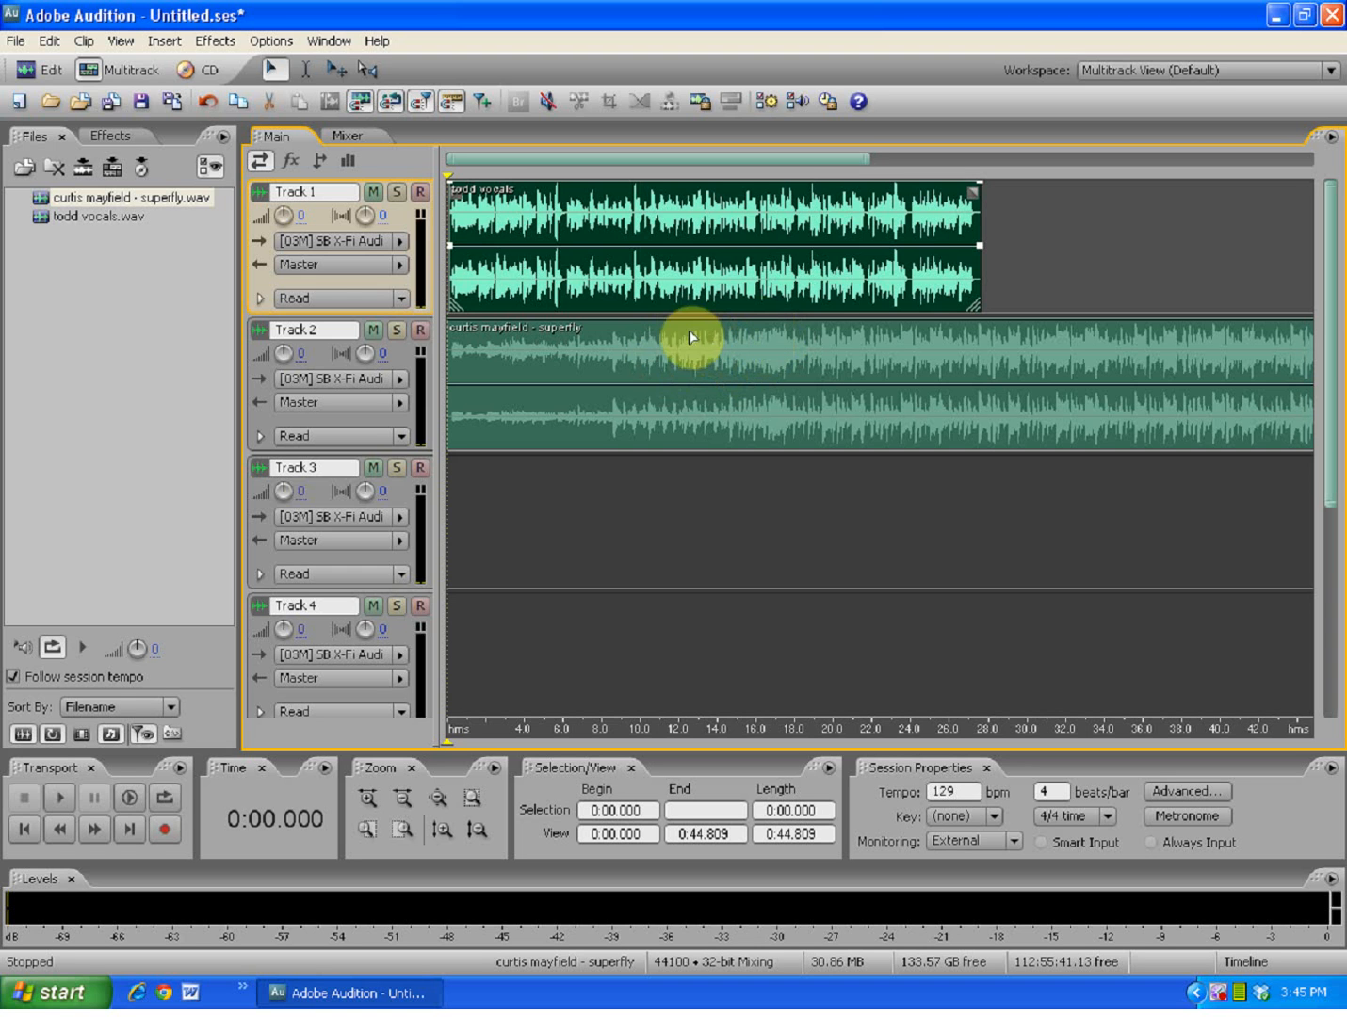
Play the mix from about 0:06.712 to hear where the music gets louder
left_click(578, 356)
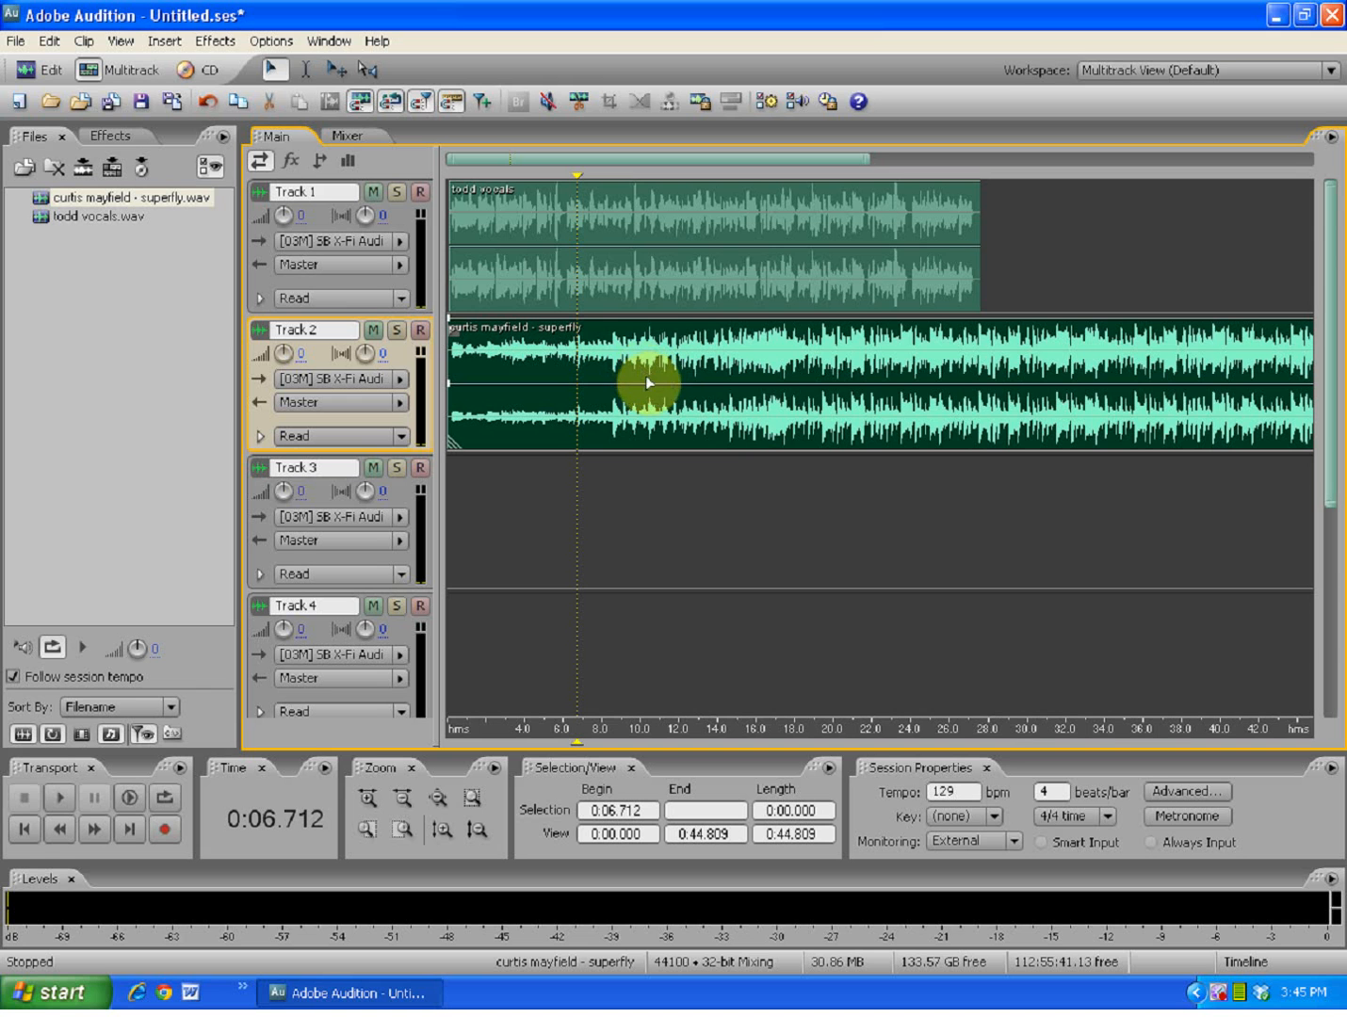
key("space")
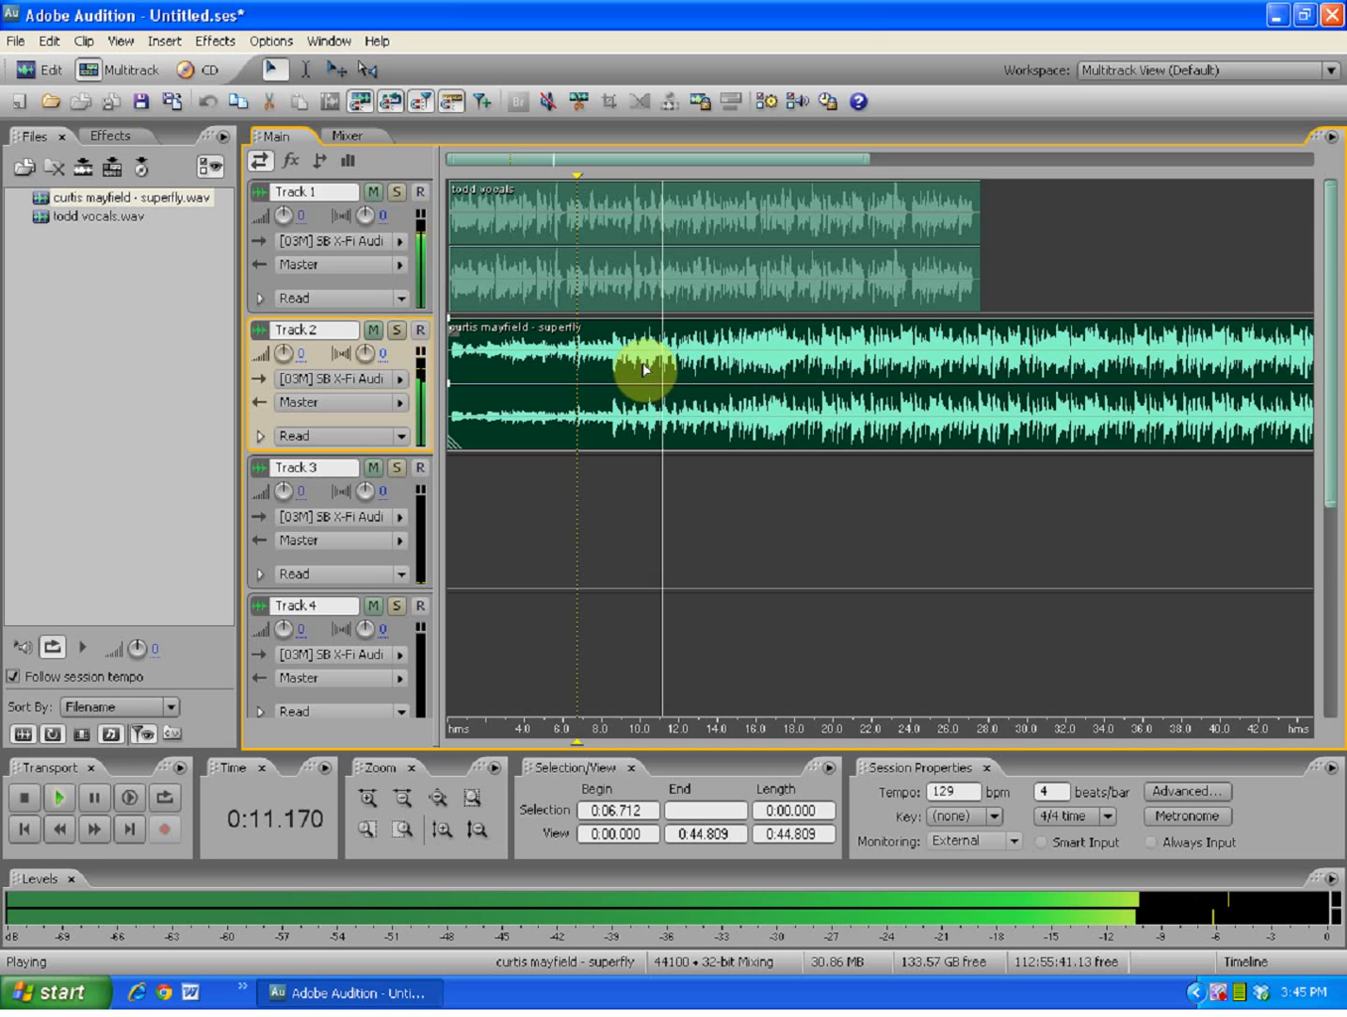
key("space")
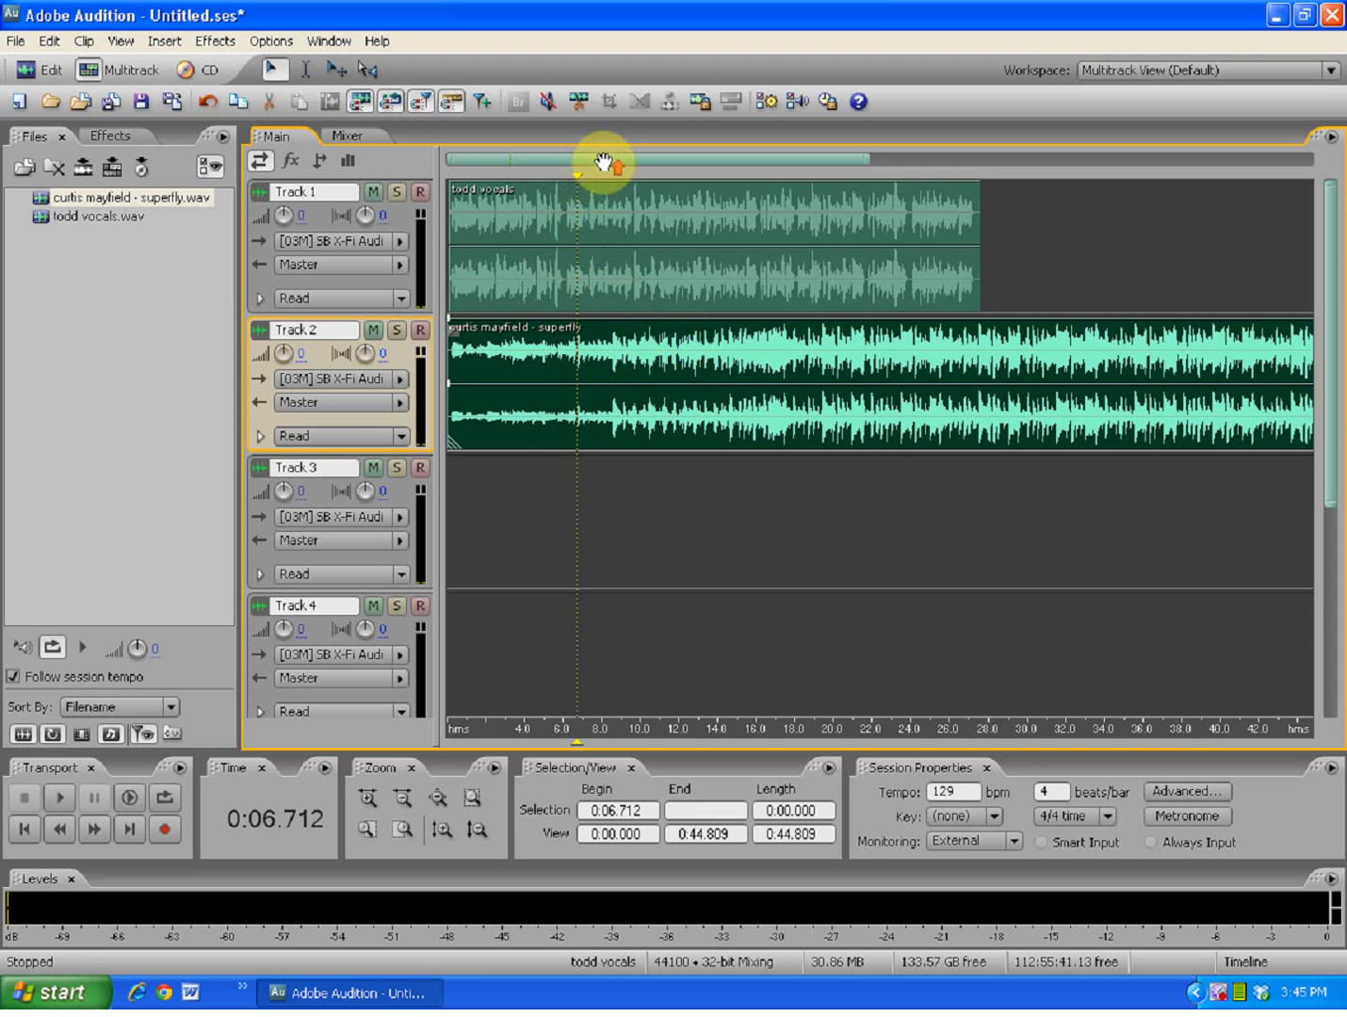
Add volume envelope points on the superfly clip at about 7.7 and 8.6 seconds, lowering the second to about -7.1 dB
scroll(603, 162, "up", 4)
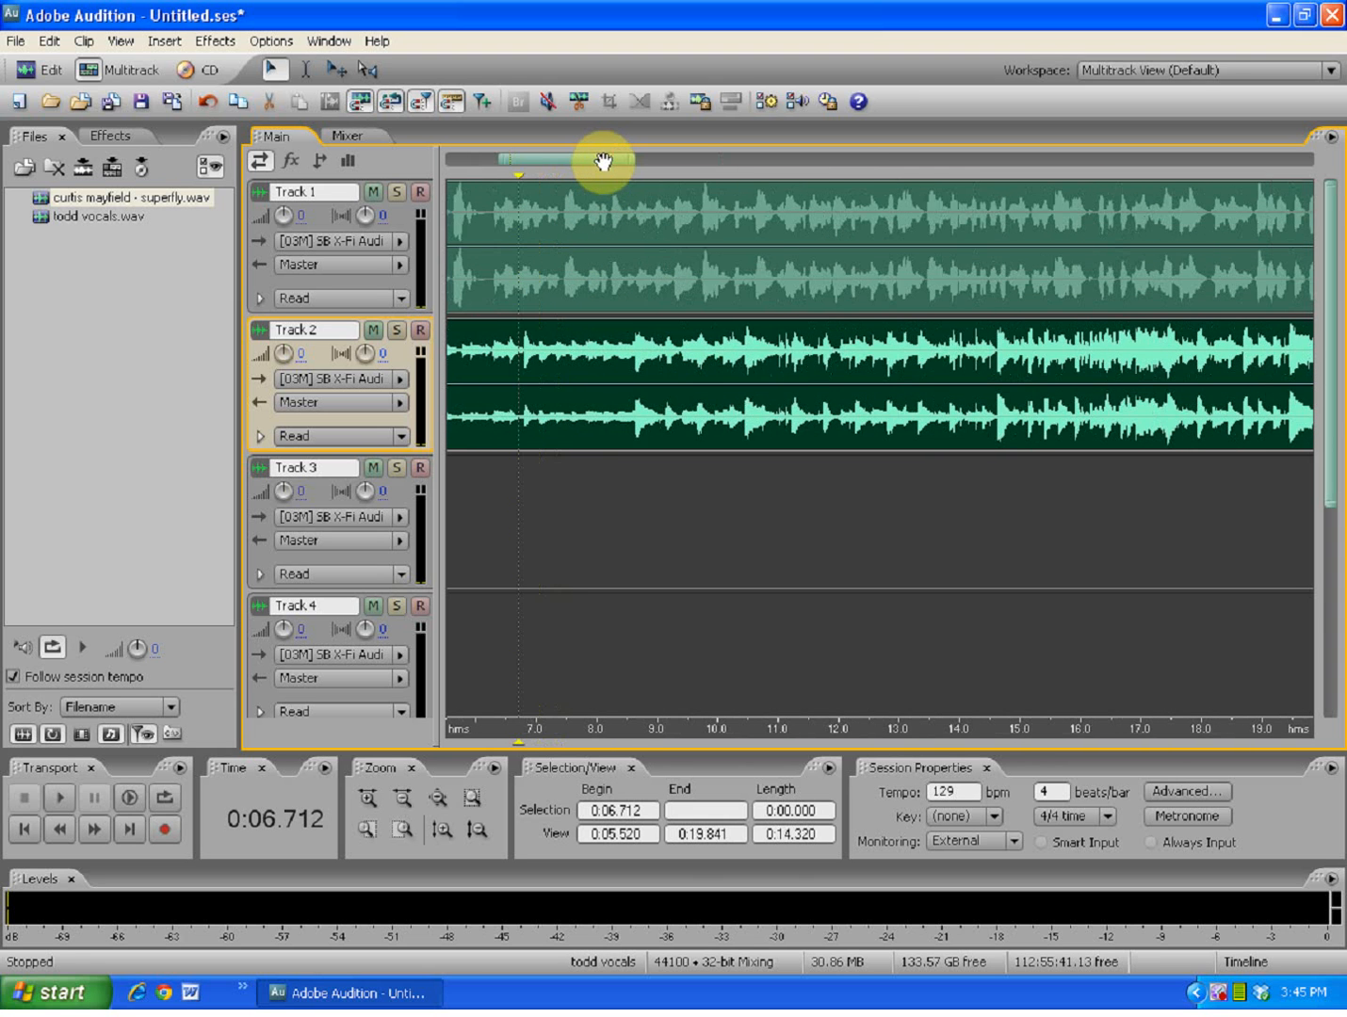
left_click(568, 322)
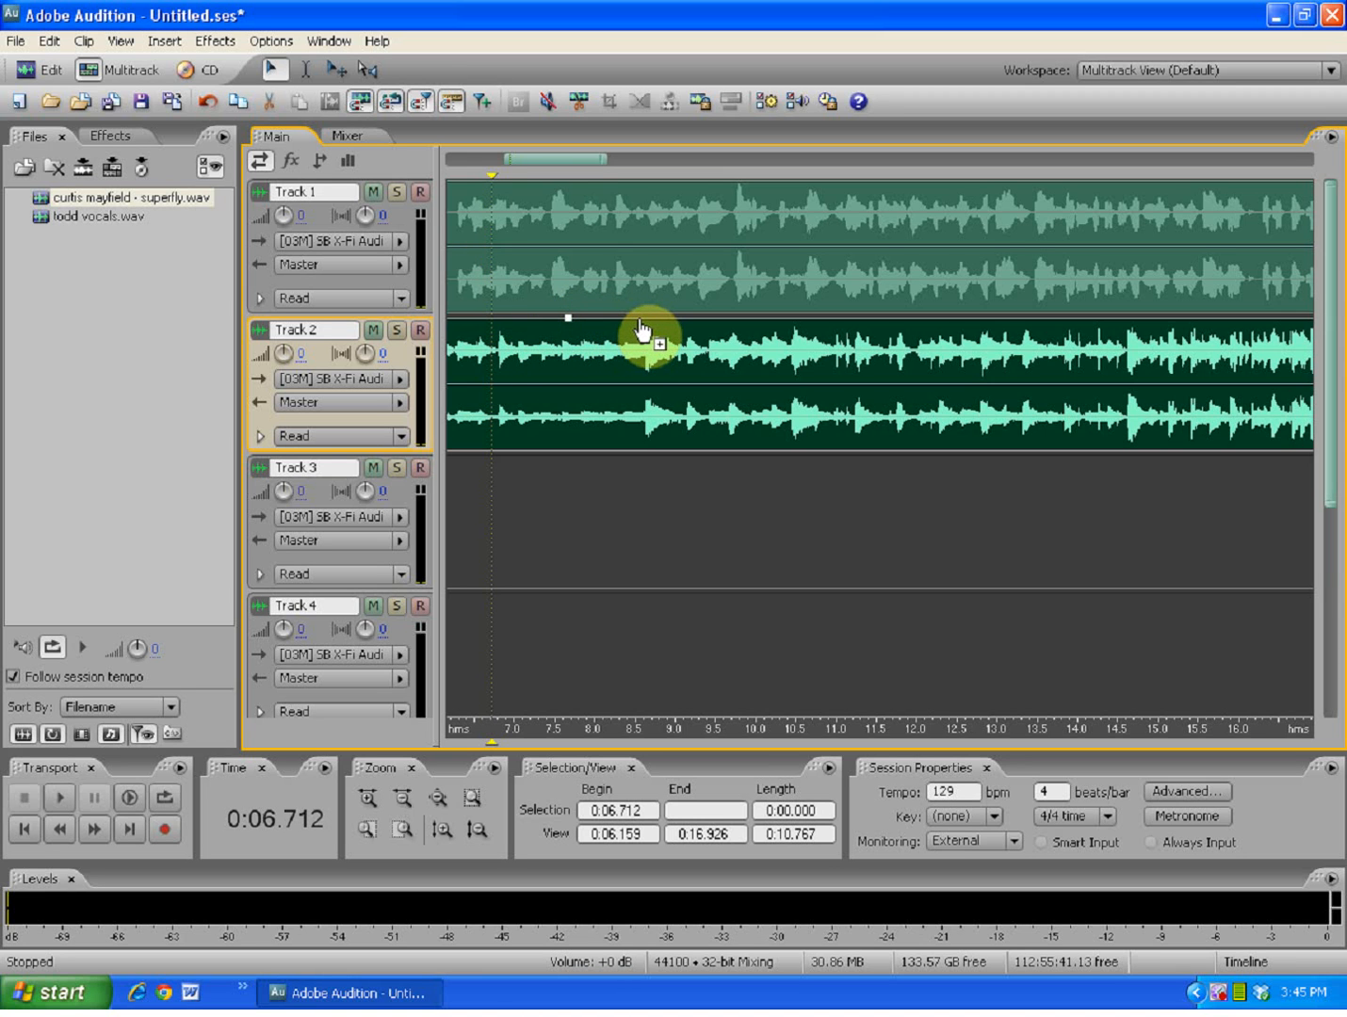
left_click_drag(640, 321, 648, 403)
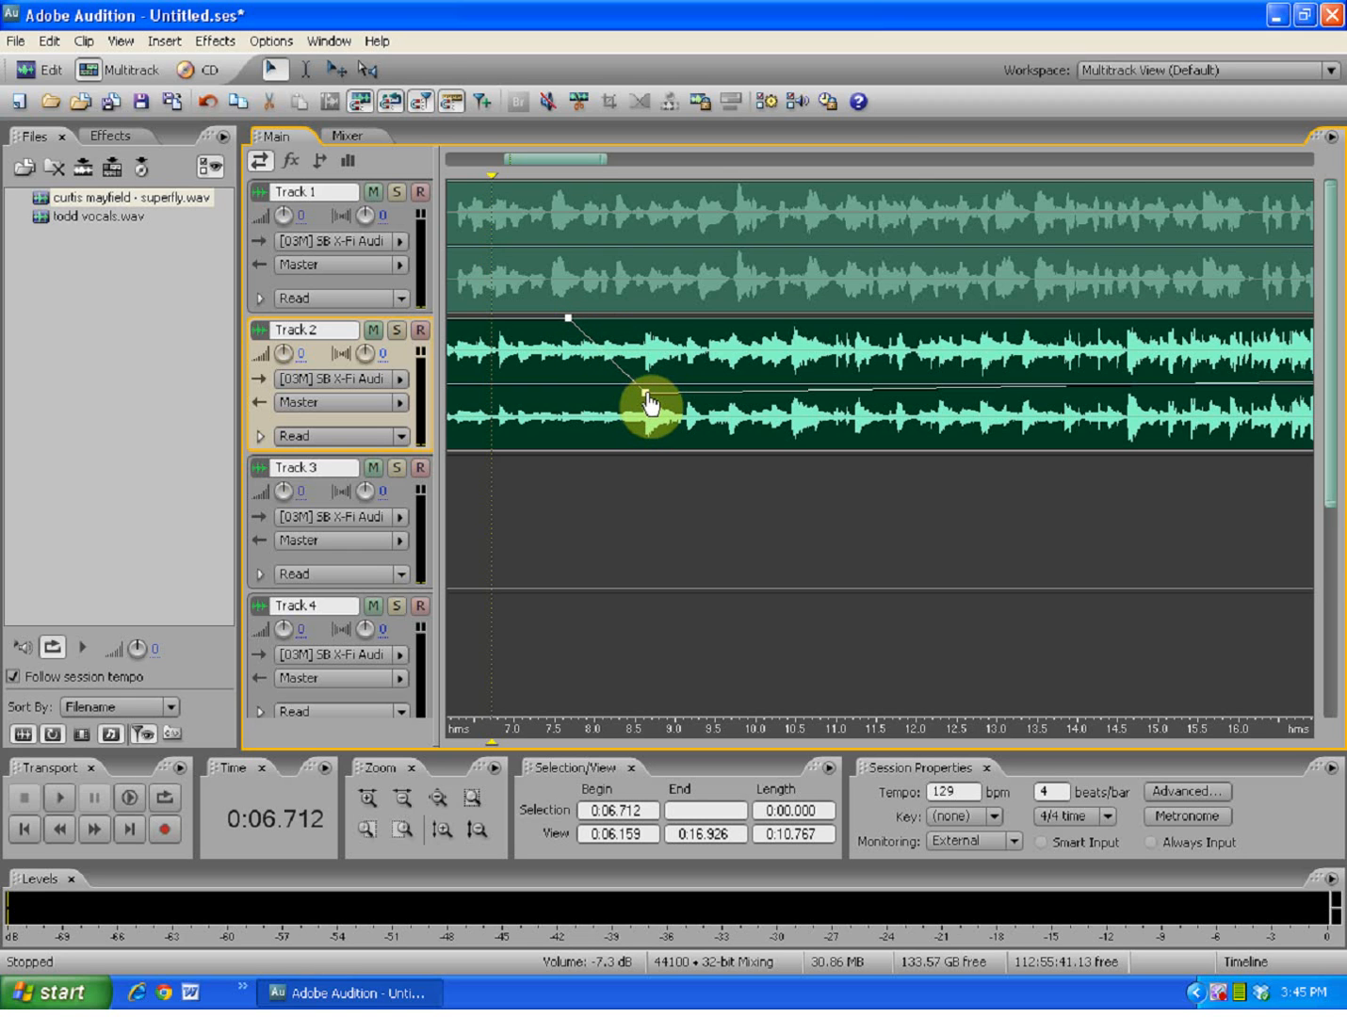
mouse_move(649, 403)
left_mouse_down()
mouse_move(649, 389)
mouse_move(649, 403)
left_mouse_up()
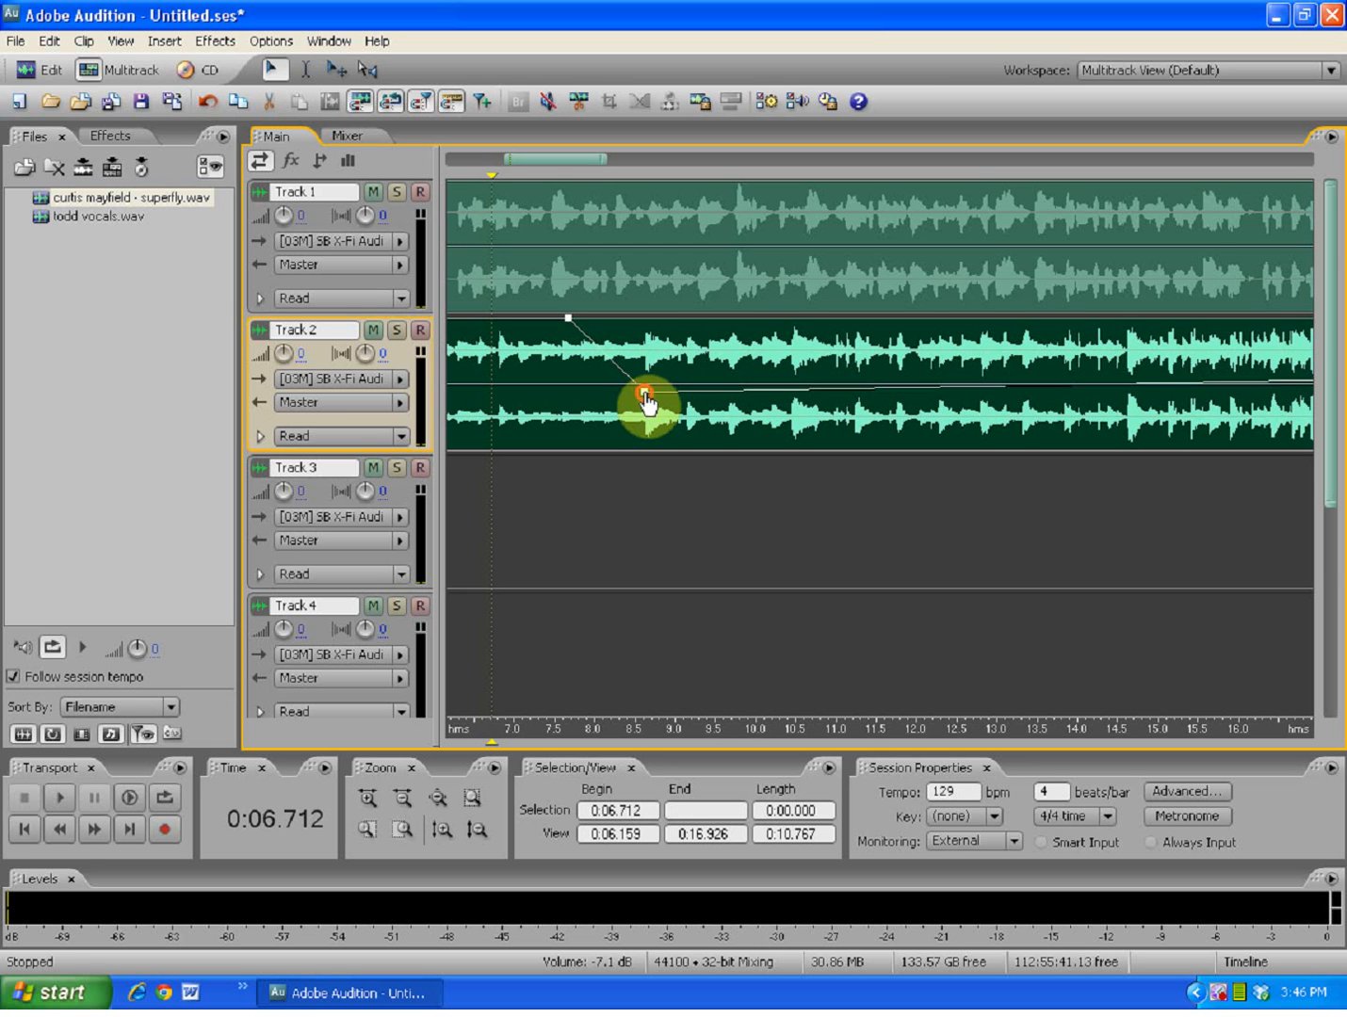
Replay the mix from 0:06.712 to check the lowered music volume under the vocals
scroll(612, 322, "down", 1)
scroll(603, 328, "up", 1)
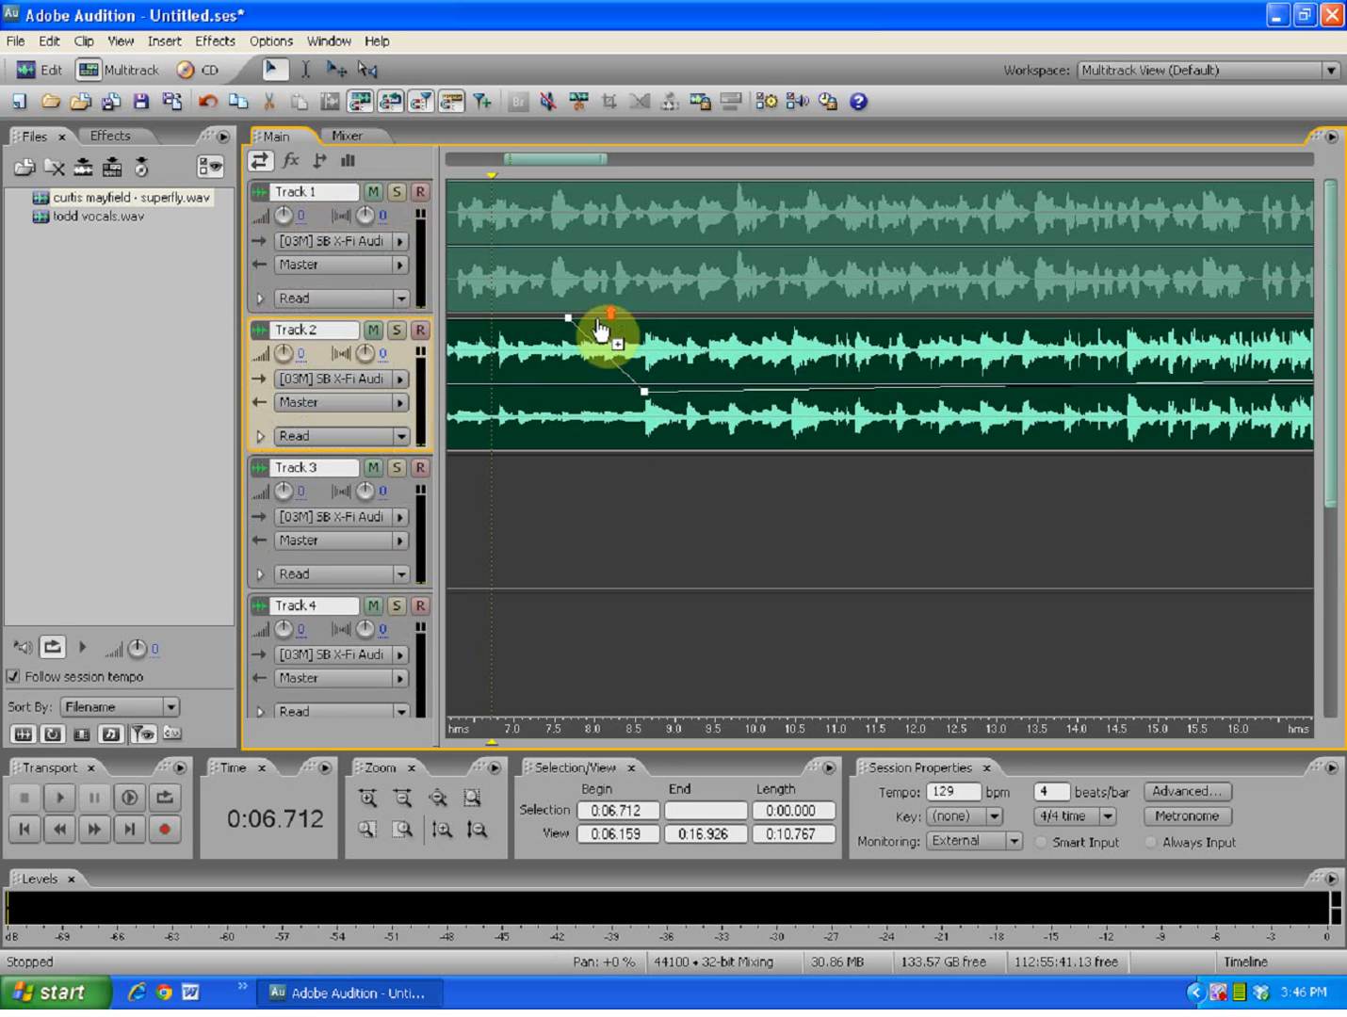
scroll(558, 158, "down", 3)
scroll(552, 158, "down", 1)
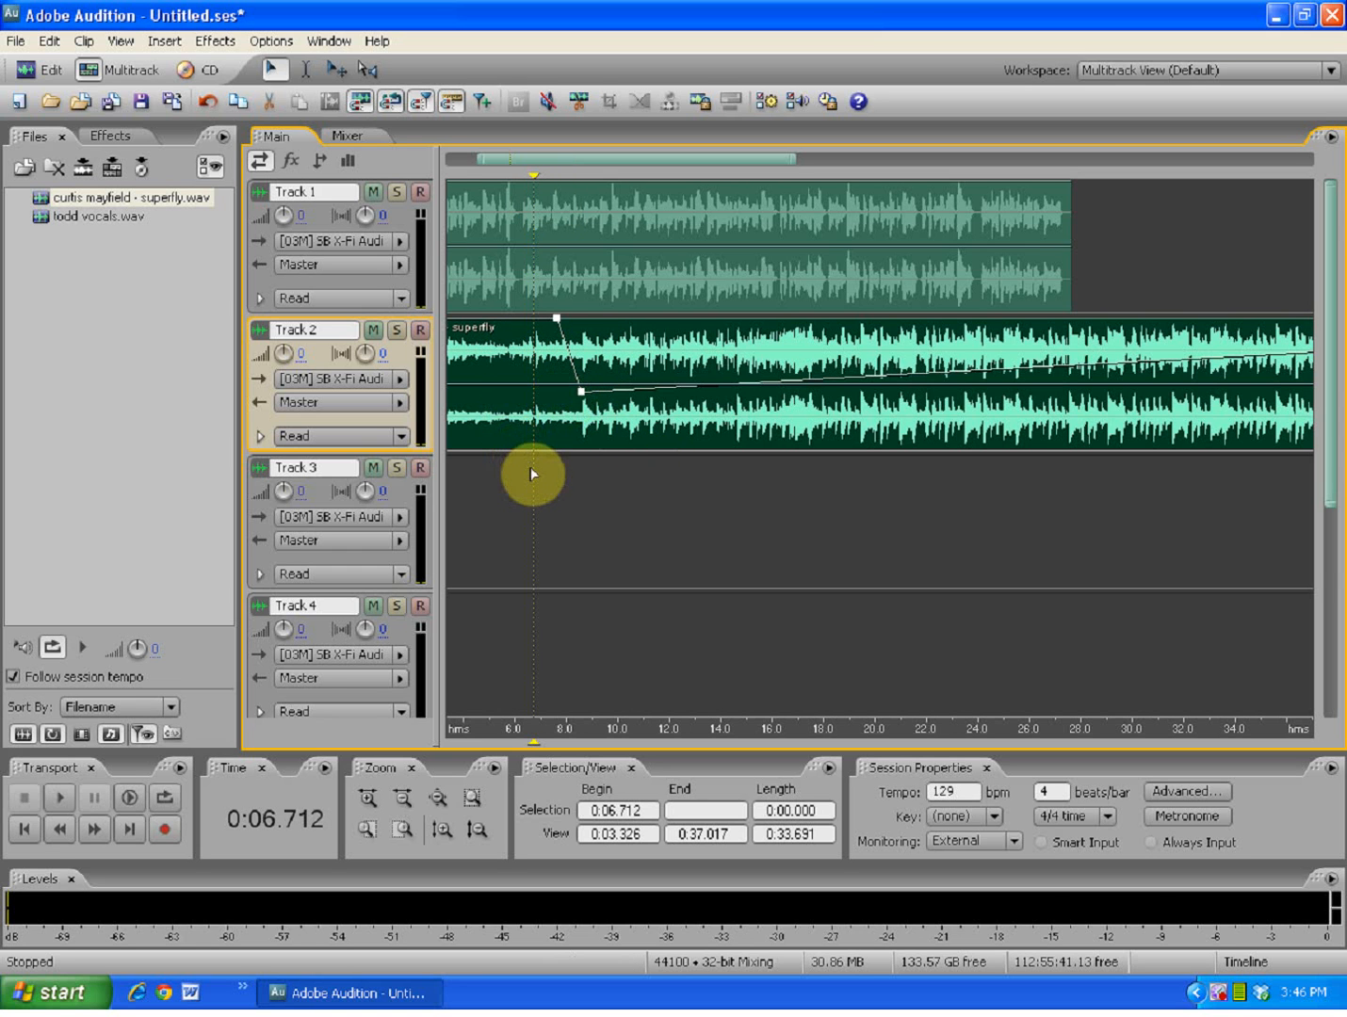
key("space")
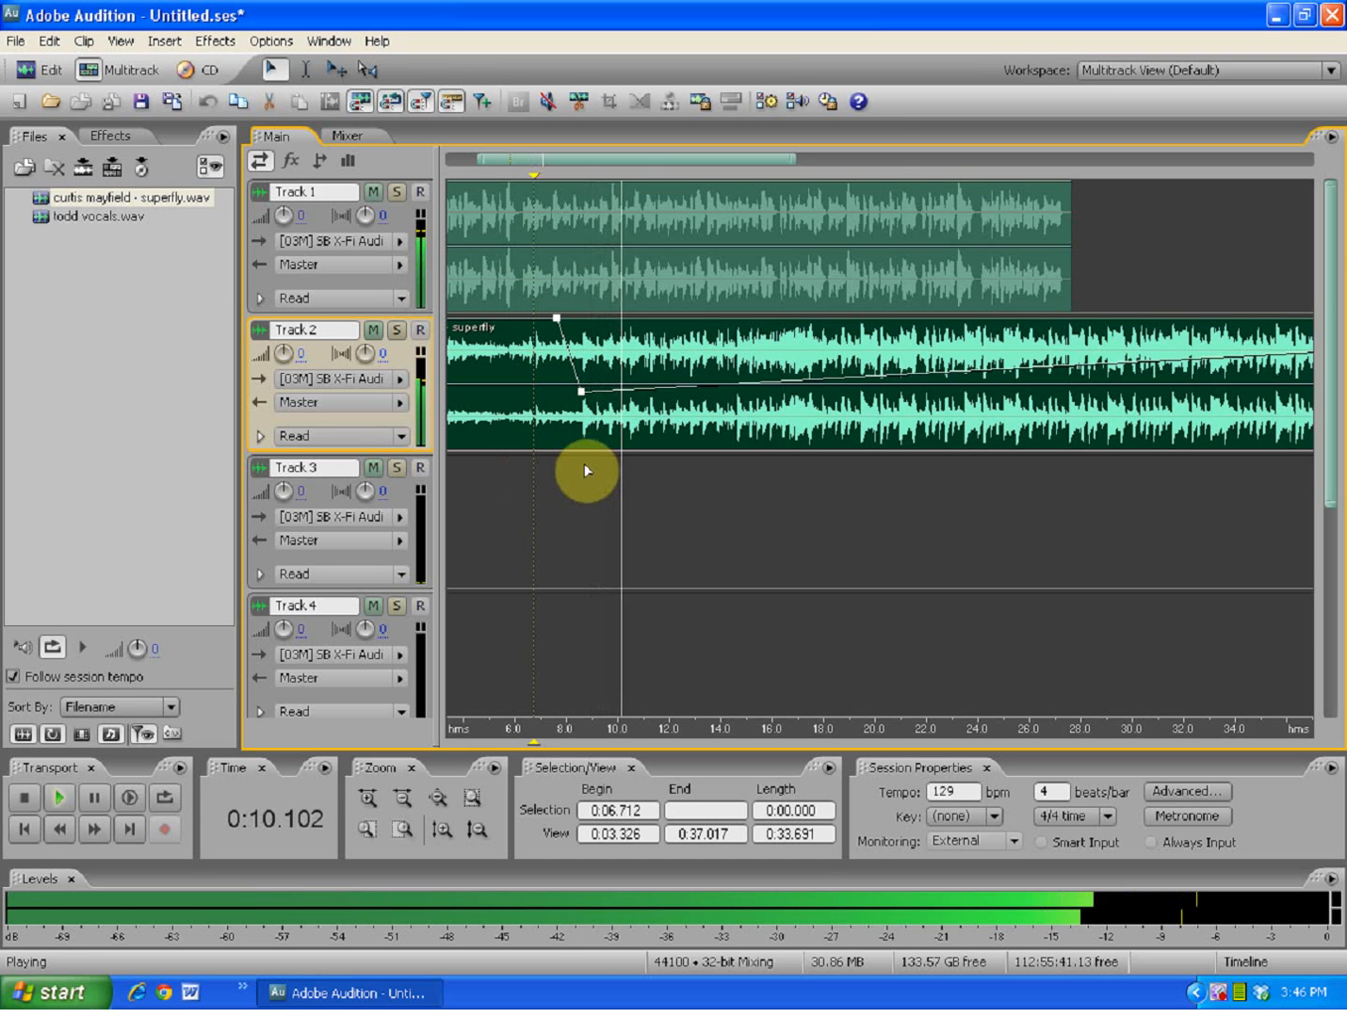
key("space")
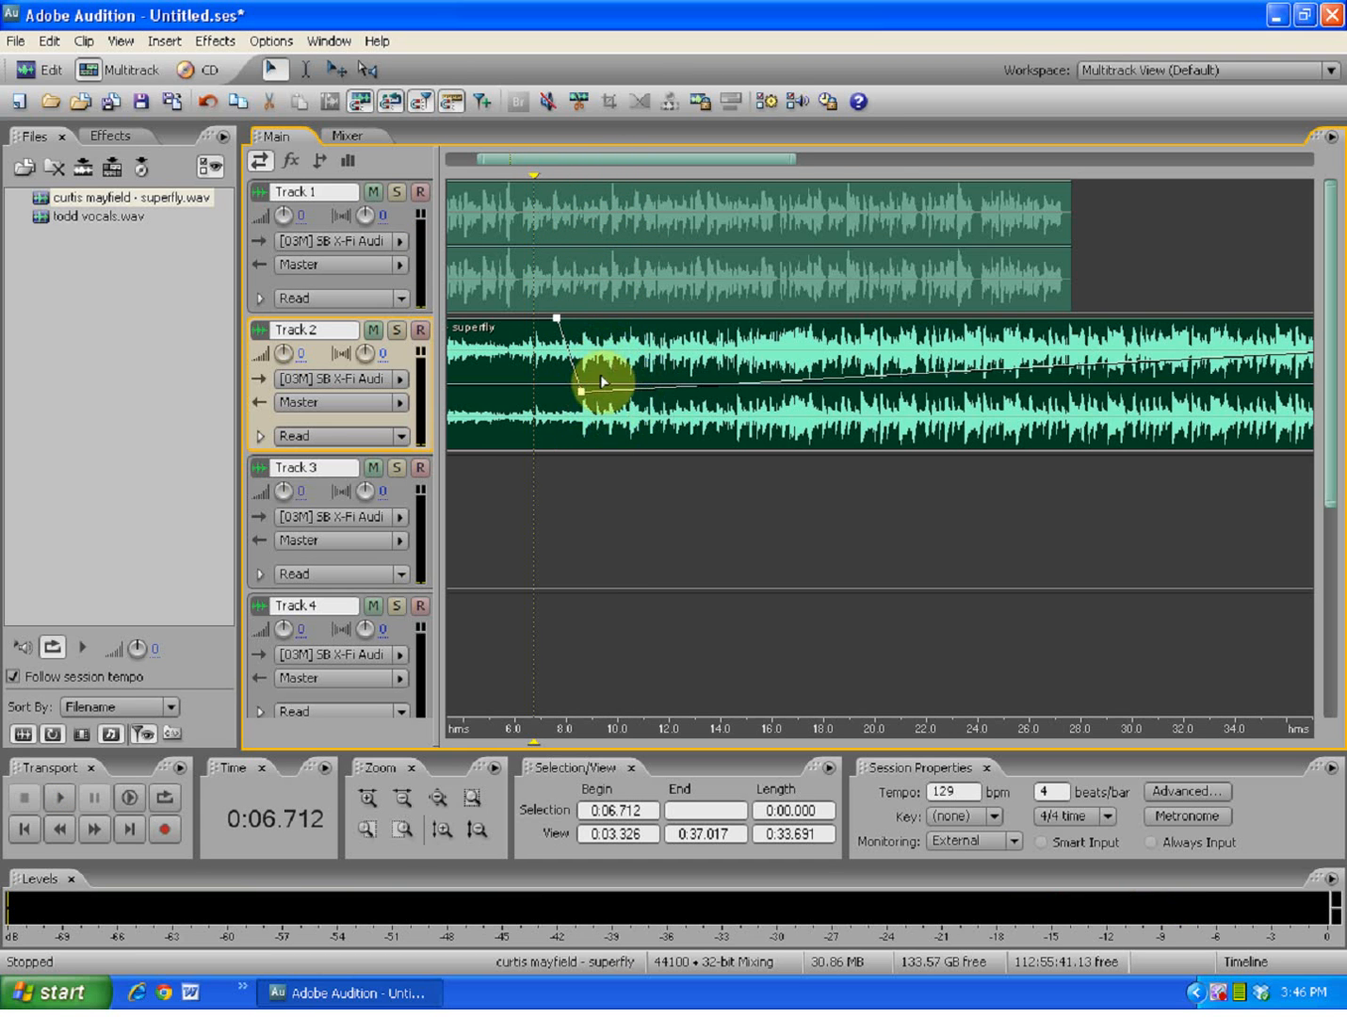
Lower the superfly clip's final volume envelope point and its point at about 8.6 seconds to form a level line to the clip's end
double_click(554, 156)
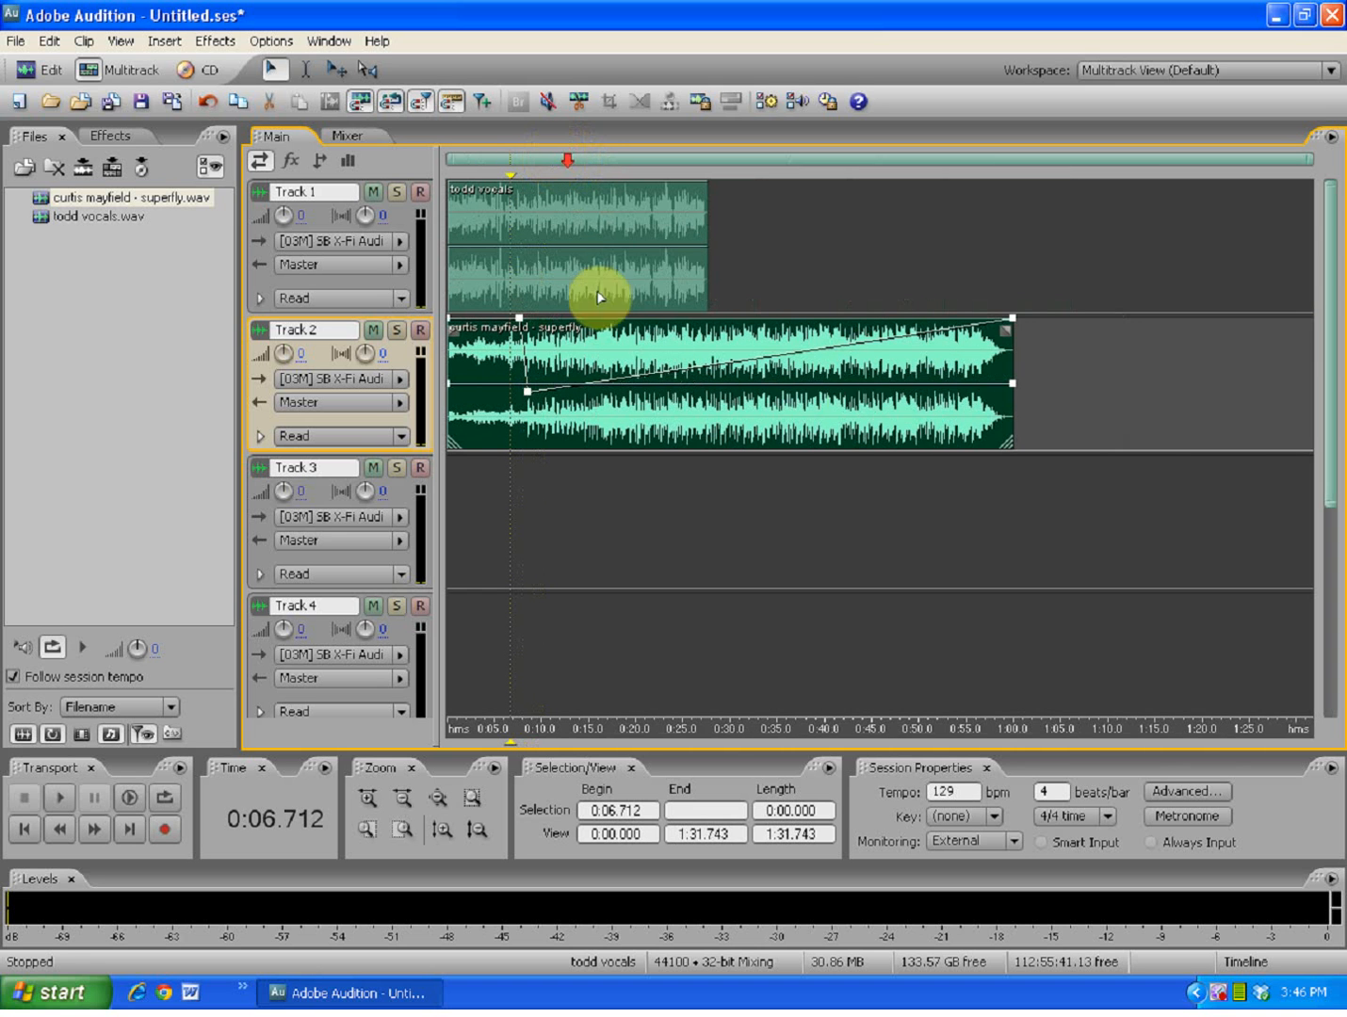
left_click(1012, 318)
left_click_drag(1014, 327, 1038, 408)
left_click(528, 392)
left_click_drag(526, 390, 526, 401)
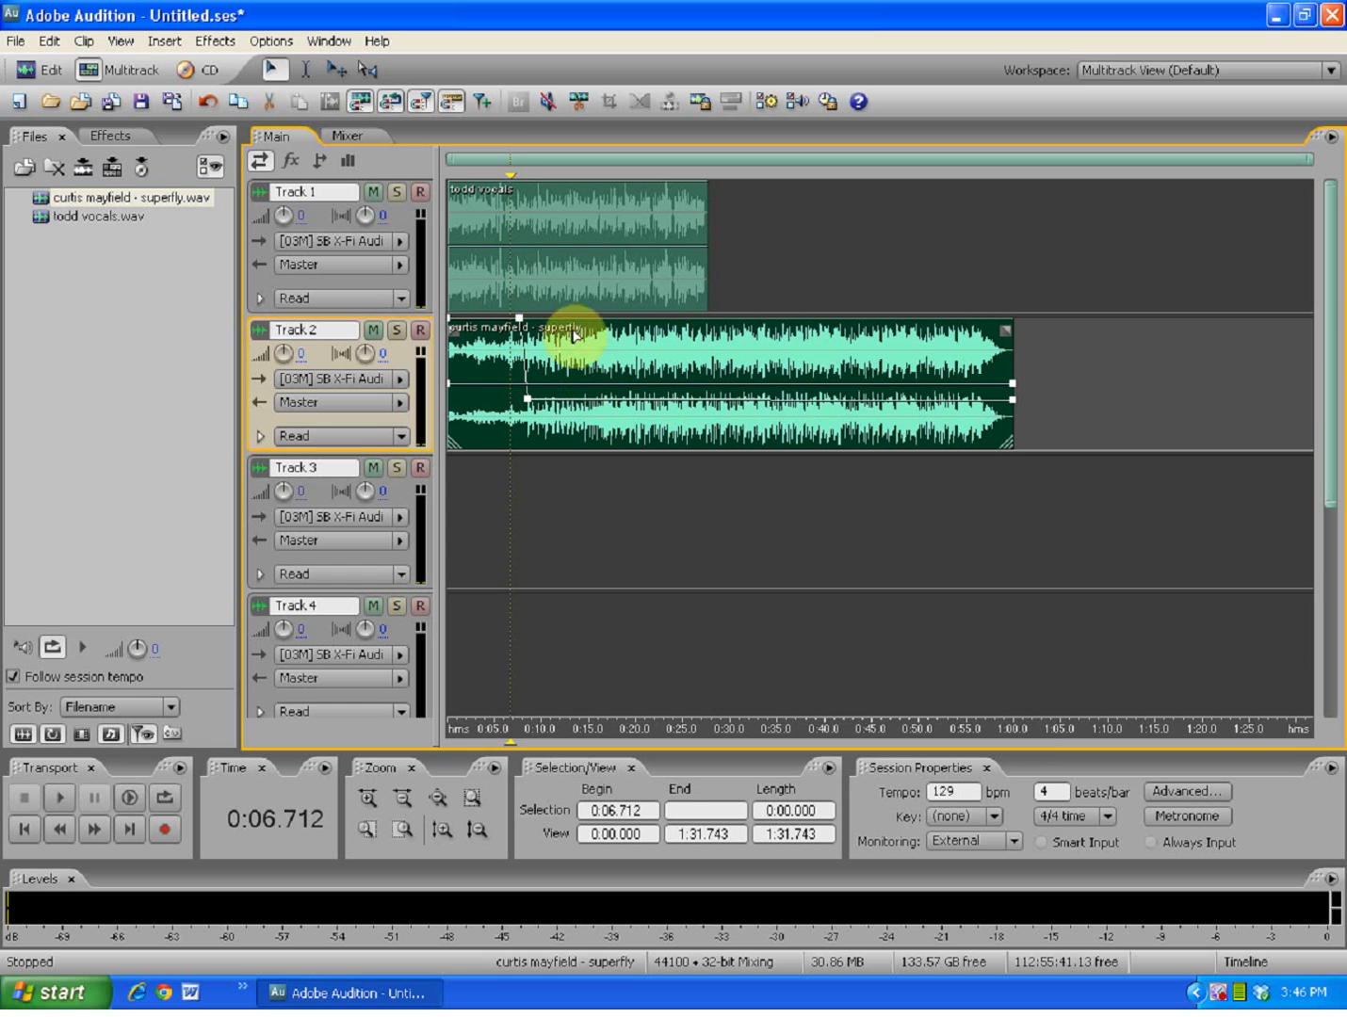
scroll(514, 157, "up", 6)
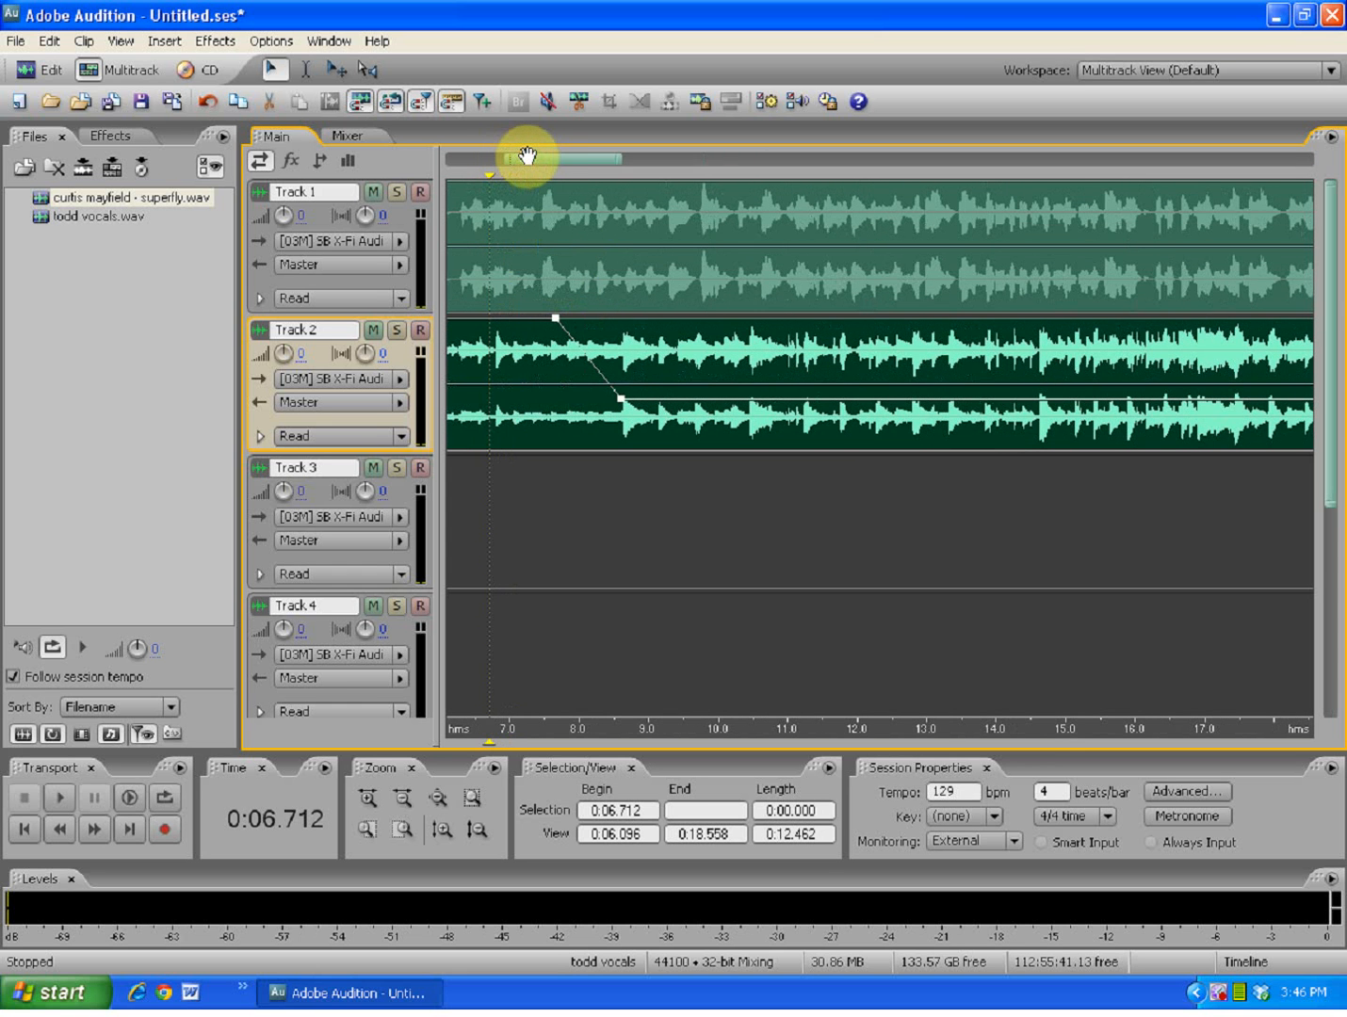
Trim the end of the superfly clip to about 28.2 seconds and fade it out from about 26.4 seconds
scroll(525, 154, "down", 6)
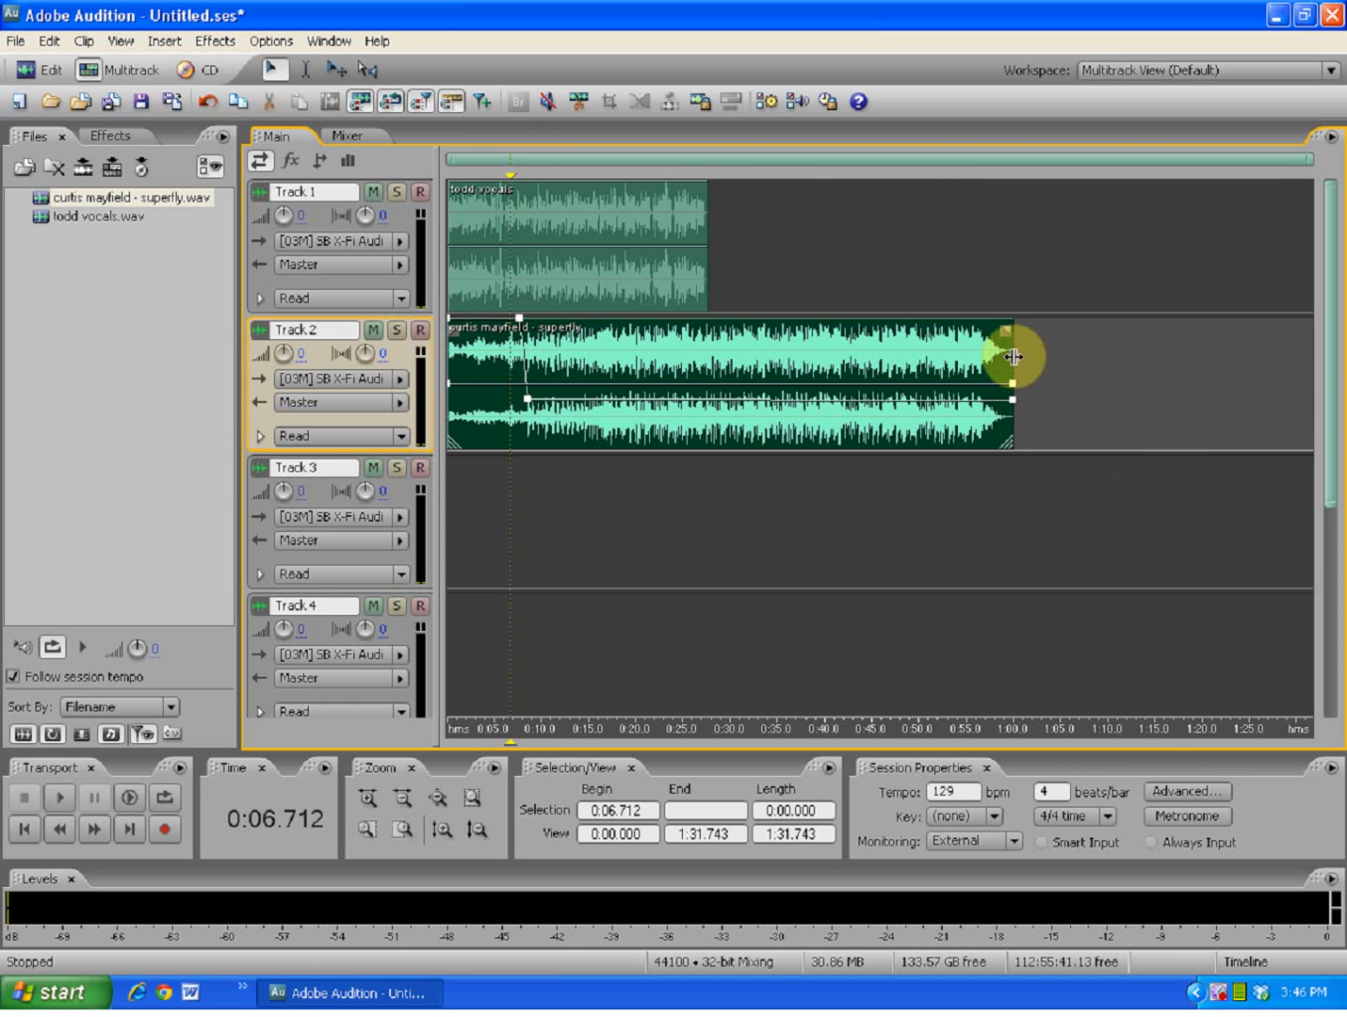
left_click_drag(1013, 355, 723, 355)
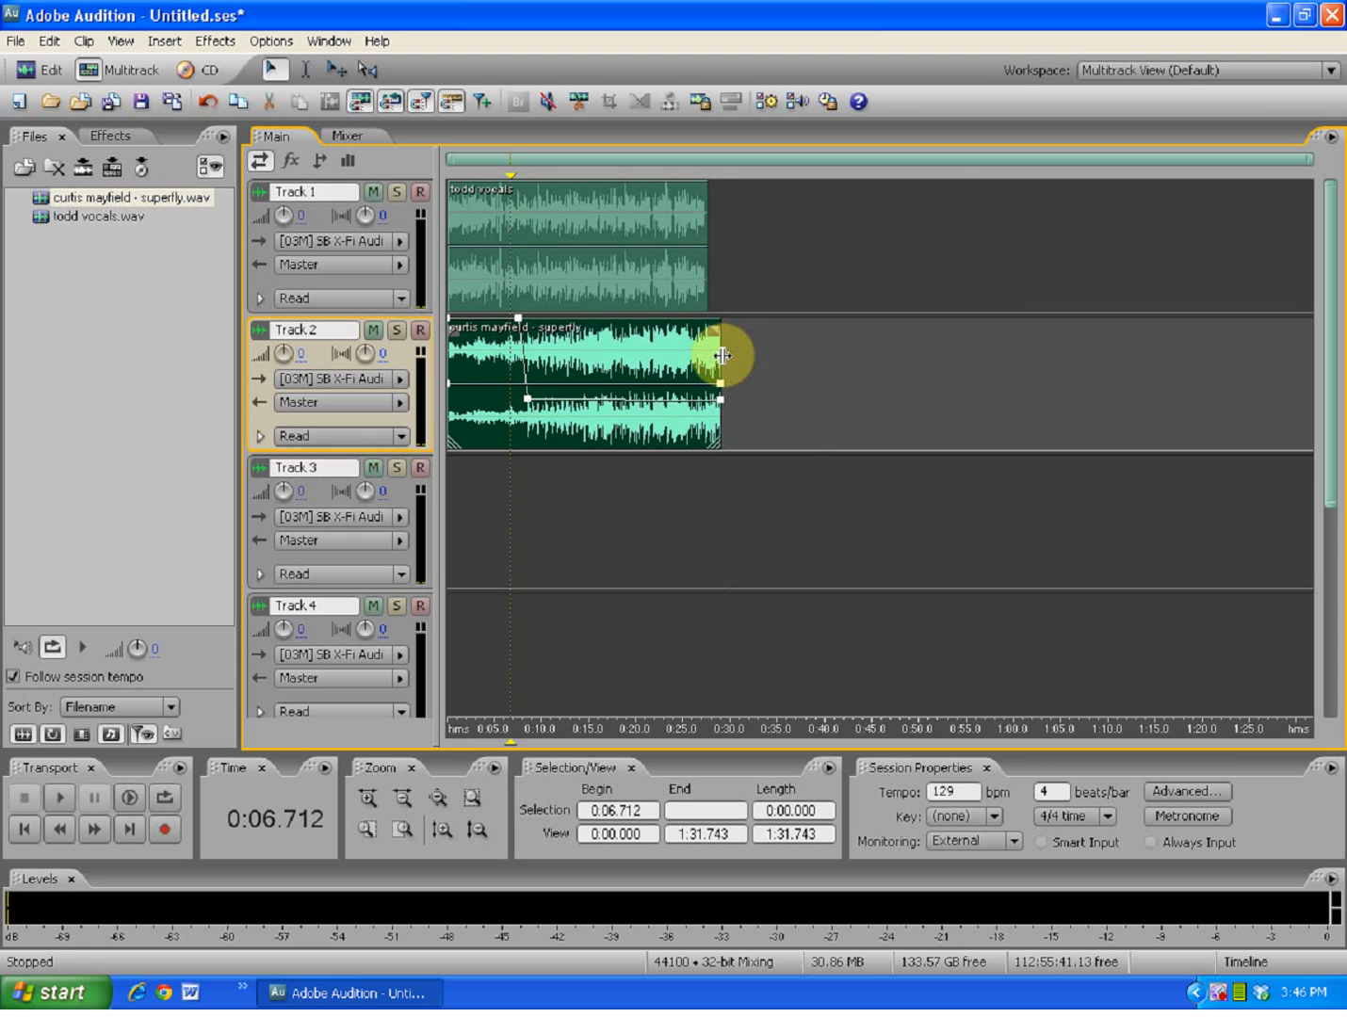
scroll(708, 156, "up", 5)
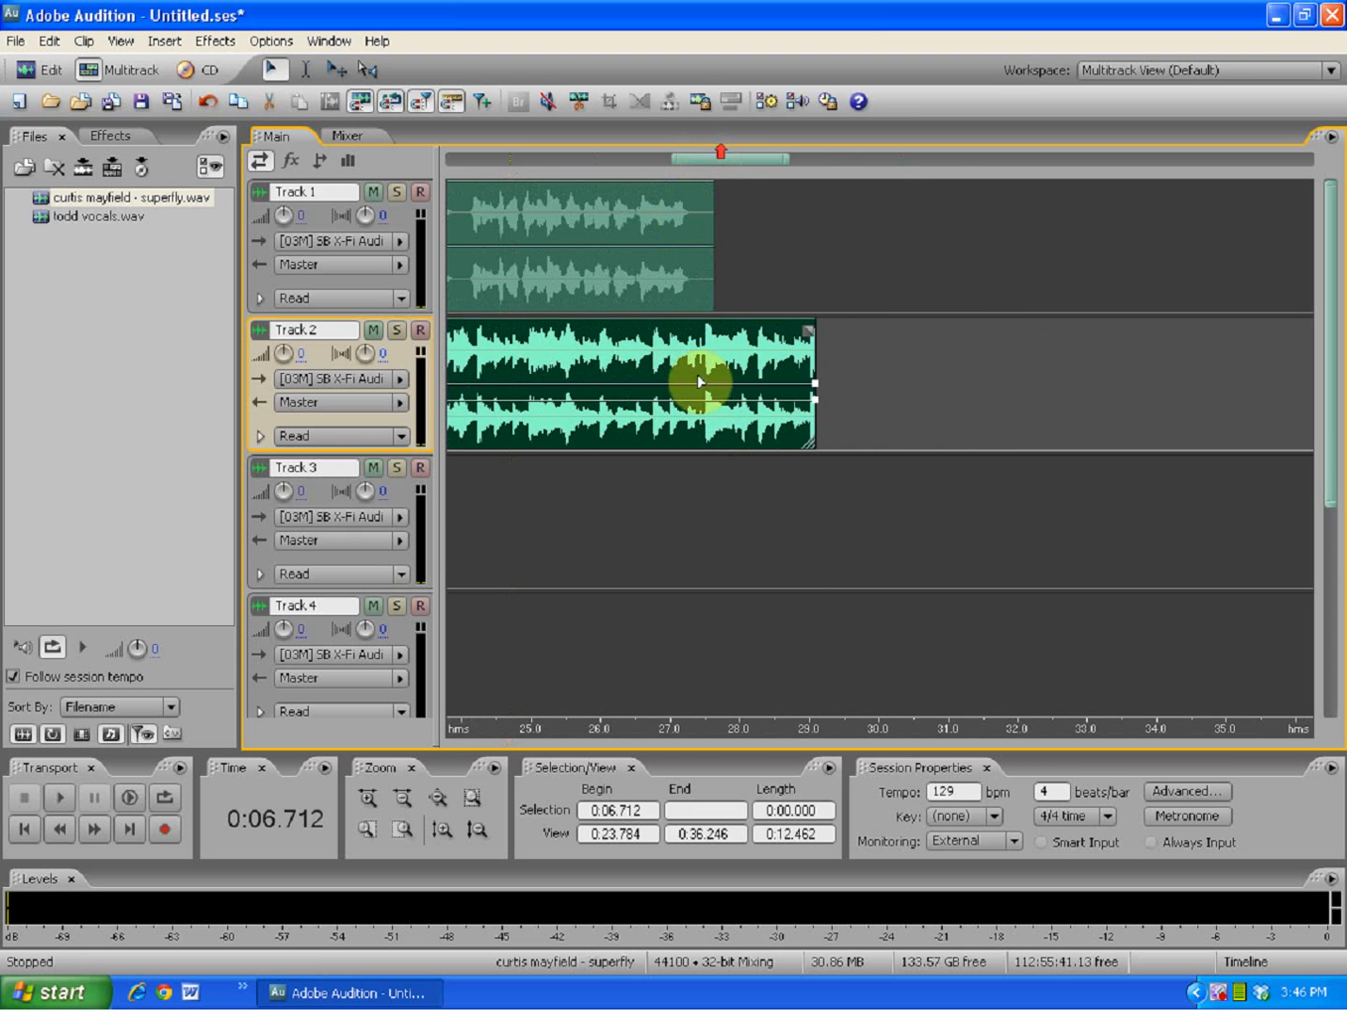
left_click(632, 276)
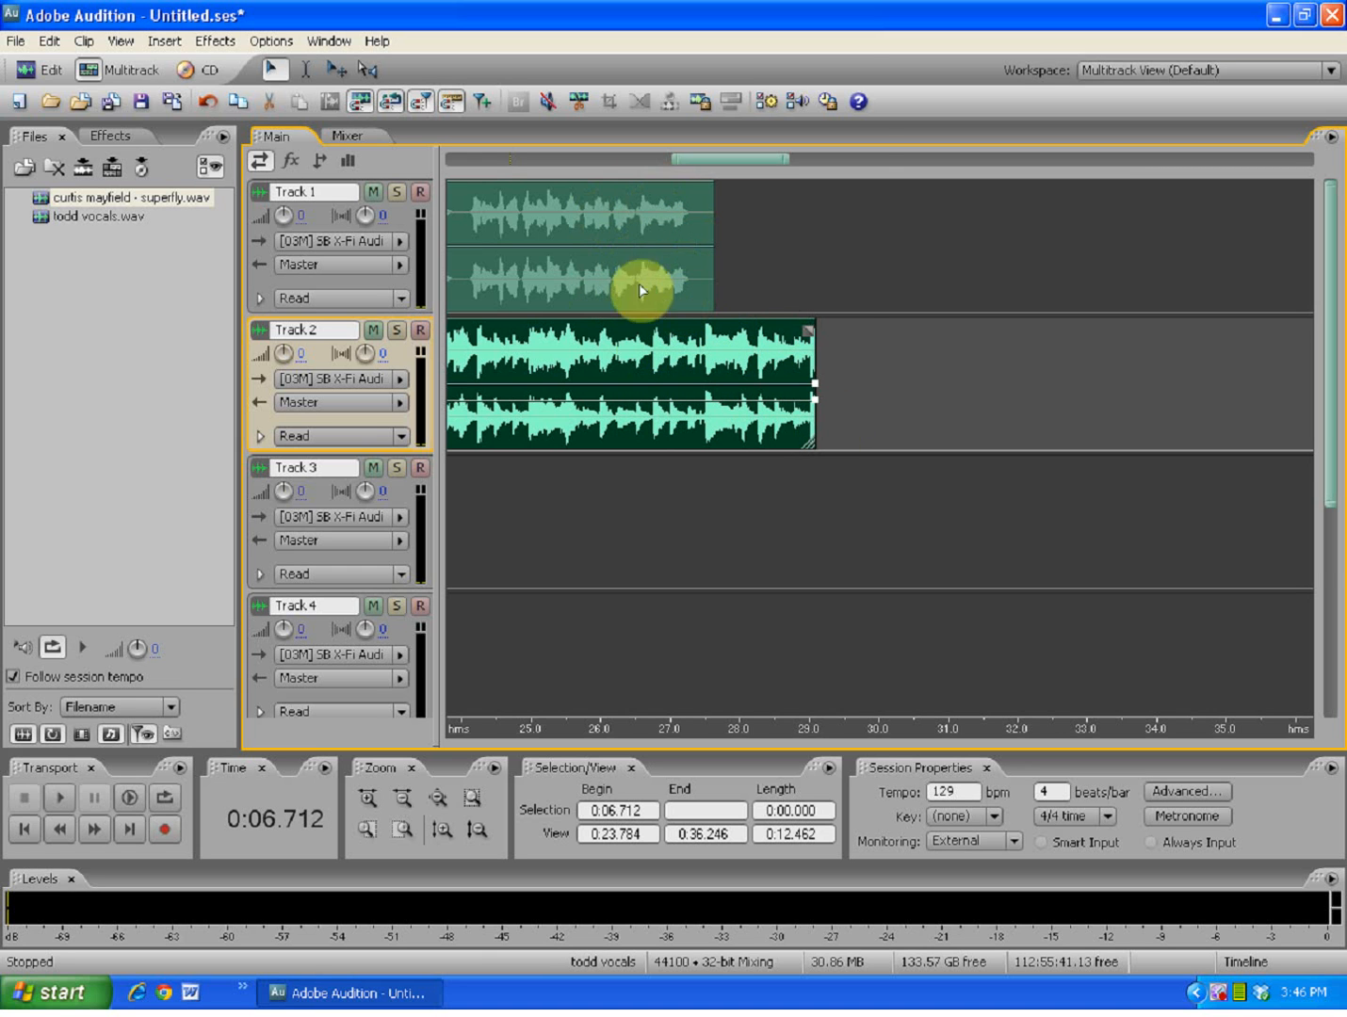
left_click_drag(816, 349, 755, 349)
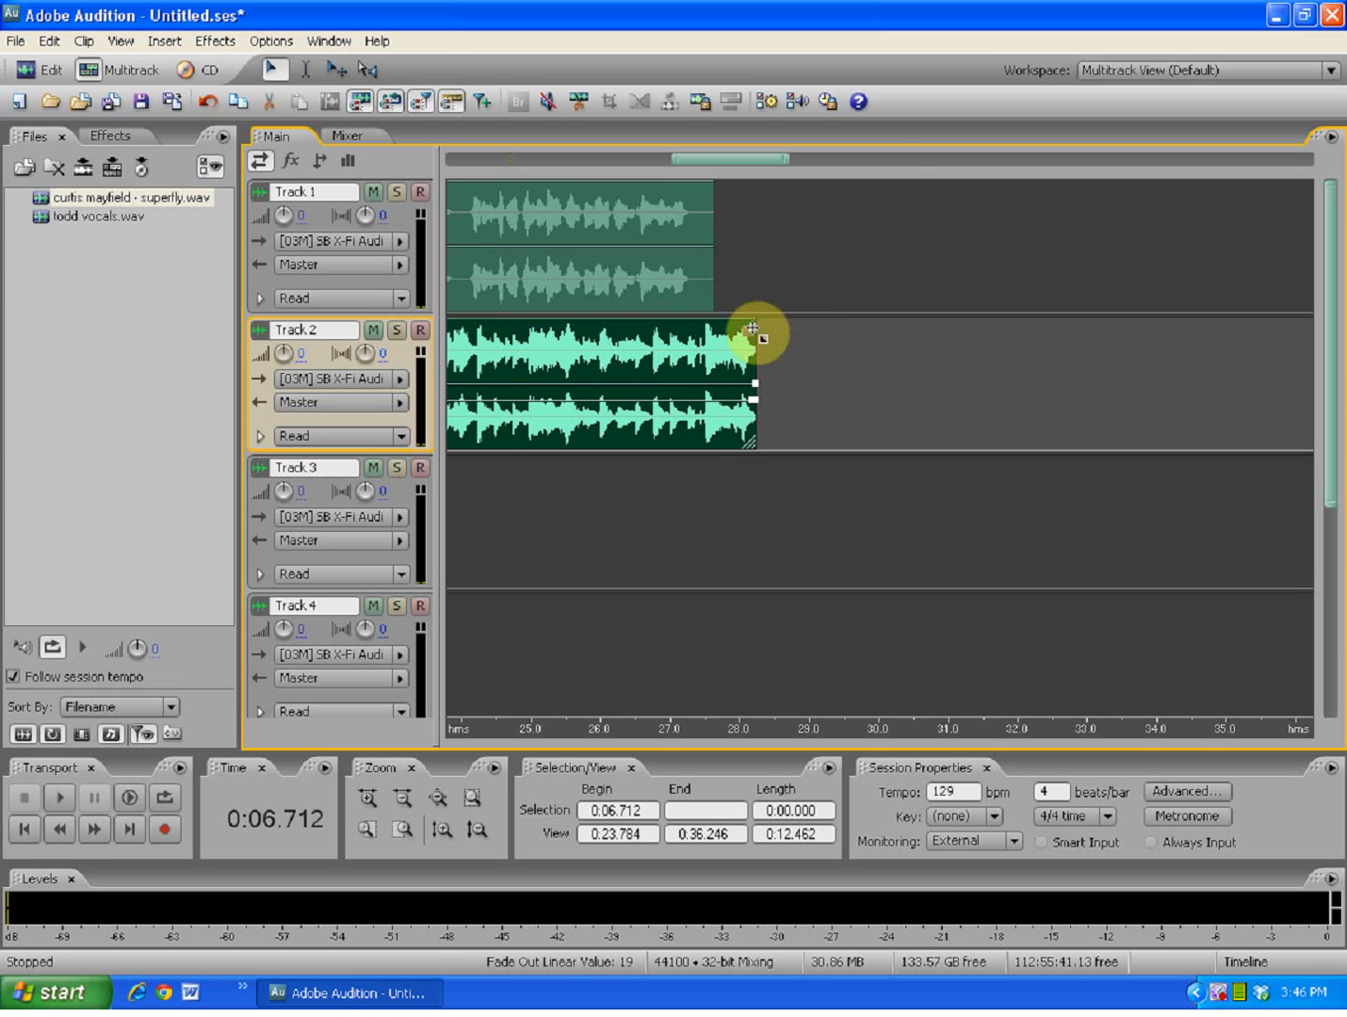
left_click_drag(743, 328, 624, 345)
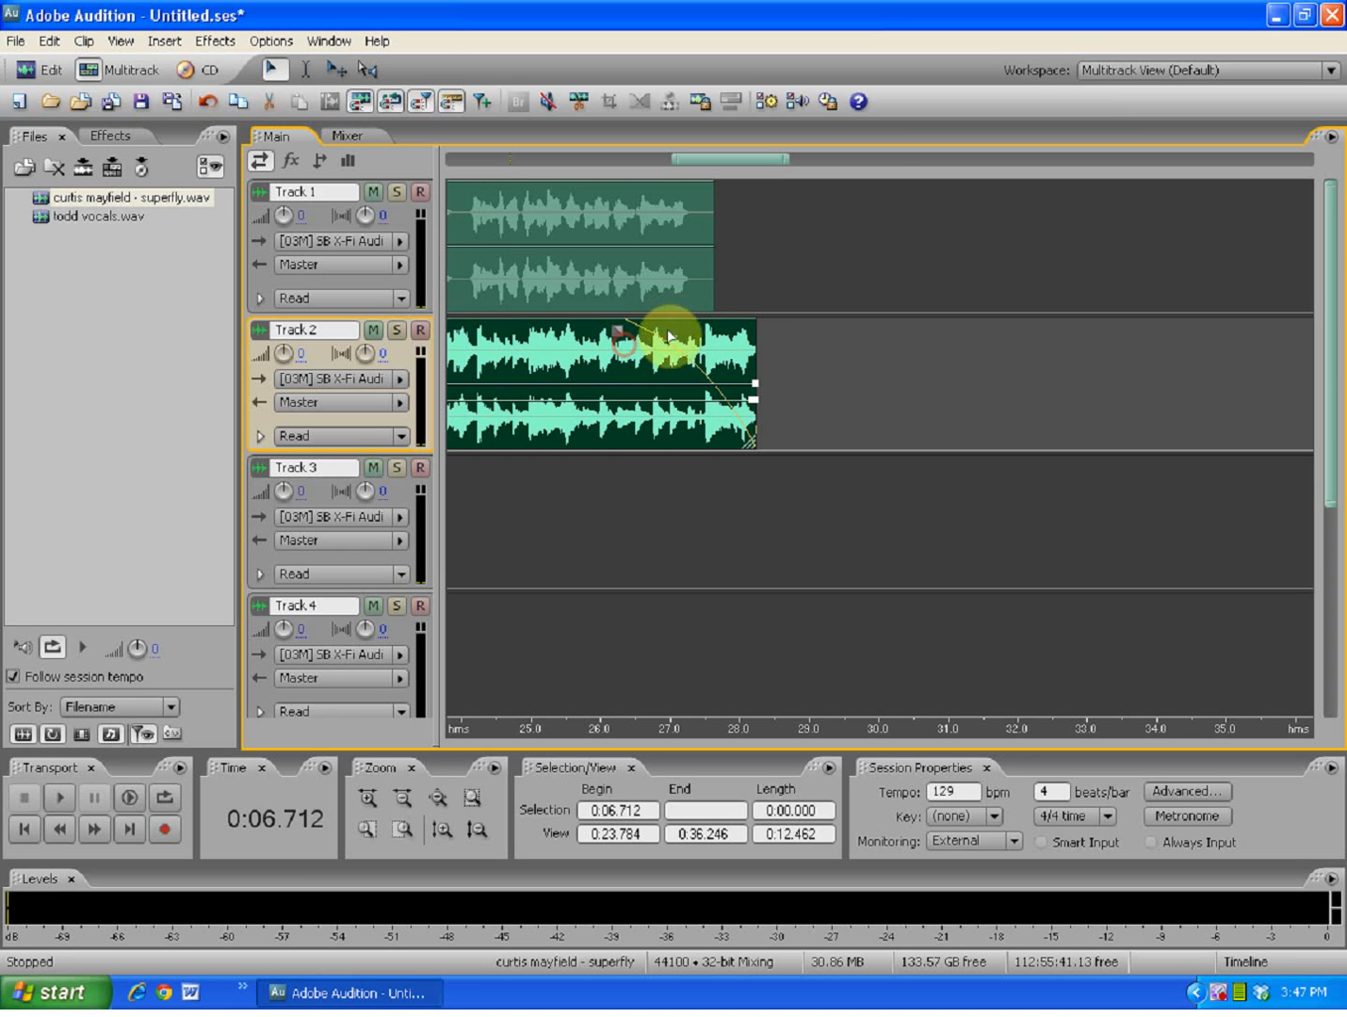
Play the mix from 0:25.398 to check the music's fade-out at the end
left_click(579, 484)
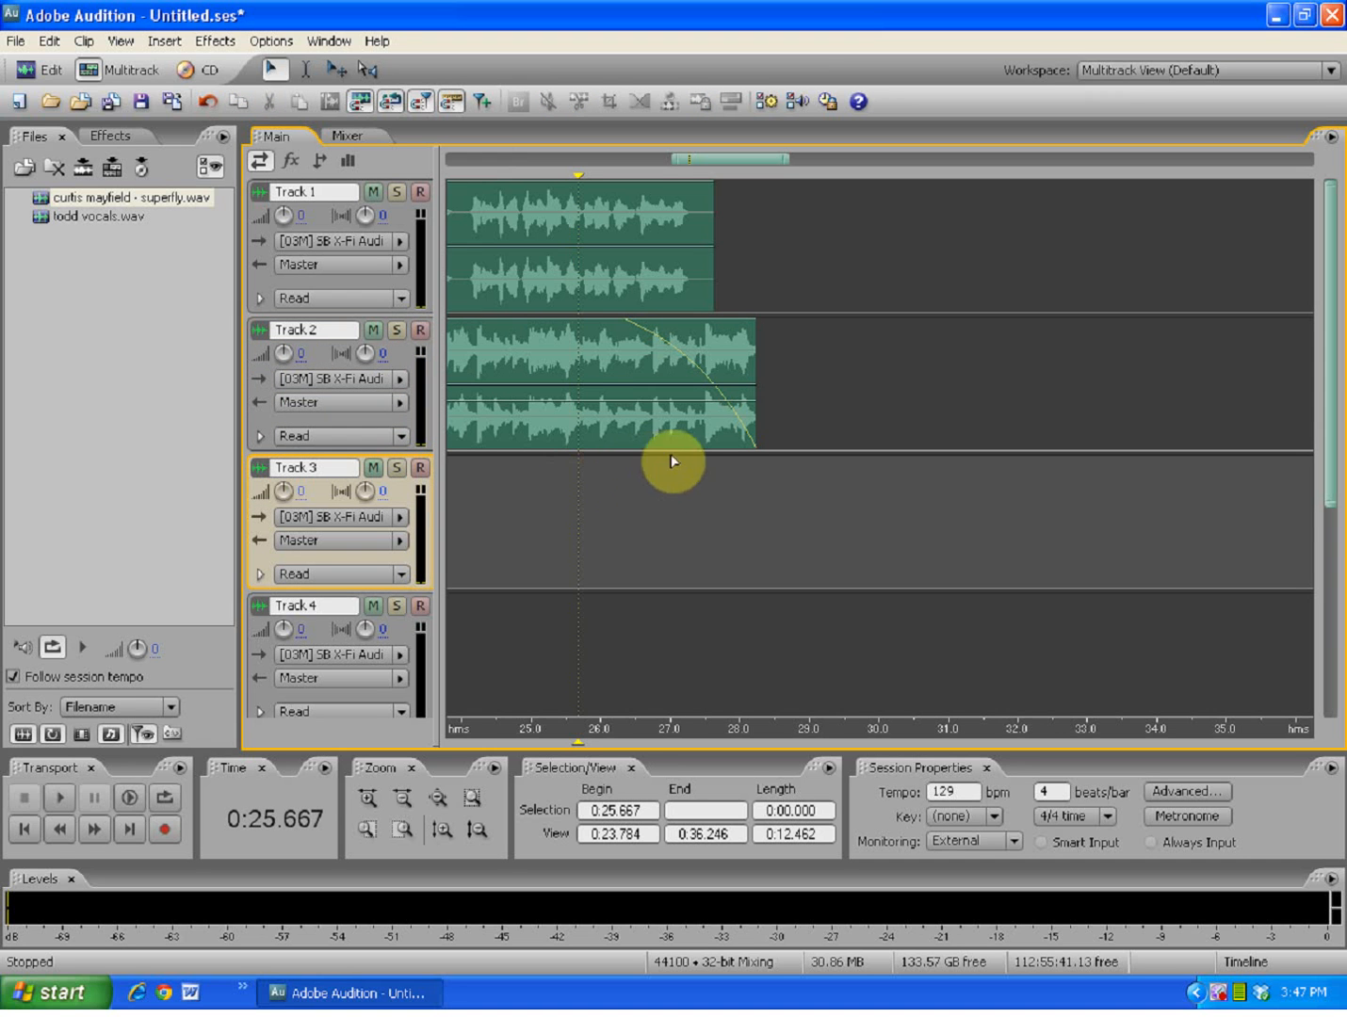
left_click(559, 476)
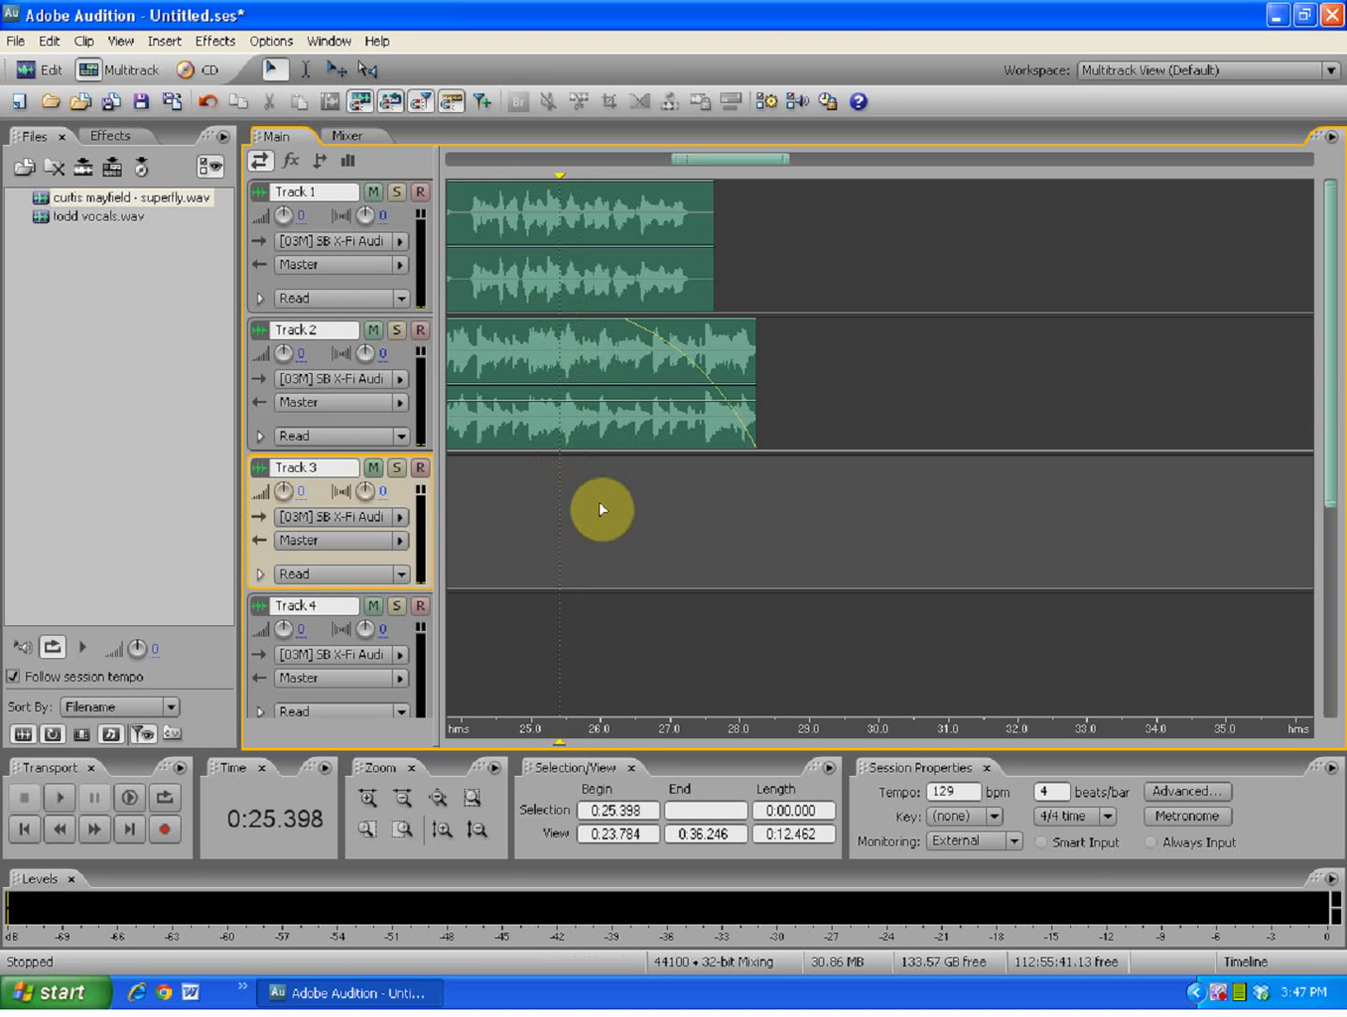
key("space")
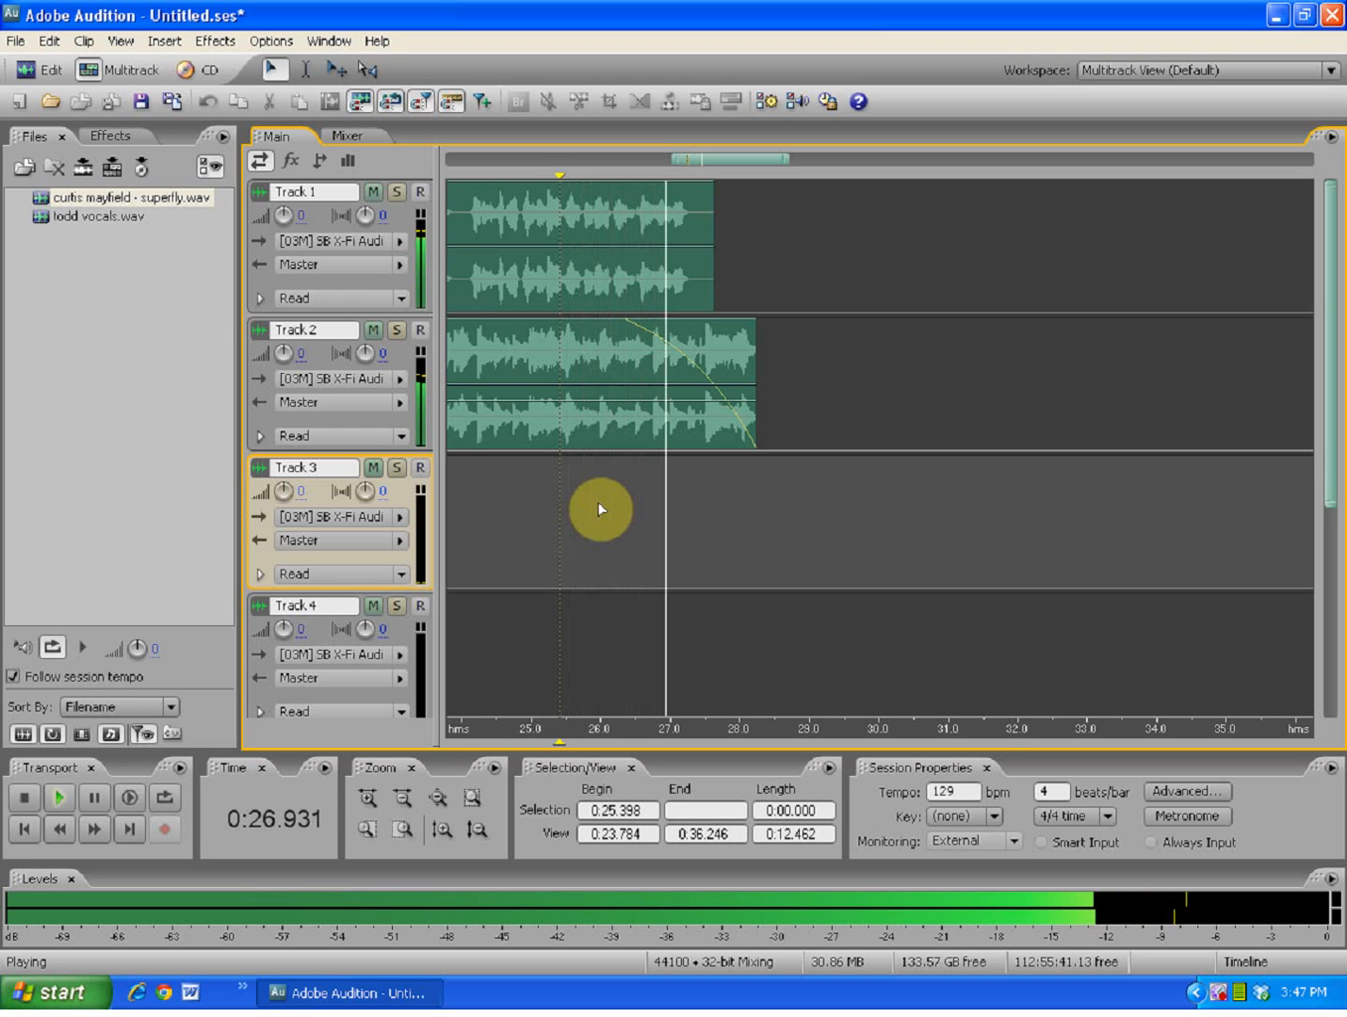
key("space")
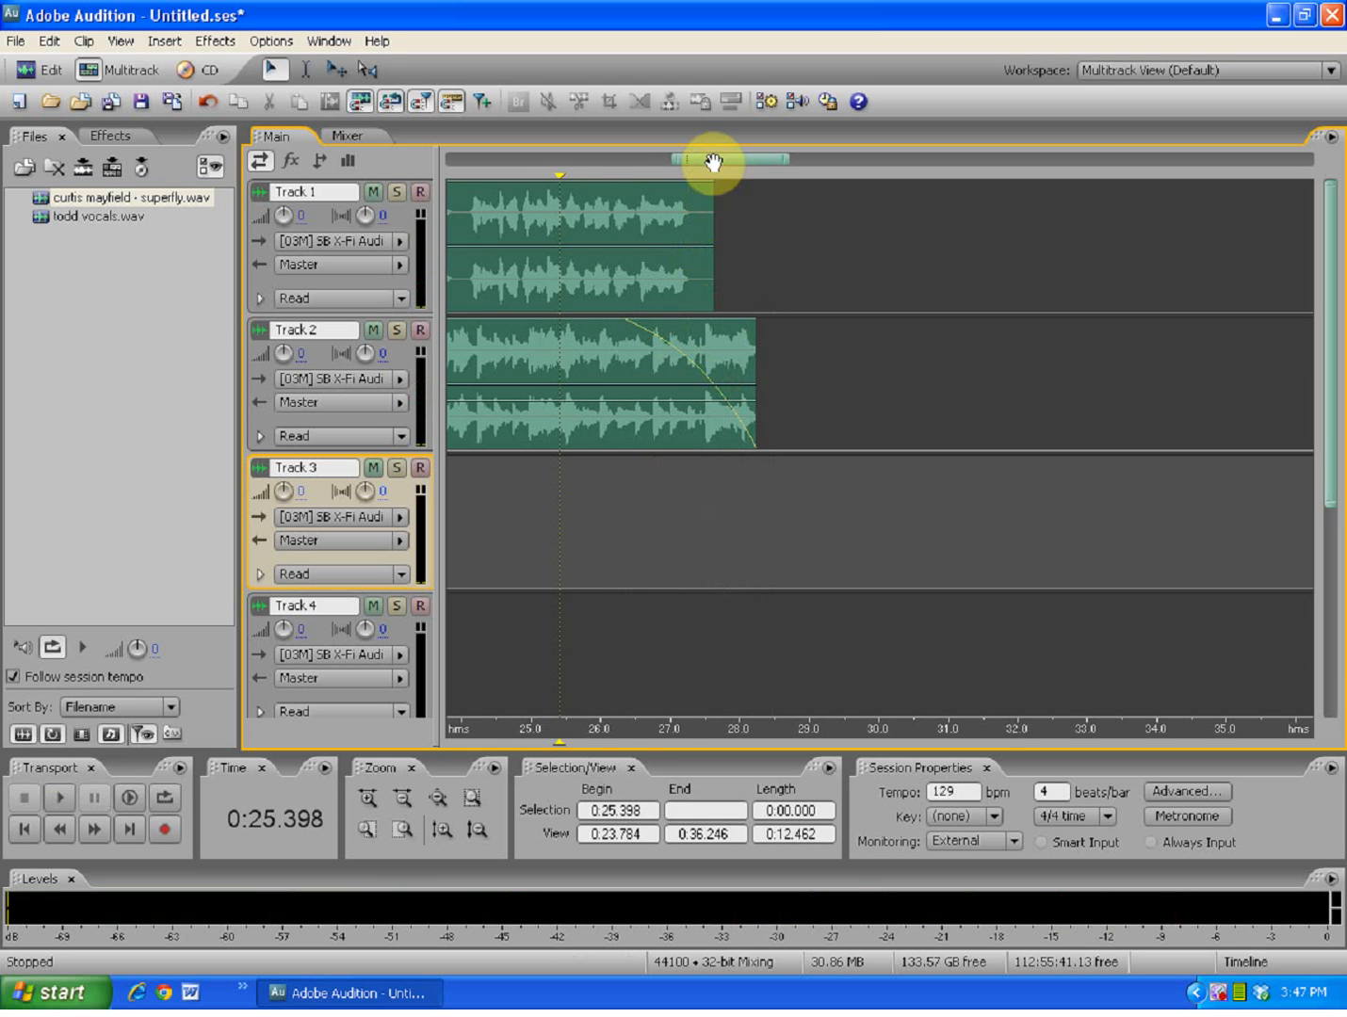
Examine the whole session at different track heights, looking through the remaining tracks down to the Master track
scroll(715, 166, "down", 8)
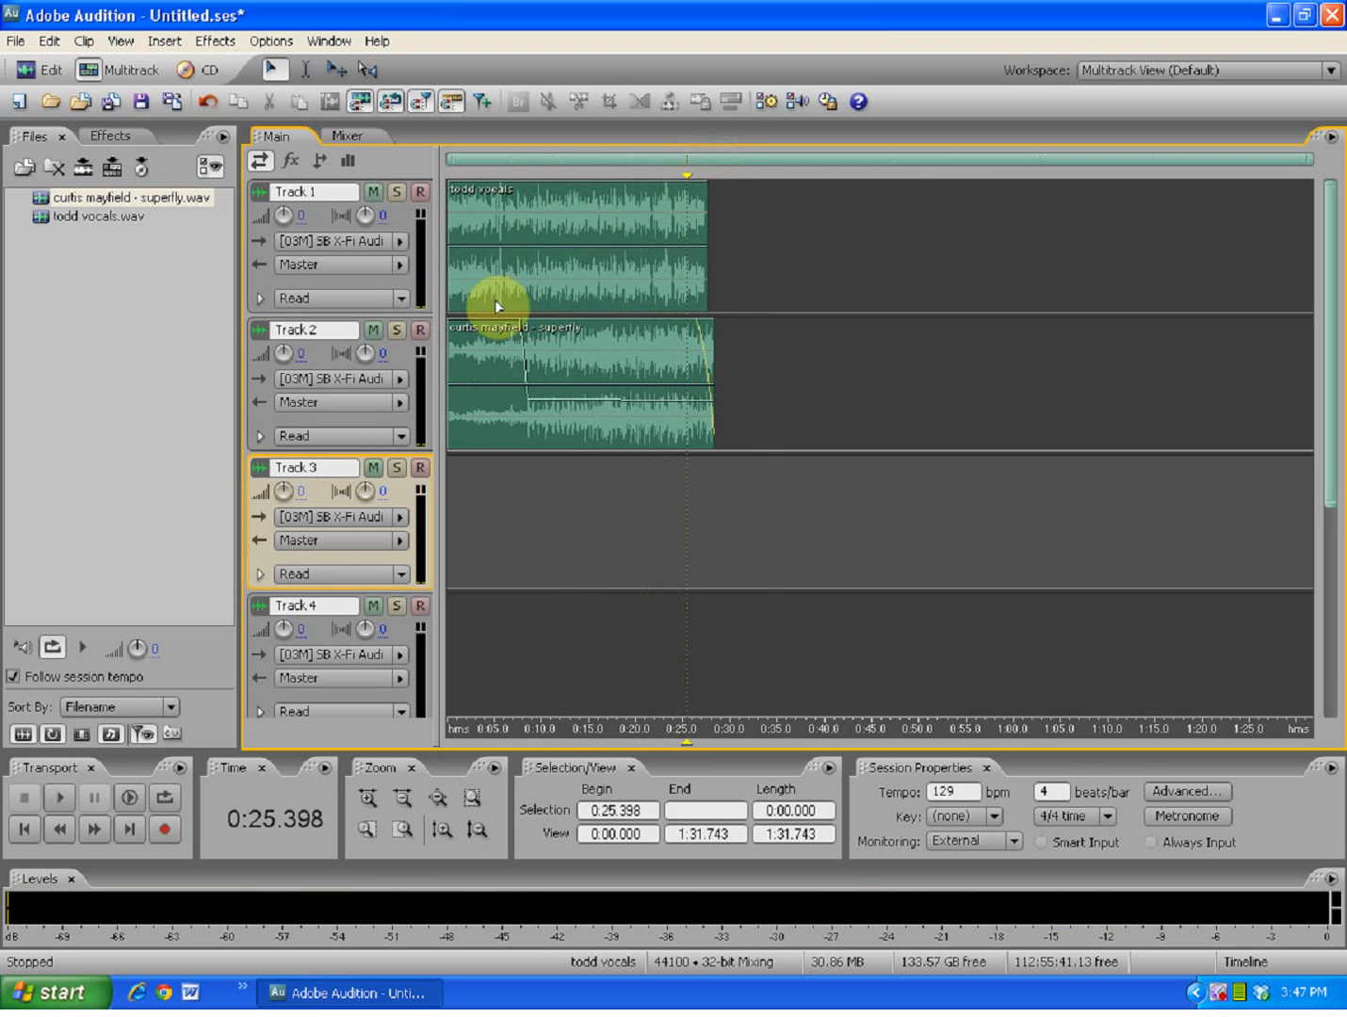
left_click(536, 393)
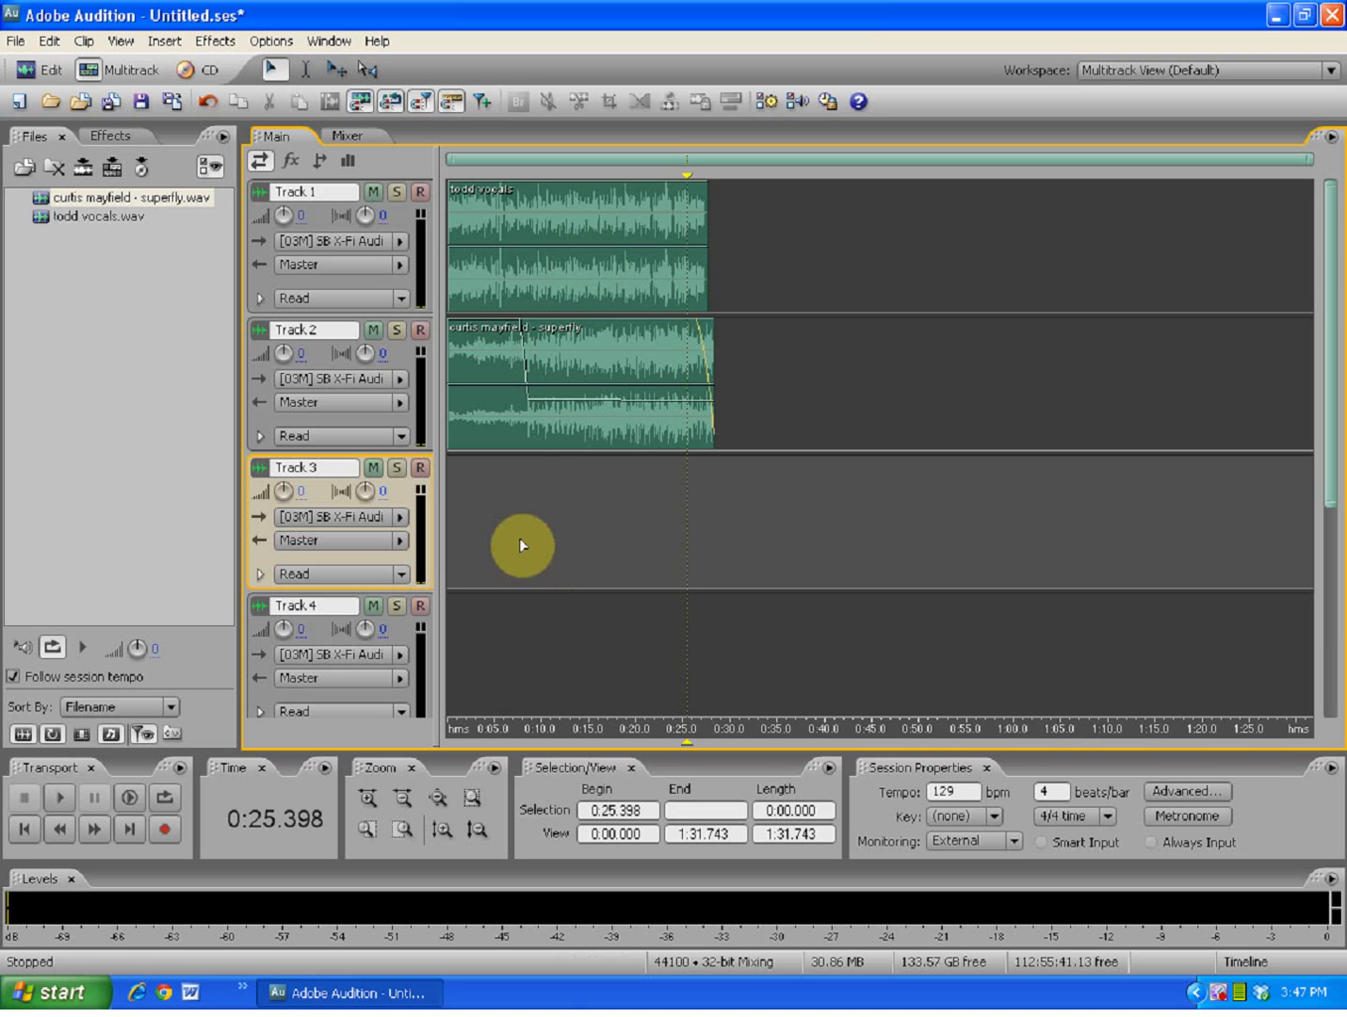
scroll(525, 545, "down", 1)
scroll(525, 543, "down", 1)
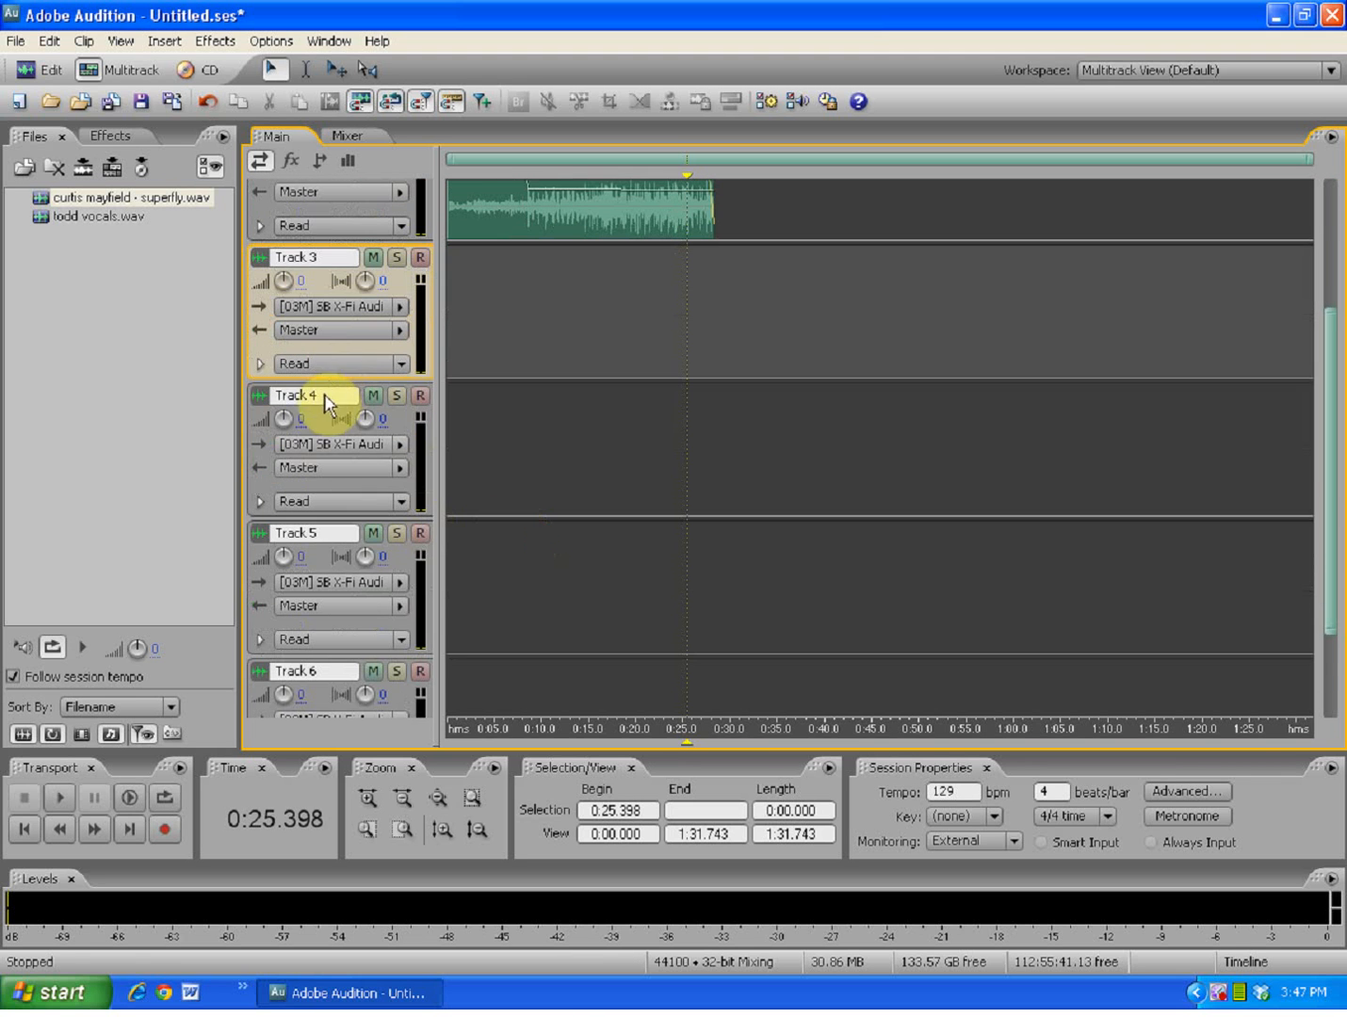
scroll(311, 428, "down", 5)
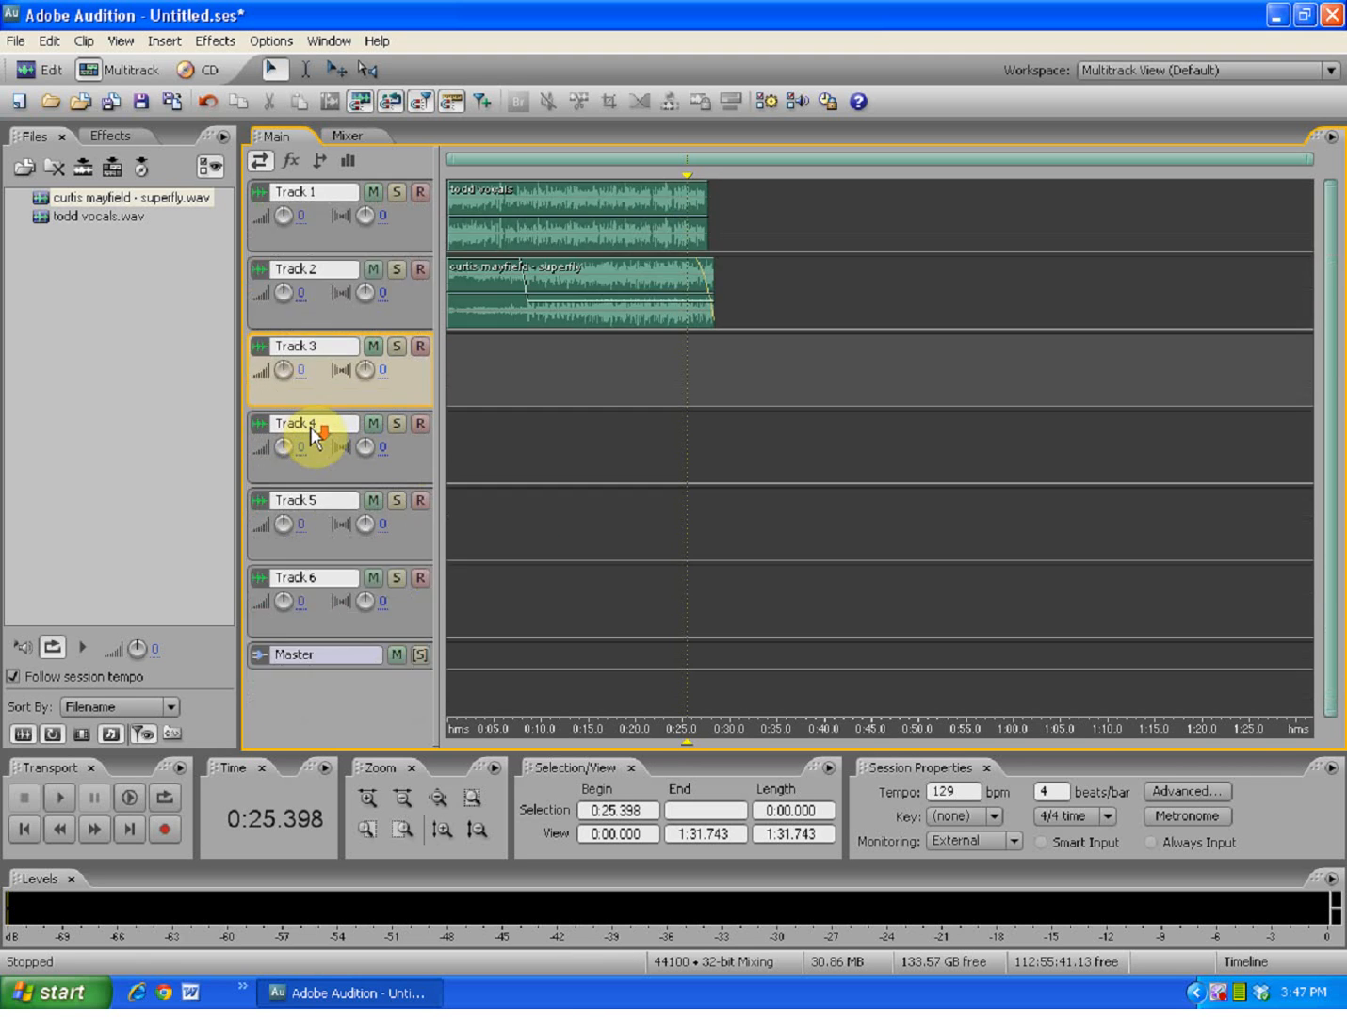
scroll(313, 436, "up", 3)
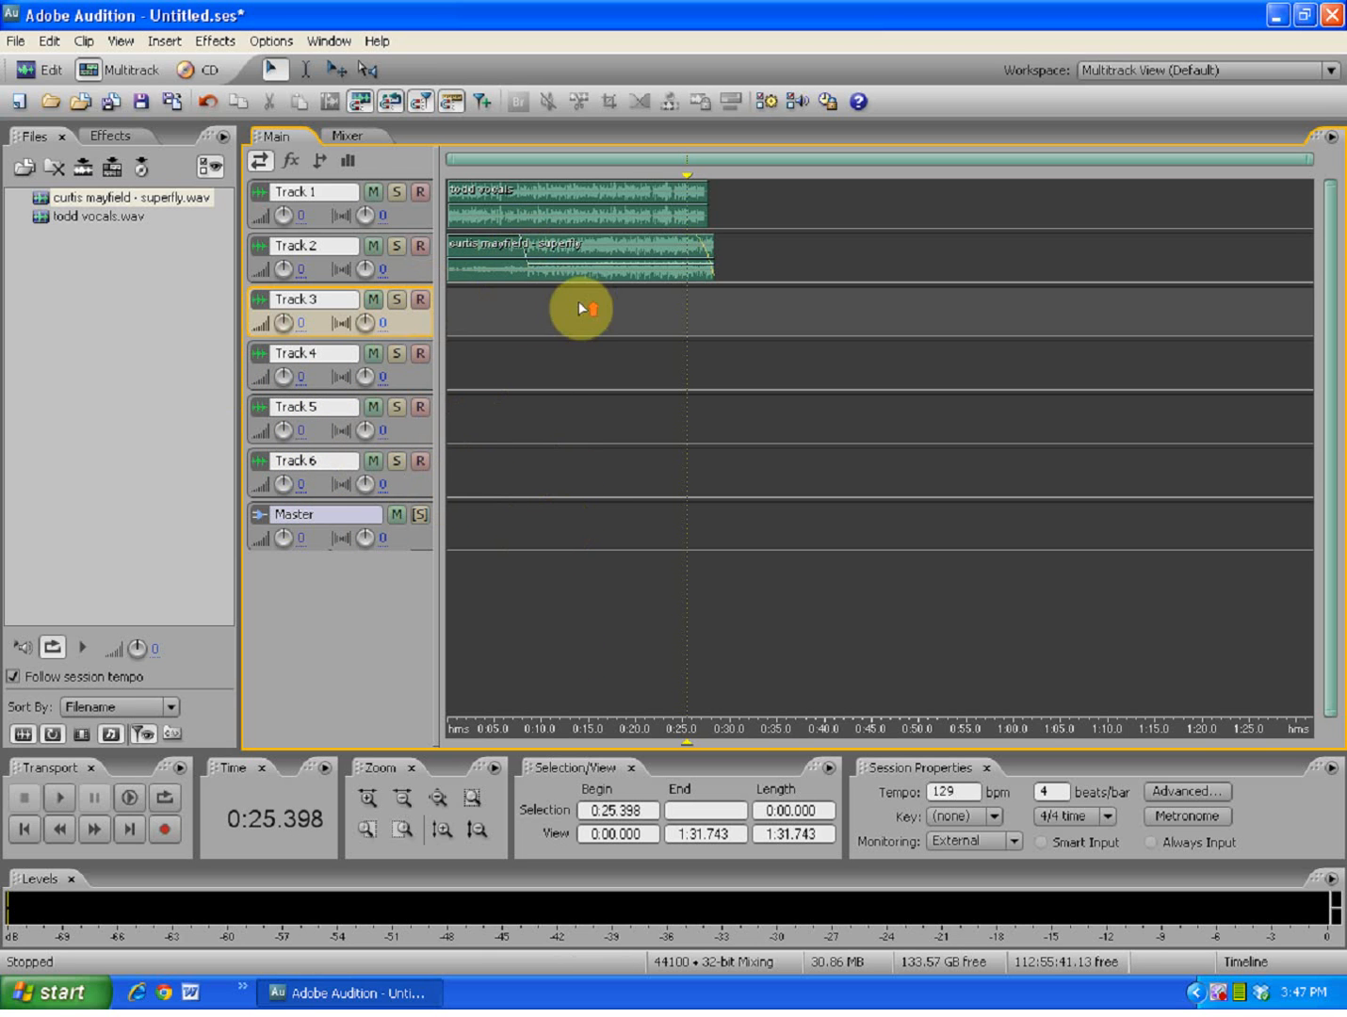
scroll(348, 186, "up", 2)
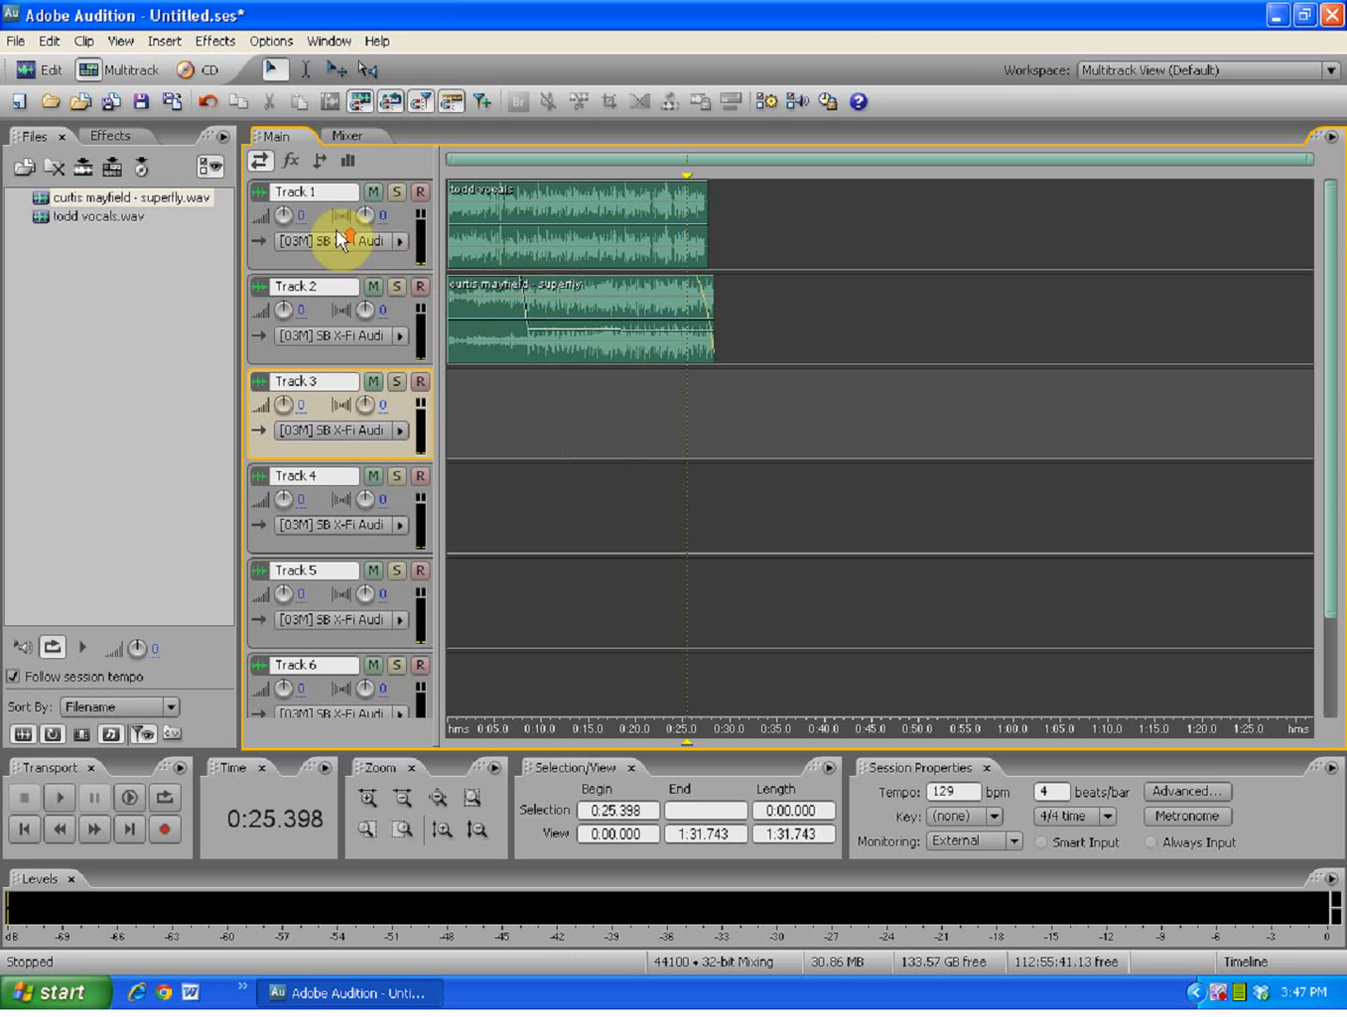
scroll(339, 234, "up", 1)
scroll(584, 268, "up", 1)
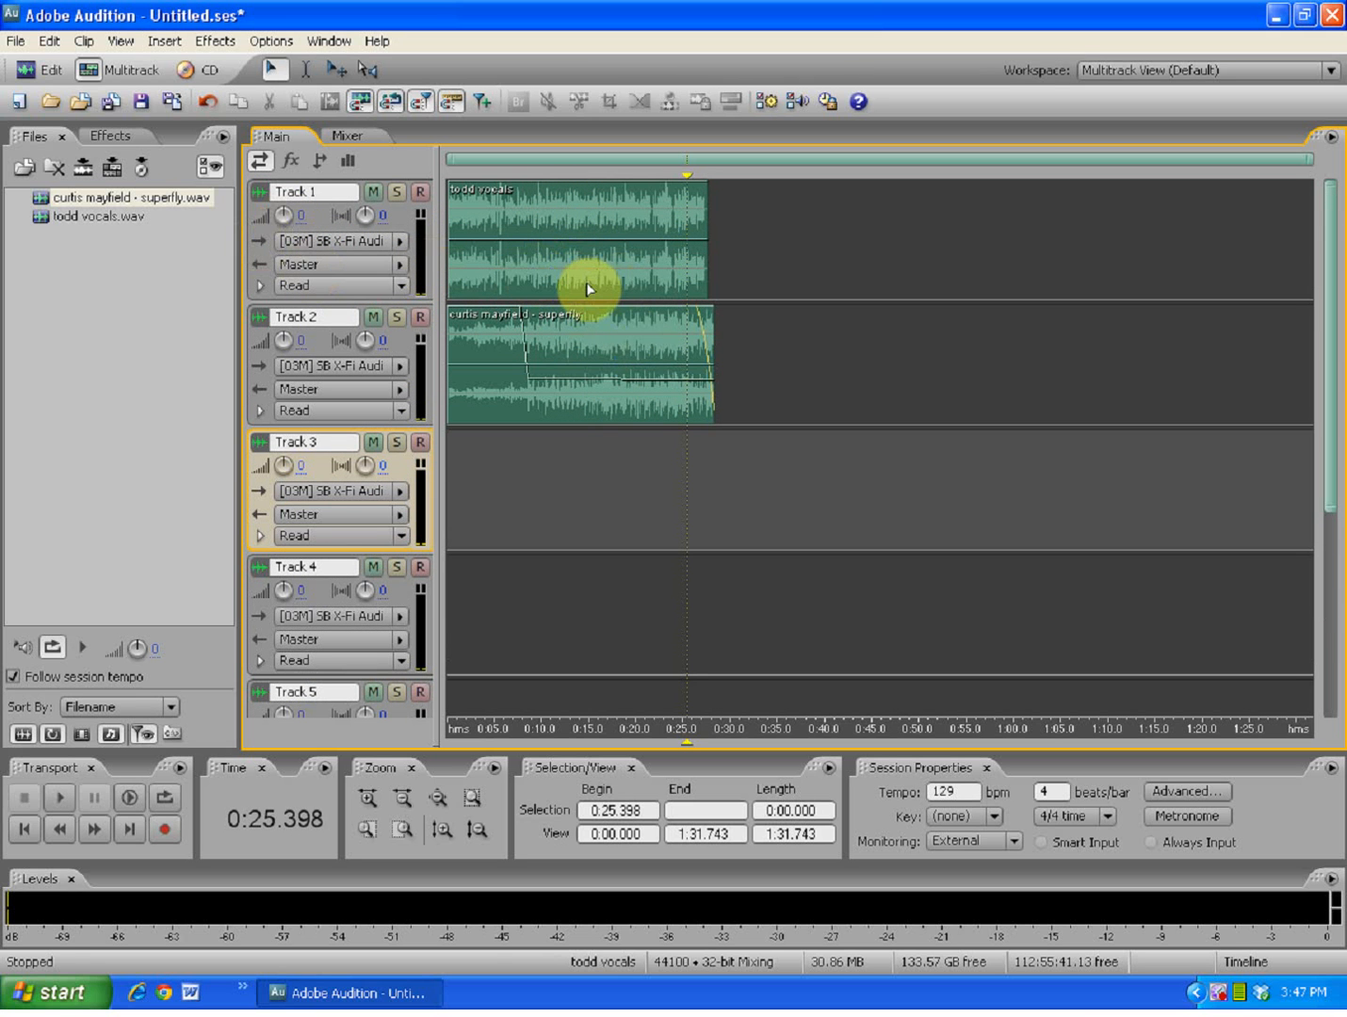
Mix the session's master output down to a new stereo file and play its beginning to check it
left_click(52, 42)
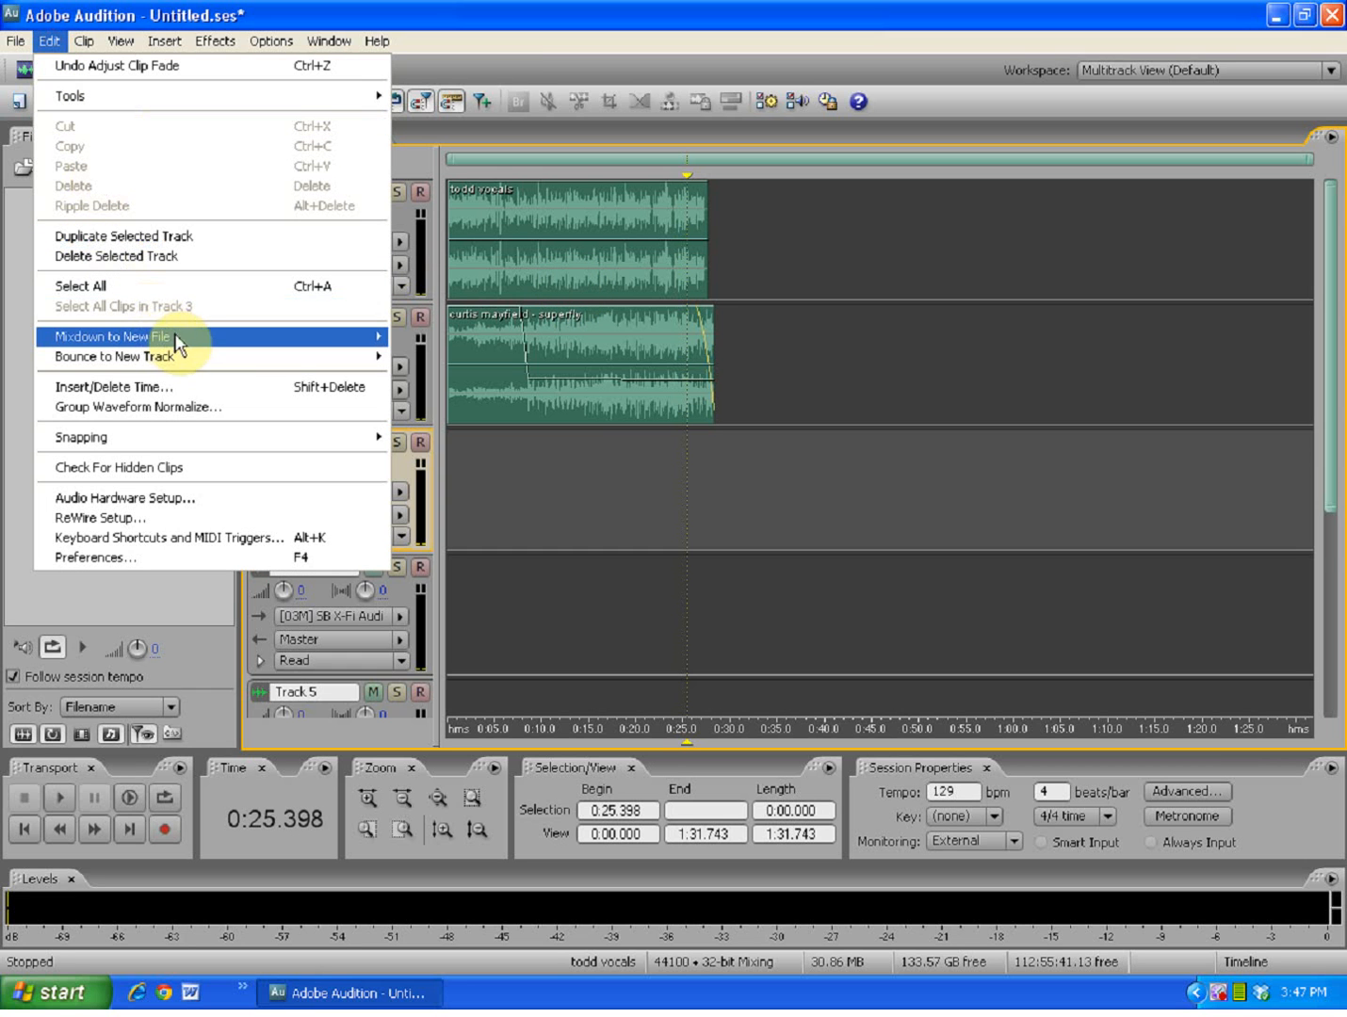
mouse_move(201, 337)
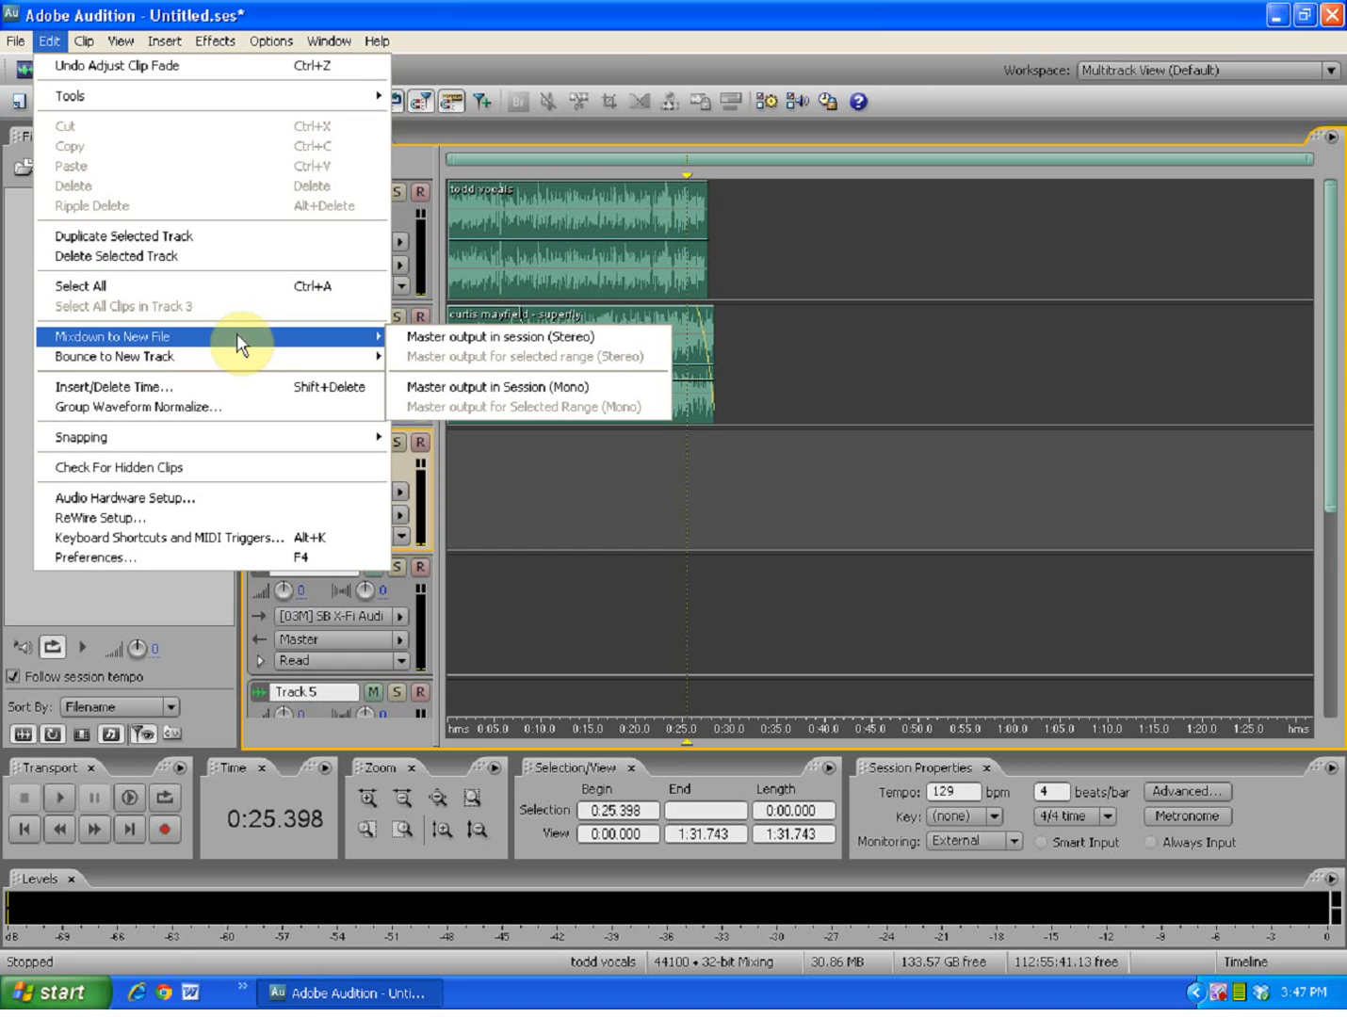
left_click(462, 338)
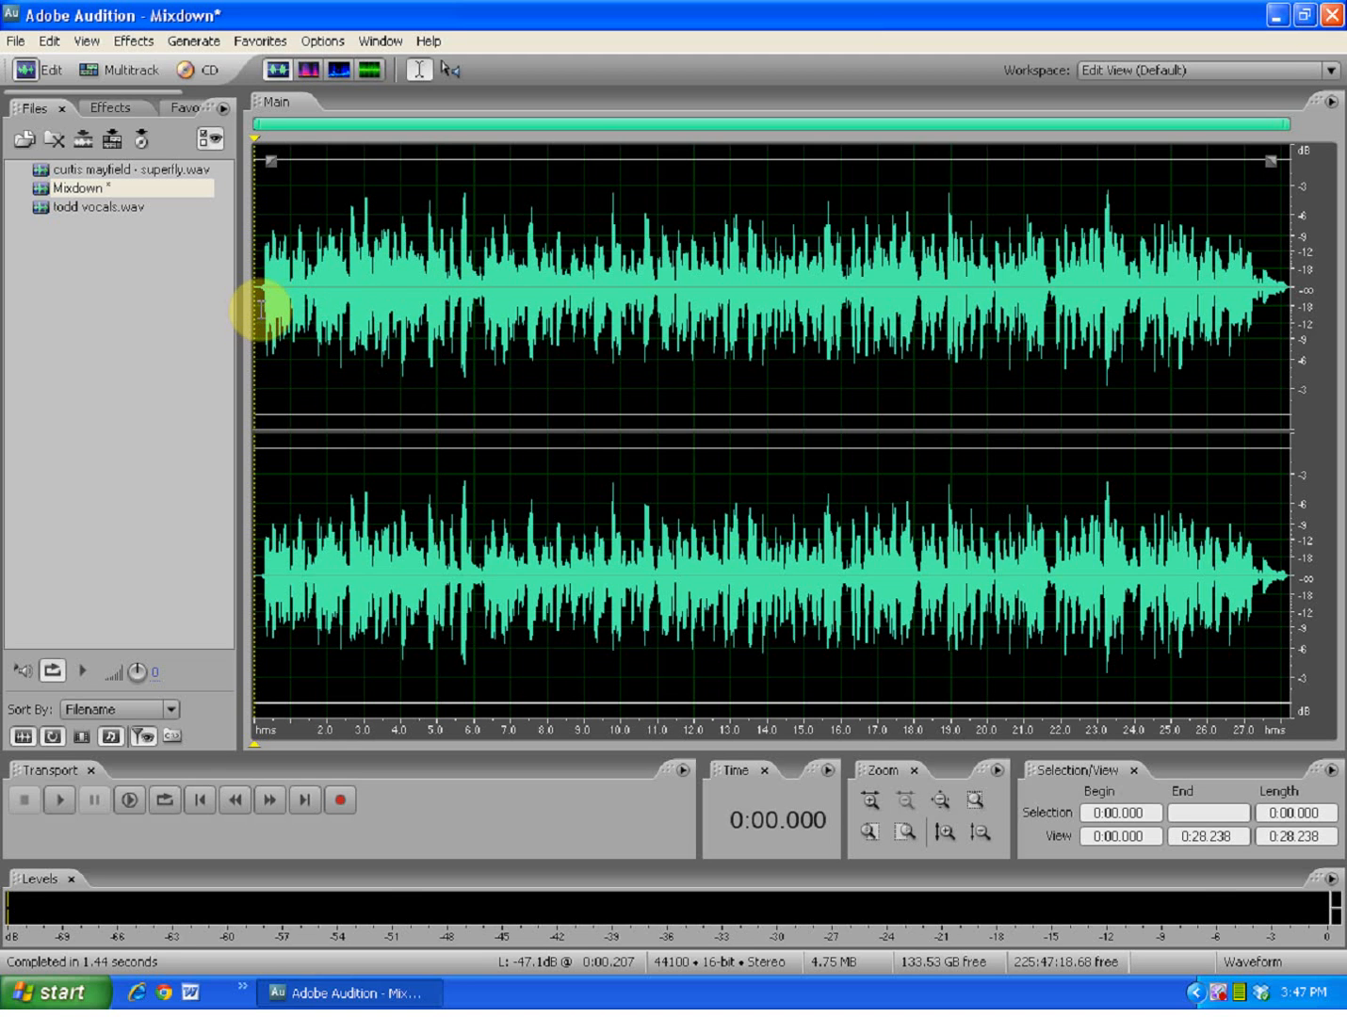
key("space")
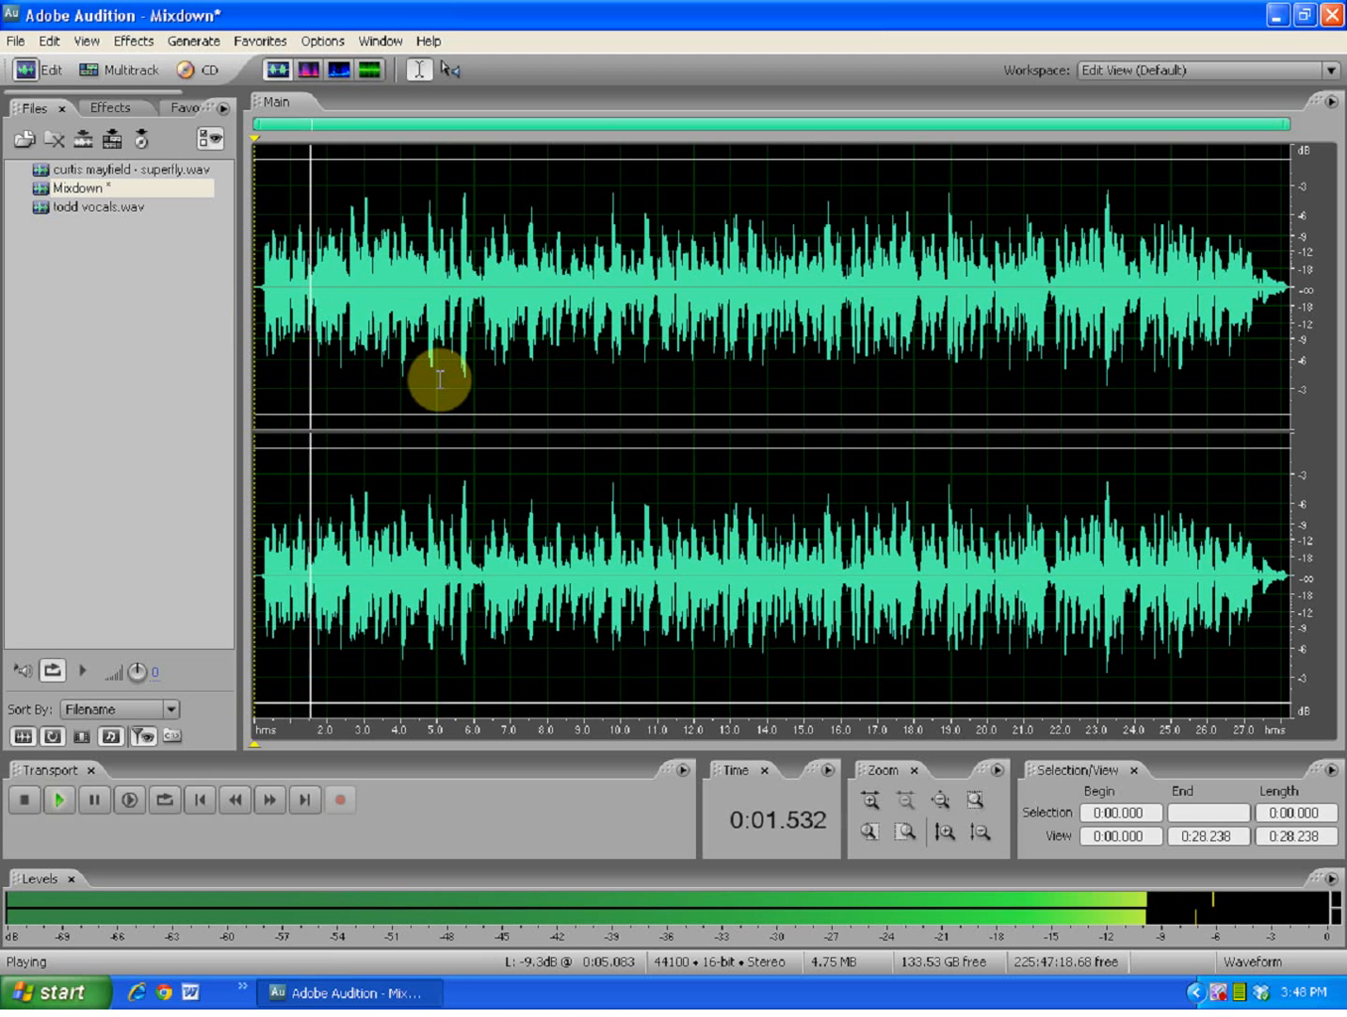
key("space")
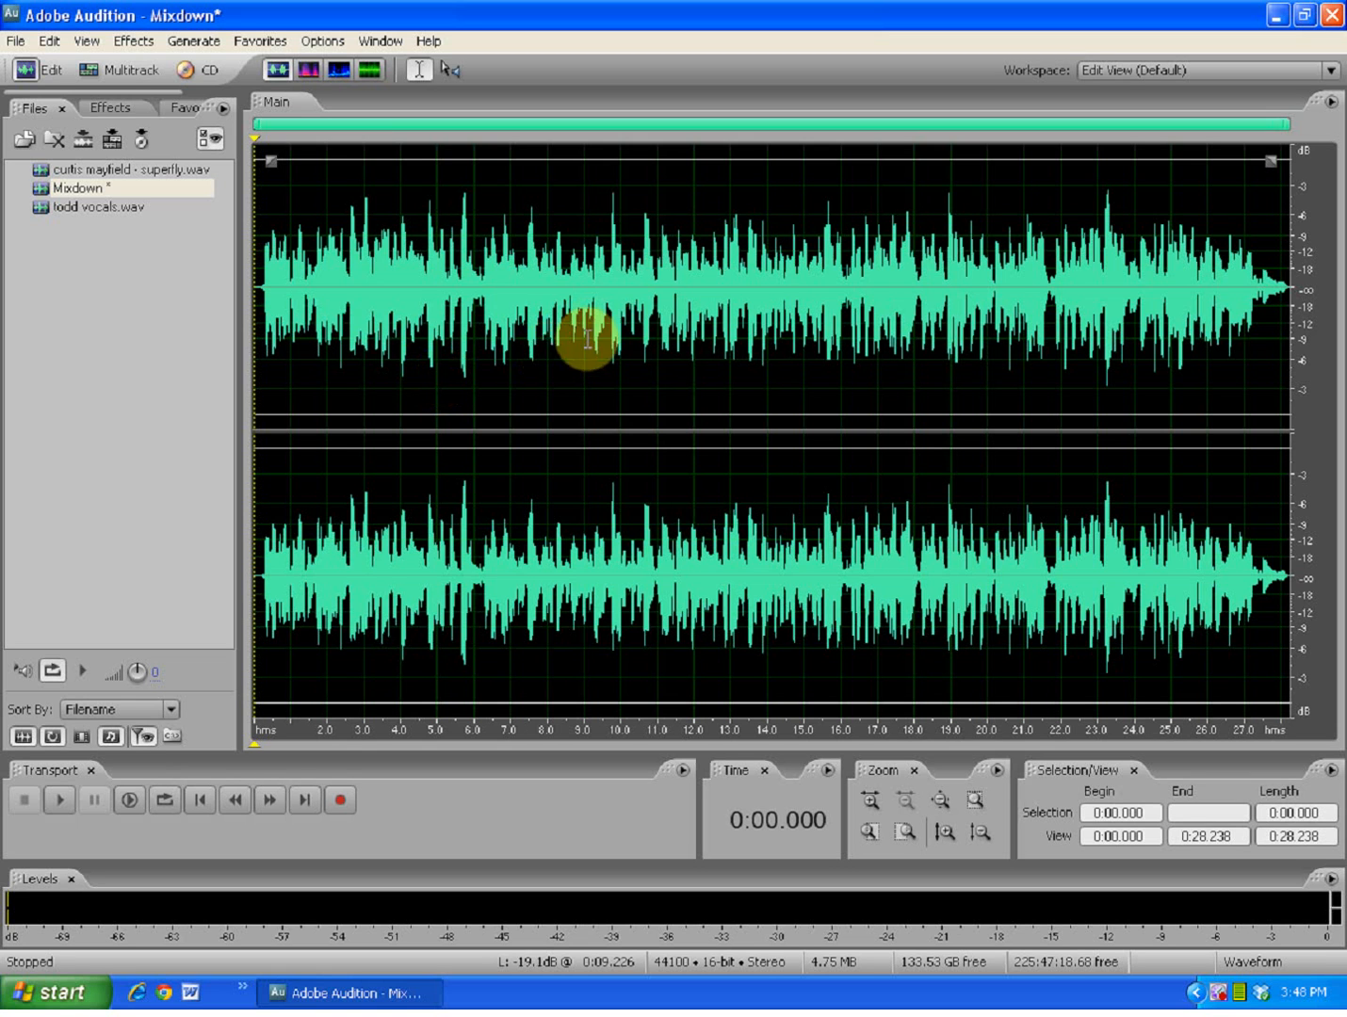
Save the mixdown to the Desktop as "todd misx" in Windows PCM (*.wav) format
left_click(16, 43)
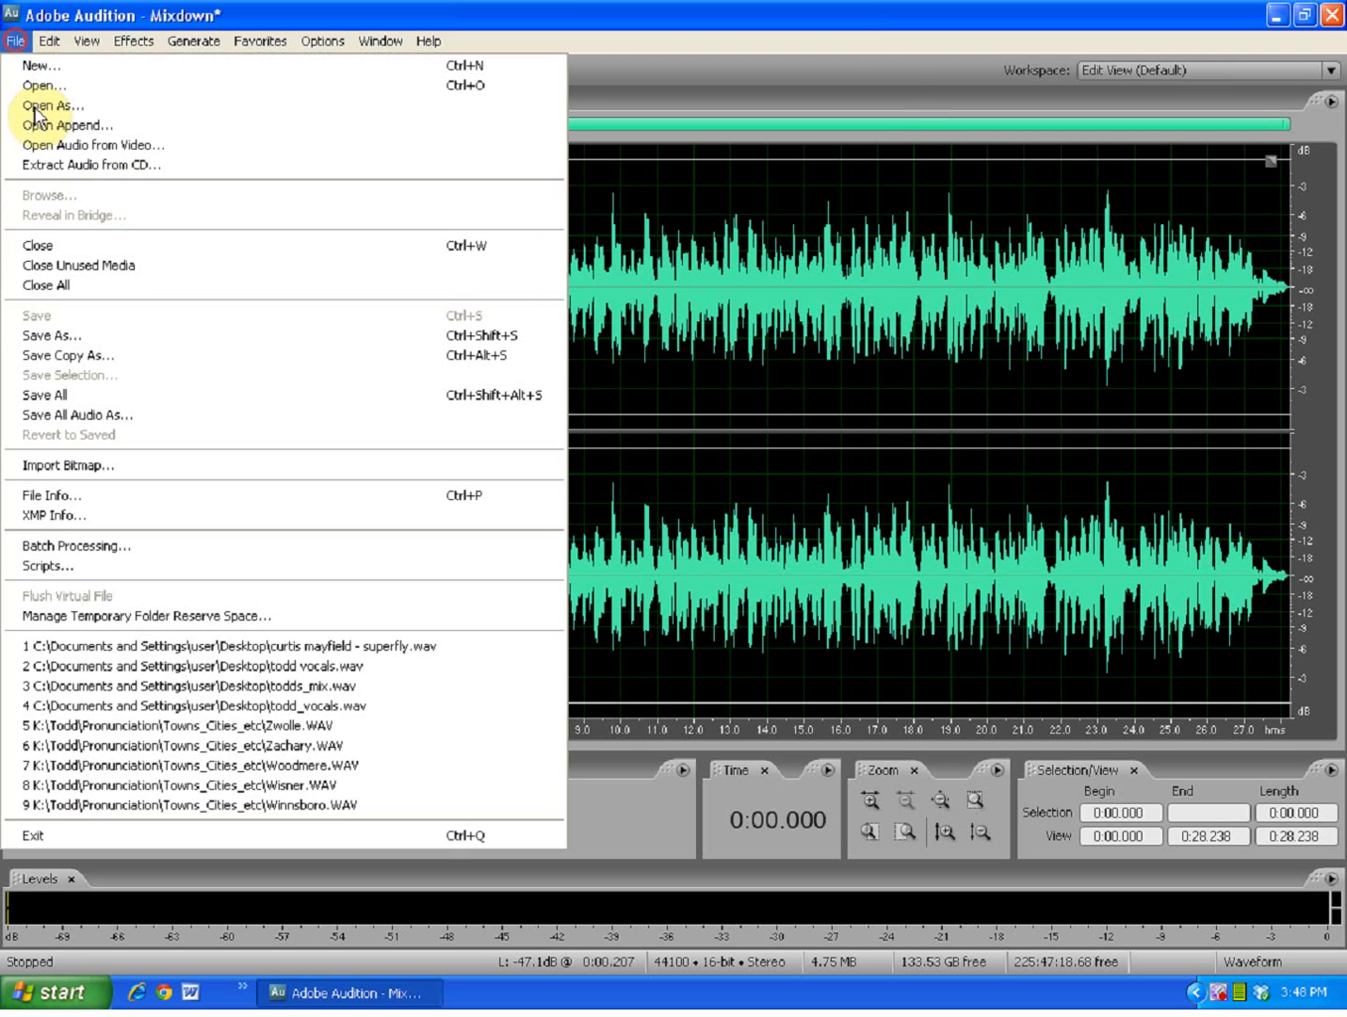
left_click(85, 317)
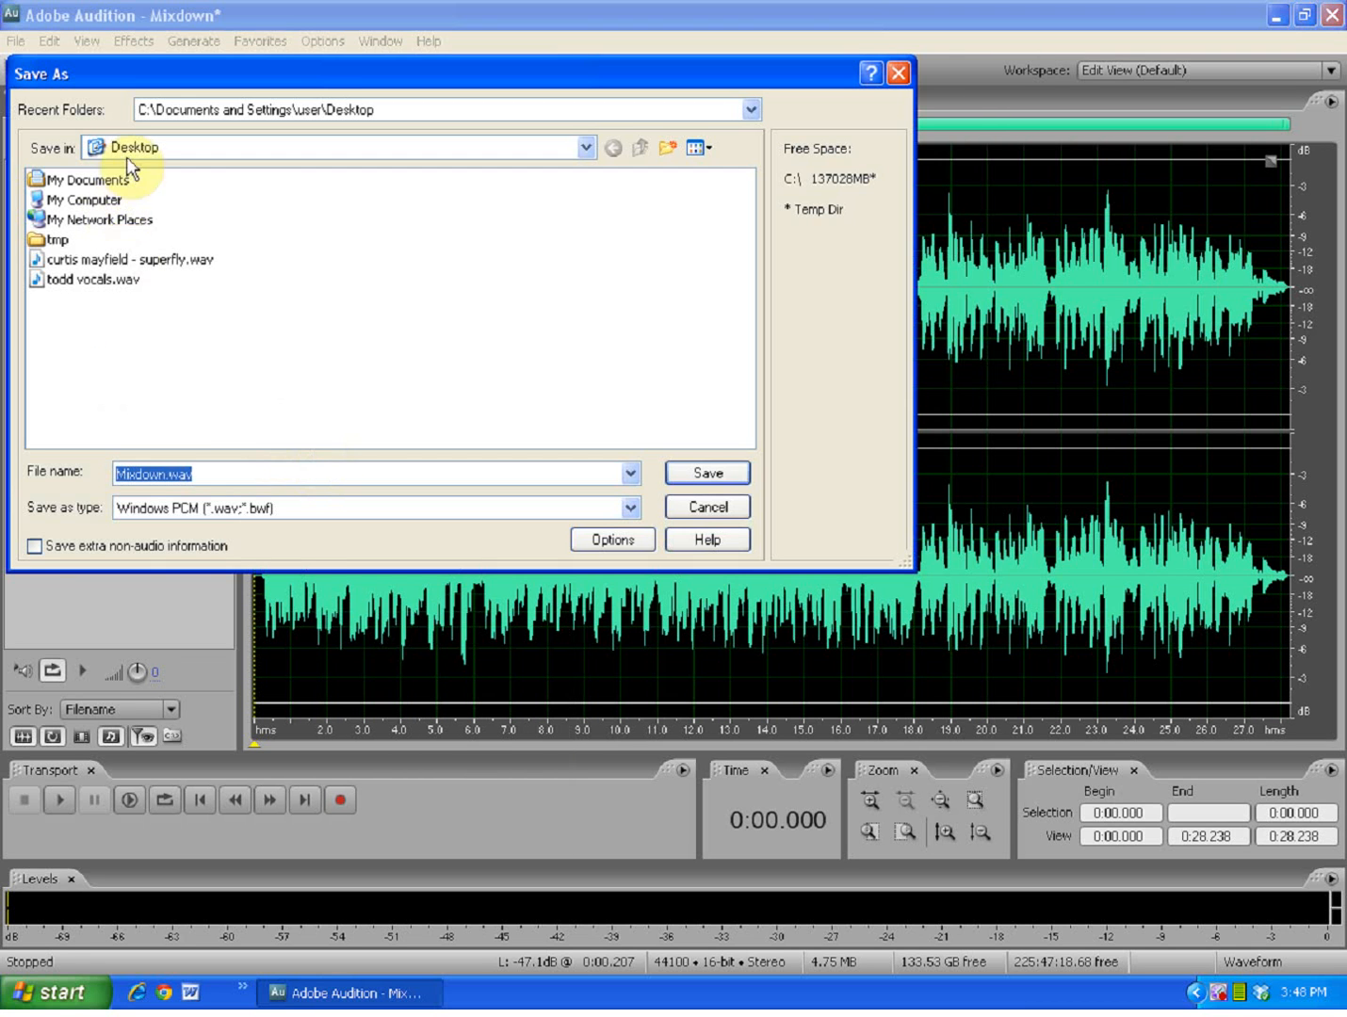
type("todd mis")
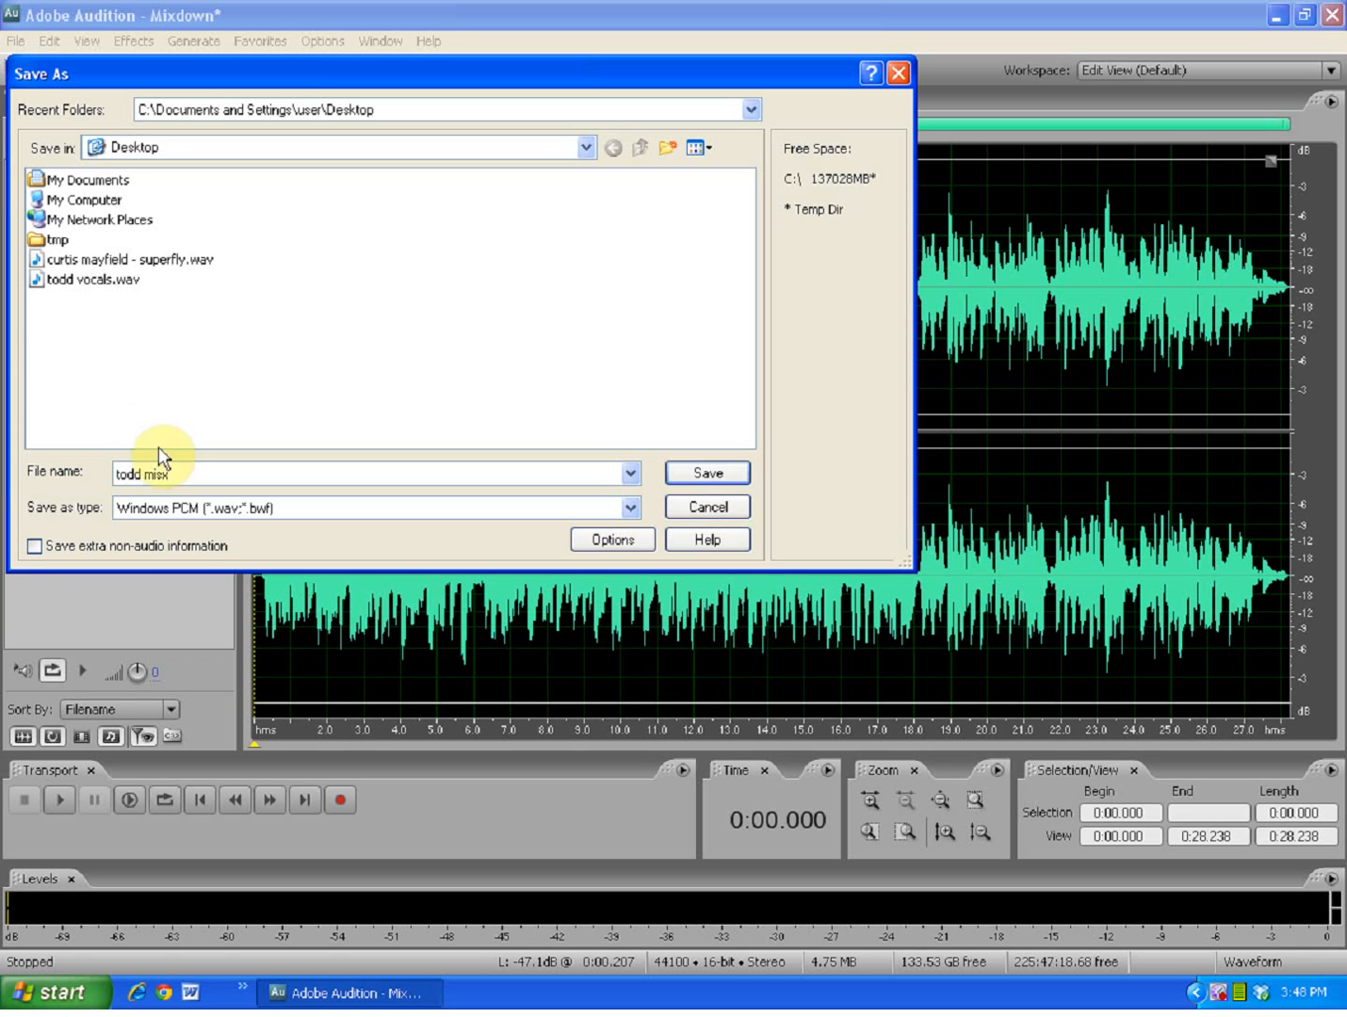
left_click(631, 508)
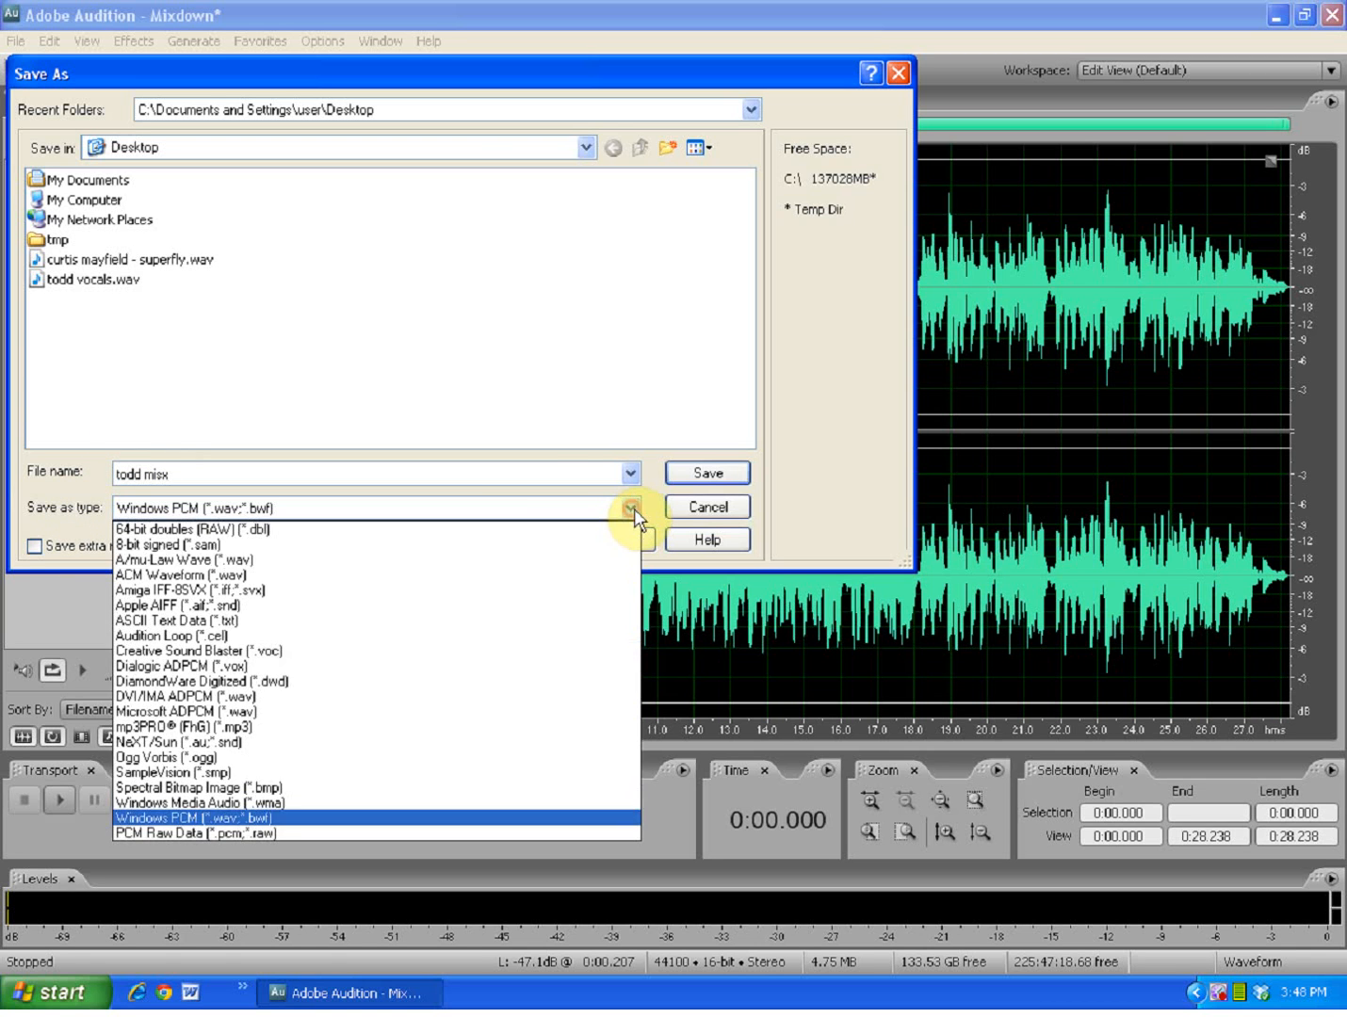
left_click(187, 819)
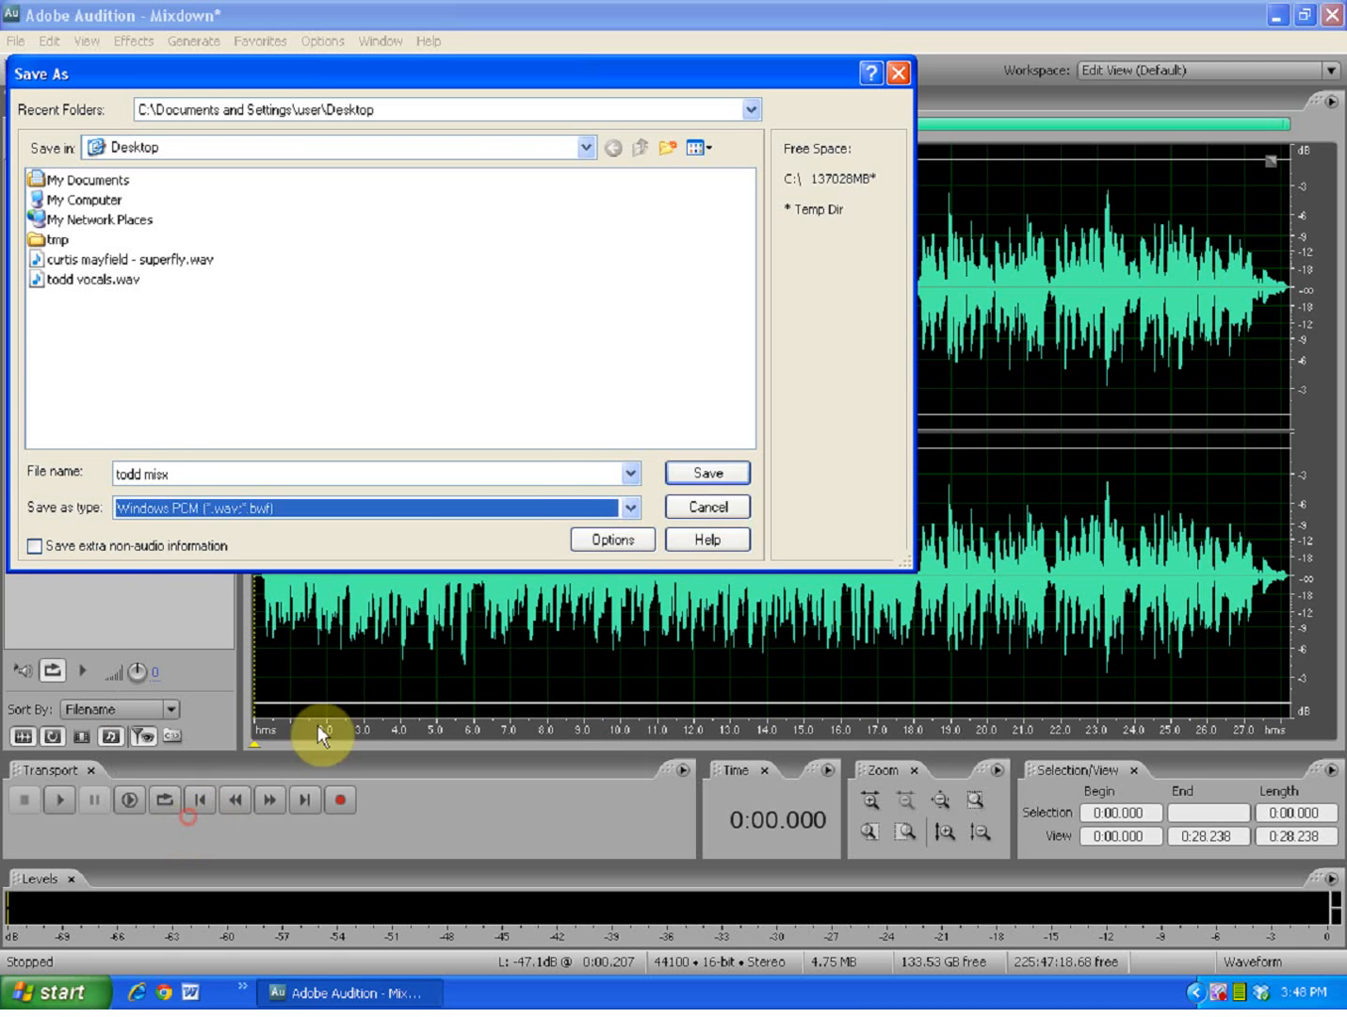
left_click(730, 482)
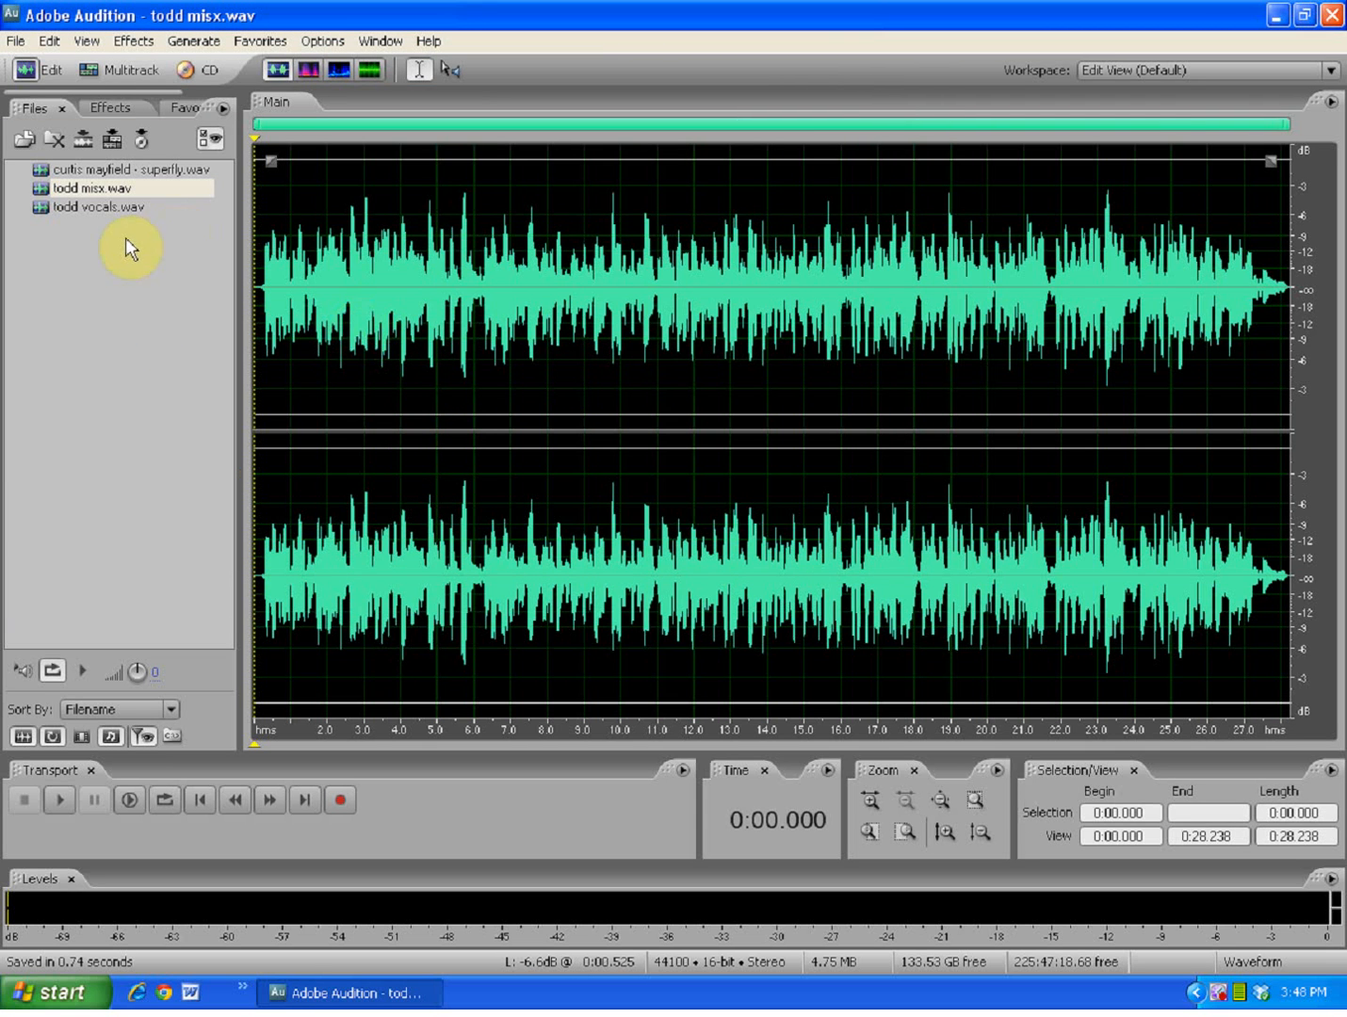
Save the multitrack session to the Desktop as "todd session" and close Adobe Audition
left_click(85, 69)
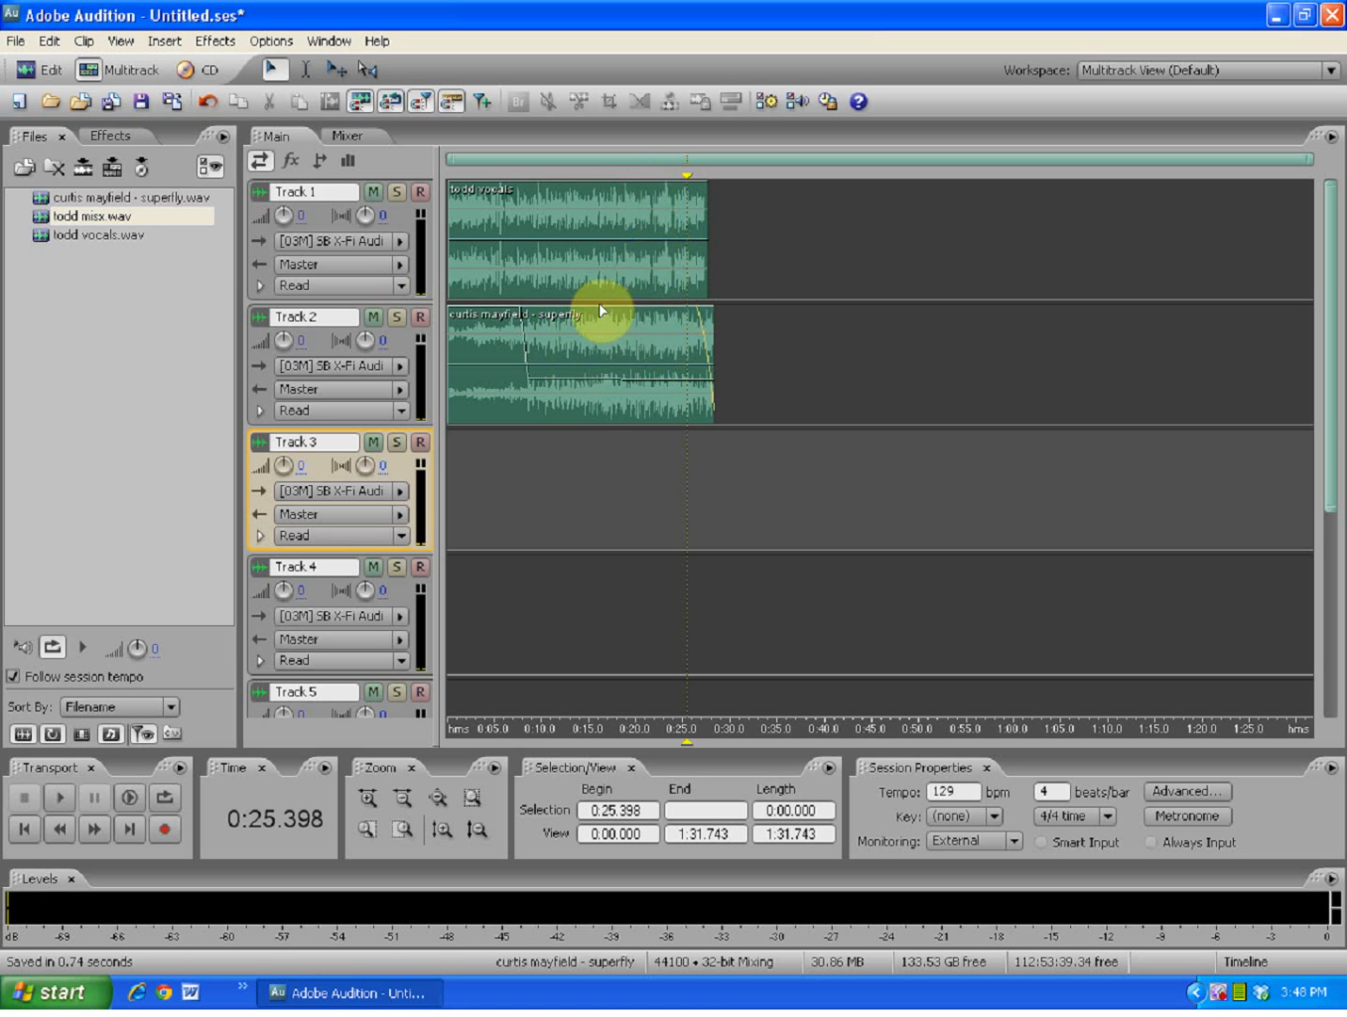
left_click(15, 41)
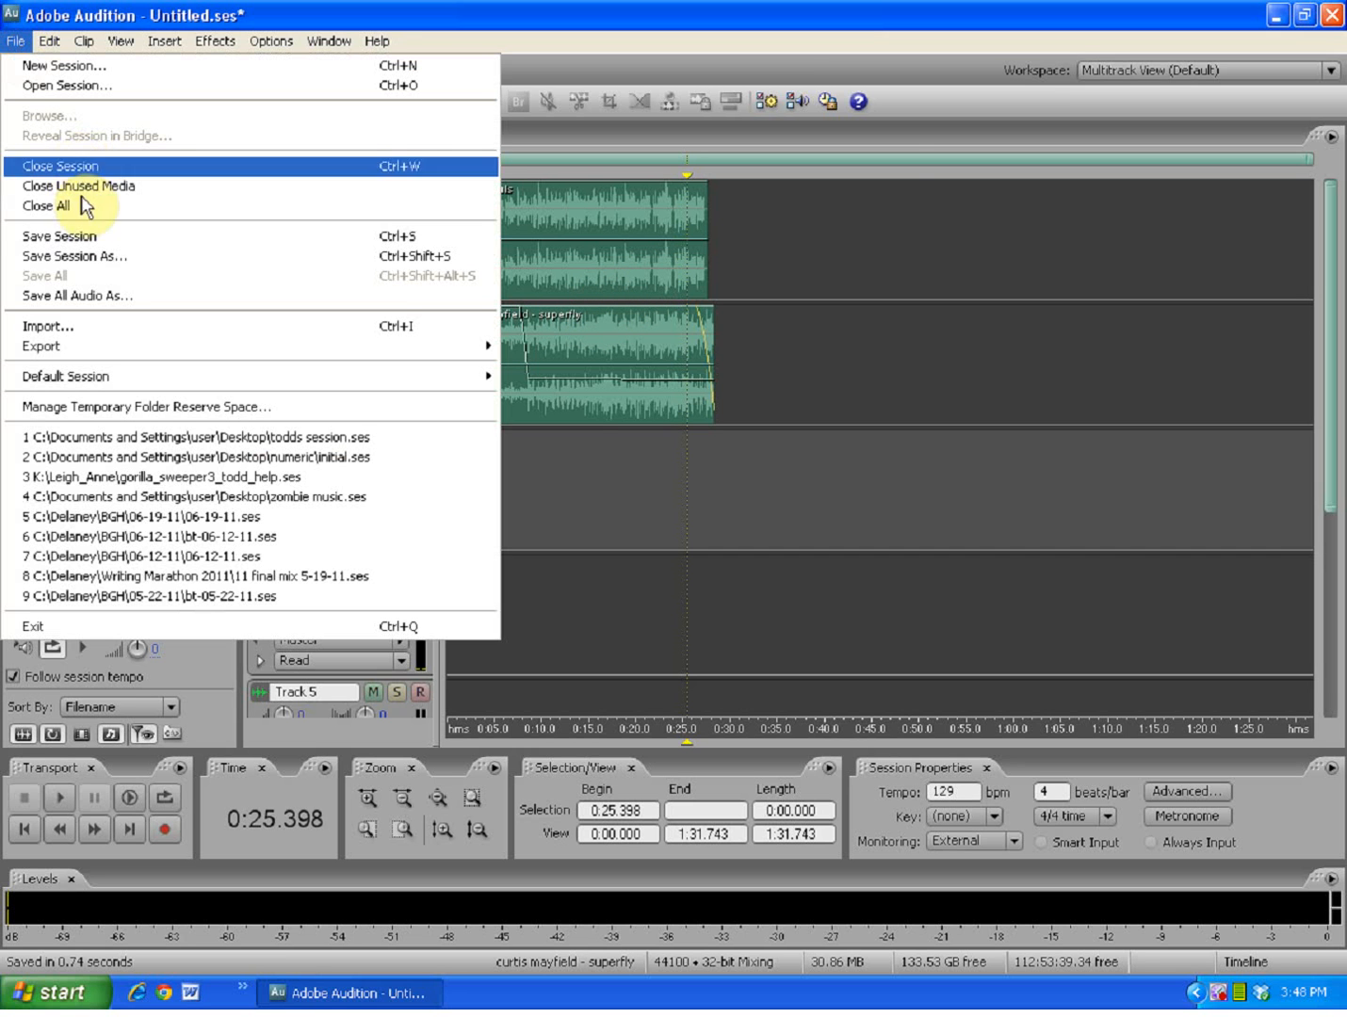
left_click(119, 256)
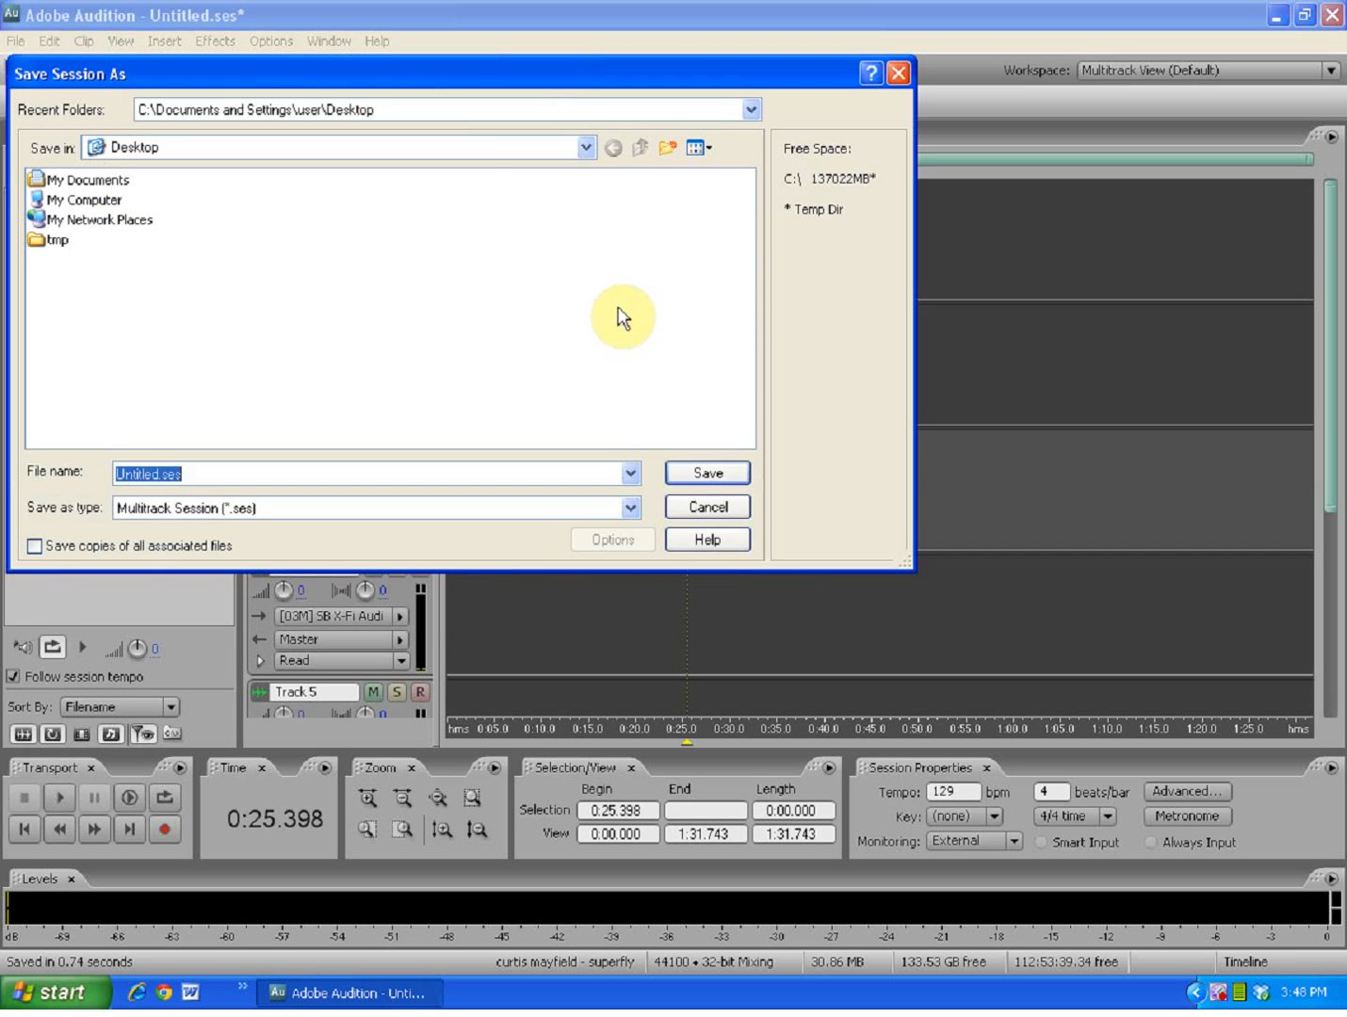
left_click_drag(469, 76, 506, 126)
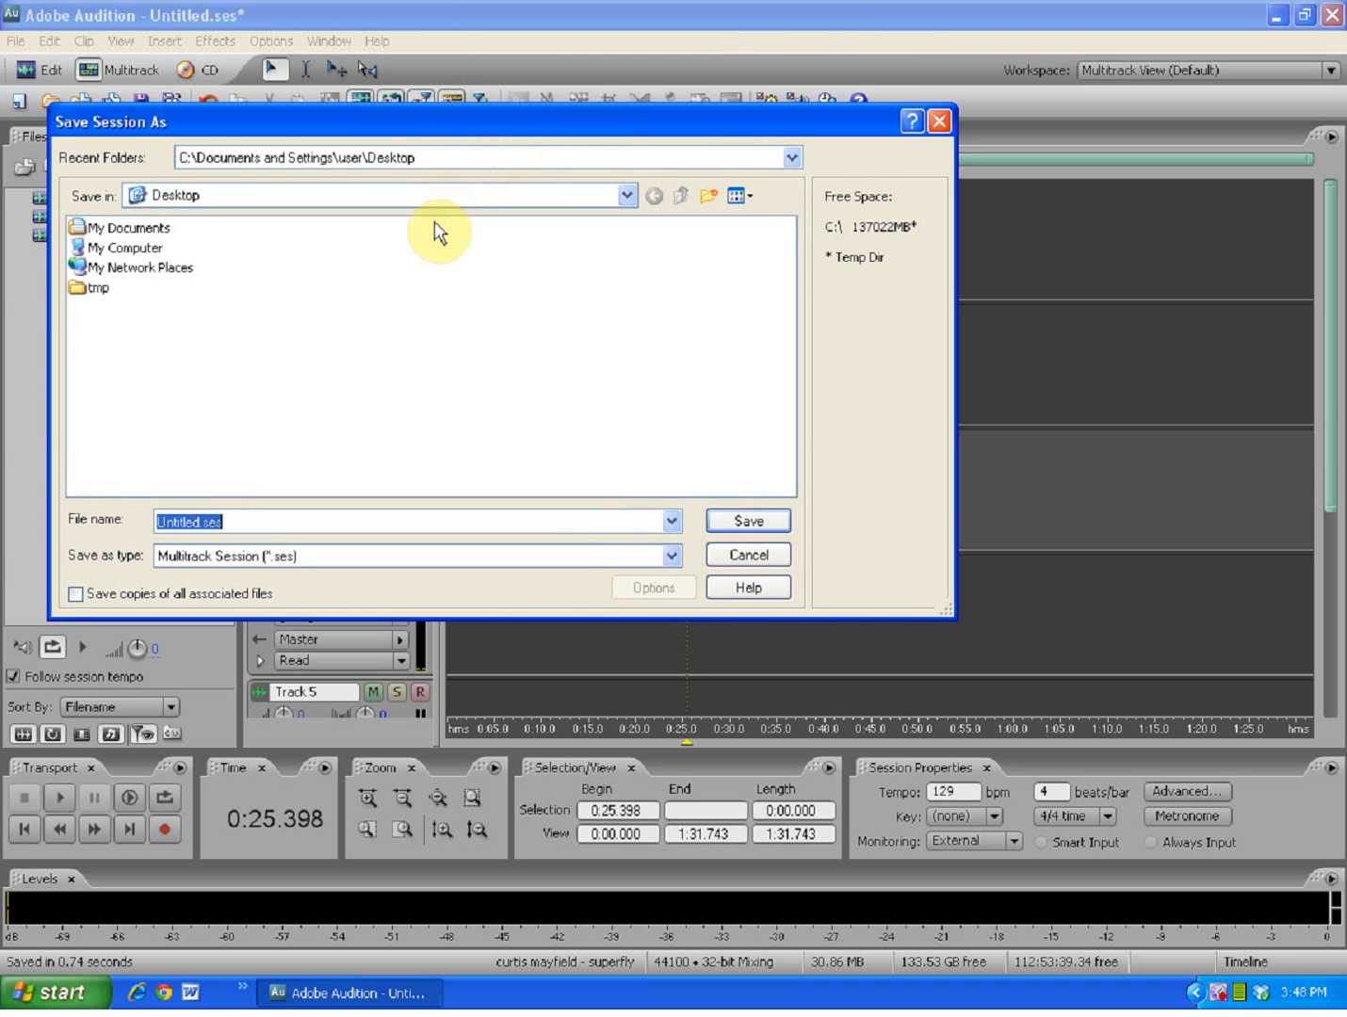
type("todd session")
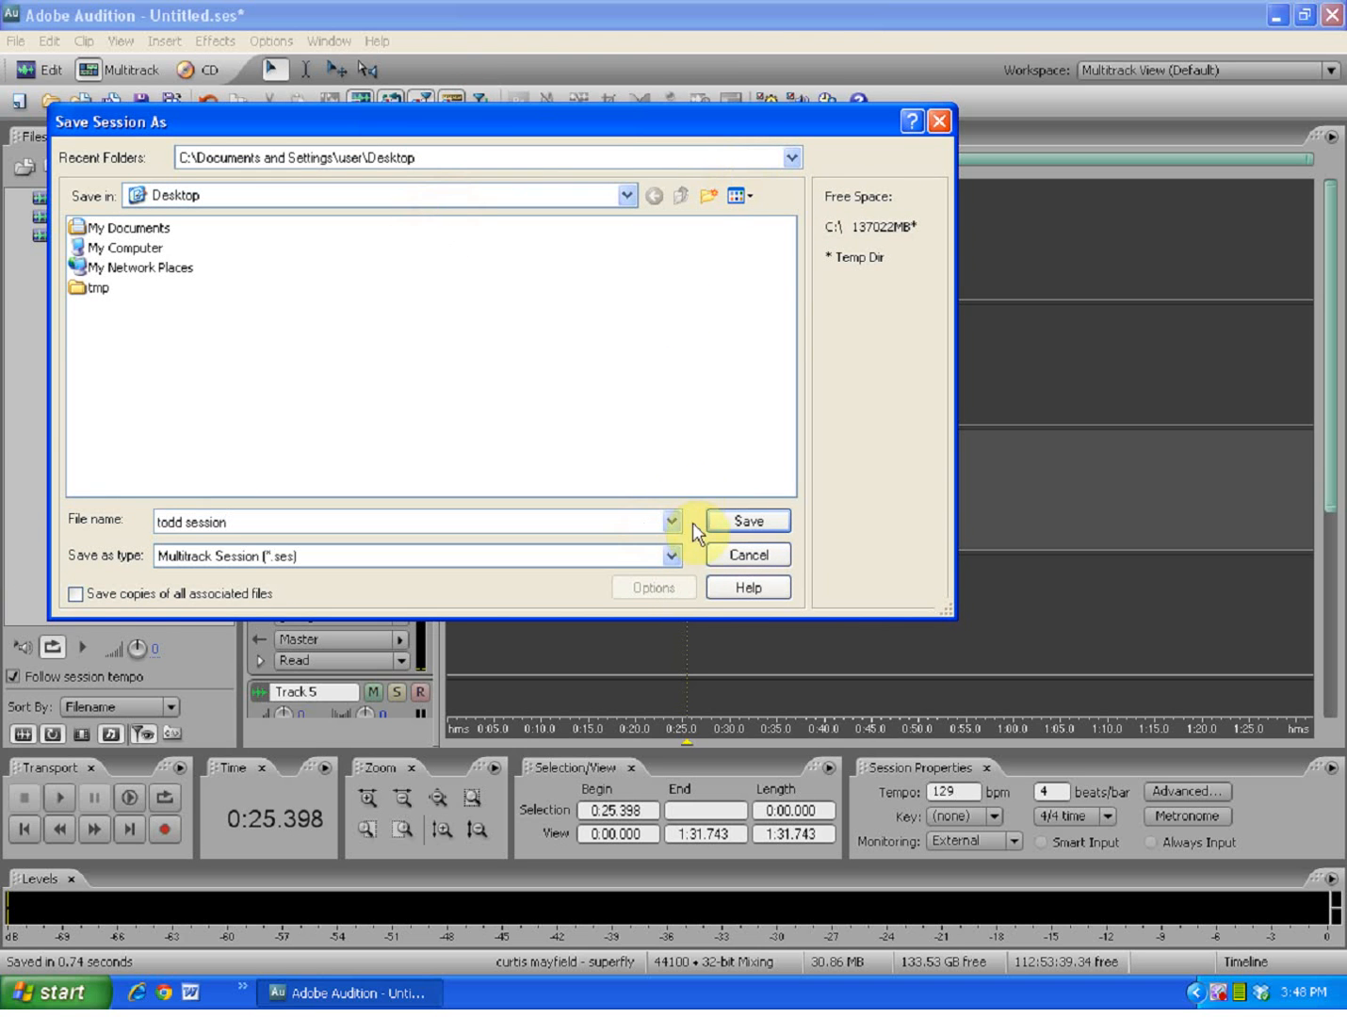
left_click(725, 524)
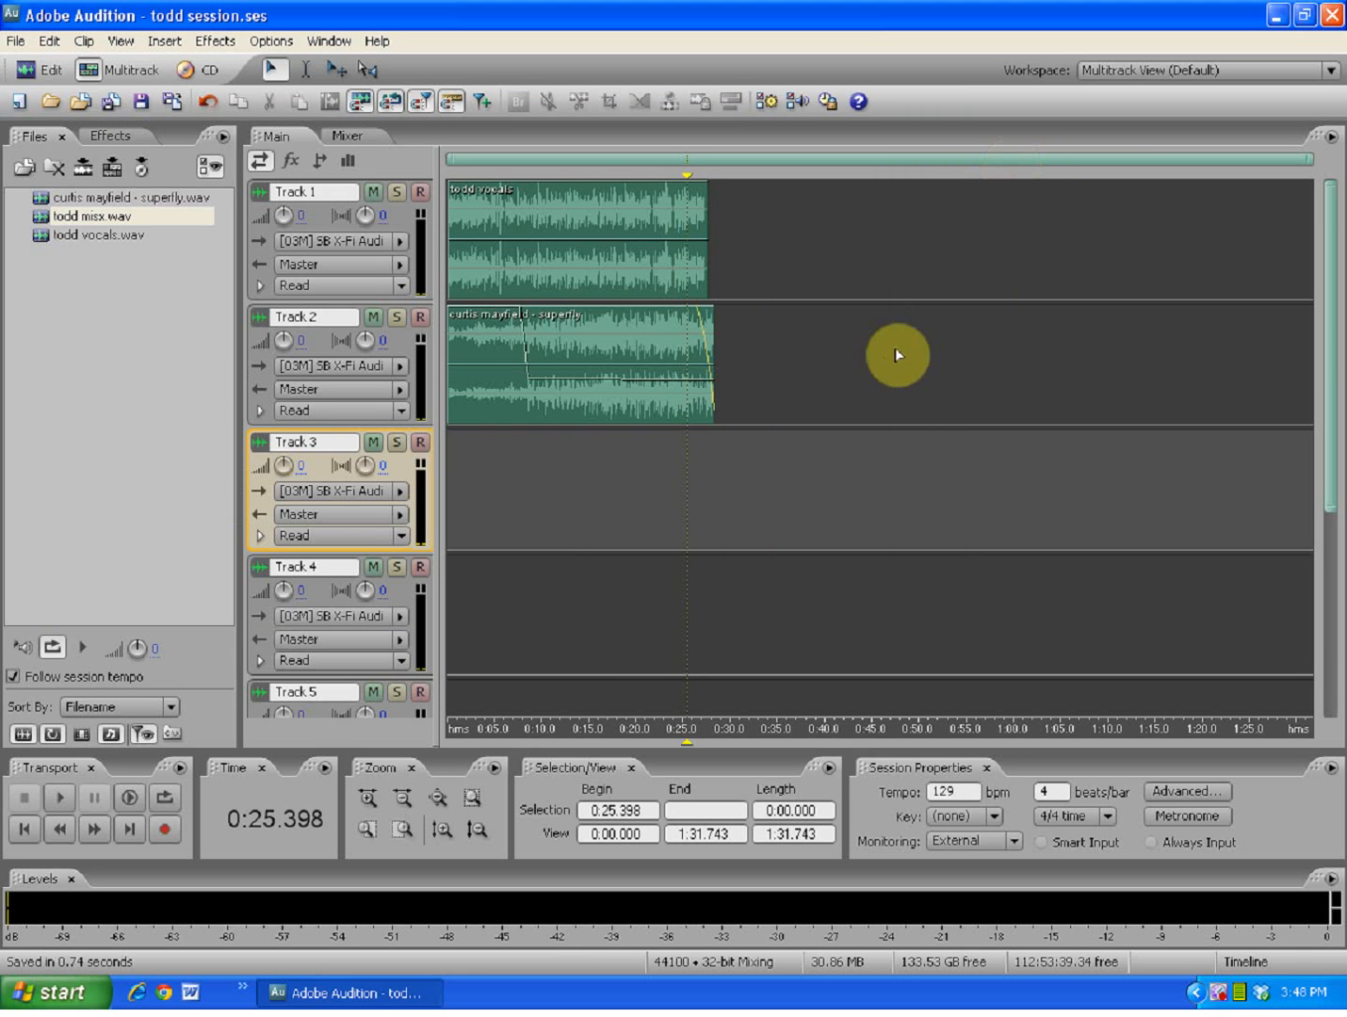
left_click(1334, 13)
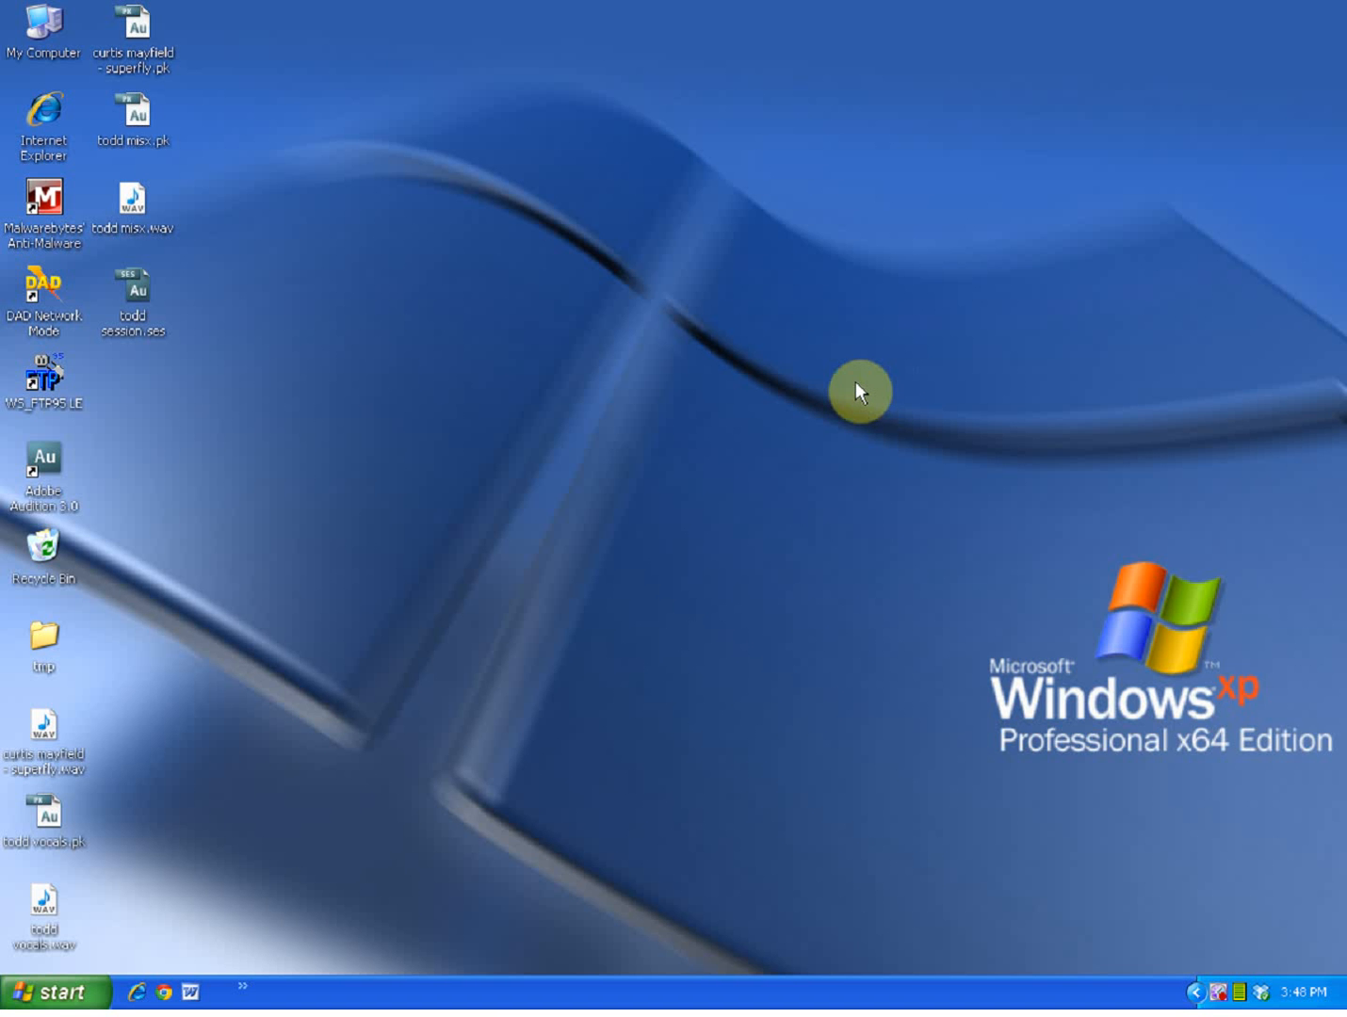